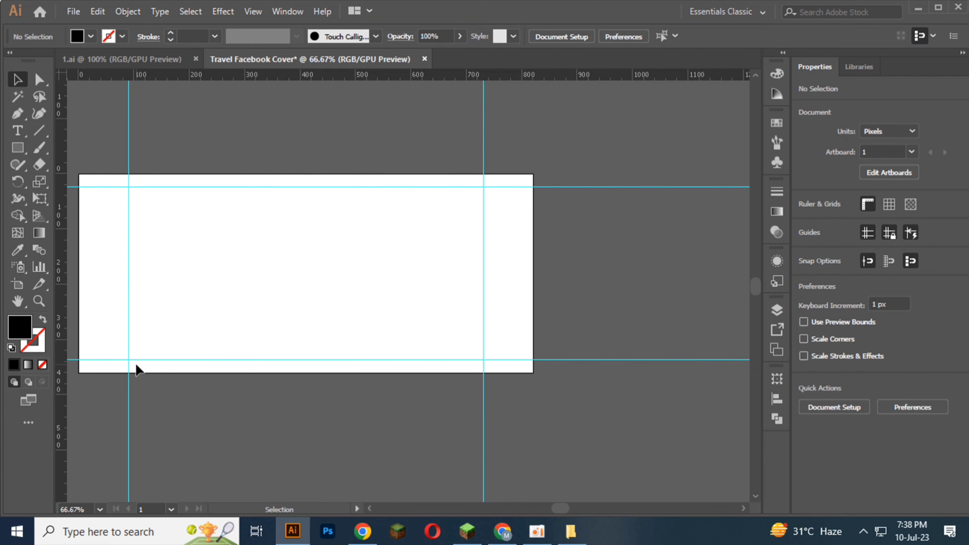
Step: Copy the Travel World logo from 1.ai into the Travel Facebook Cover document, placing it above the artboard
left_click(146, 58)
left_click_drag(380, 224, 588, 325)
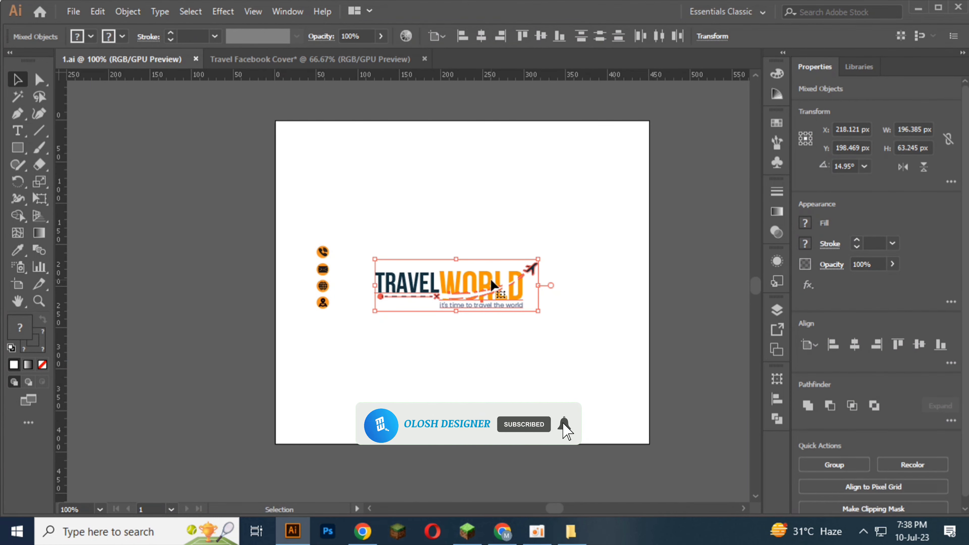
left_click_drag(491, 294, 344, 70)
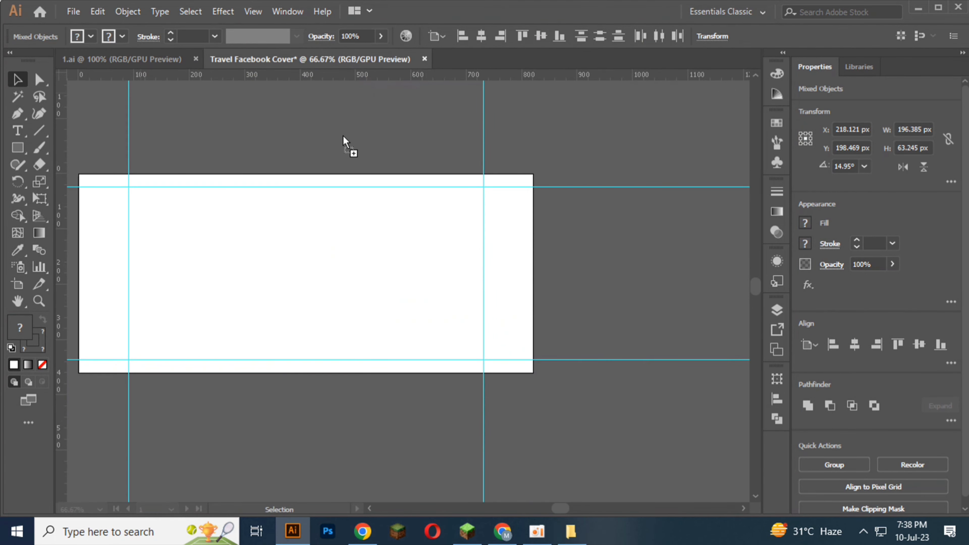
left_click_drag(343, 138, 342, 136)
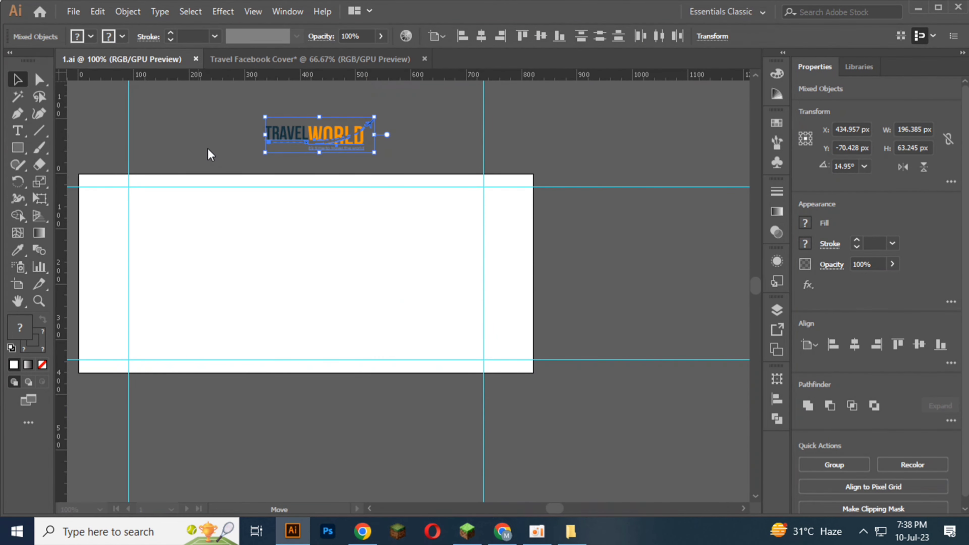
Step: Copy the phone and location icons from 1.ai into the Travel Facebook Cover document, beside the logo above the artboard
left_click(291, 303)
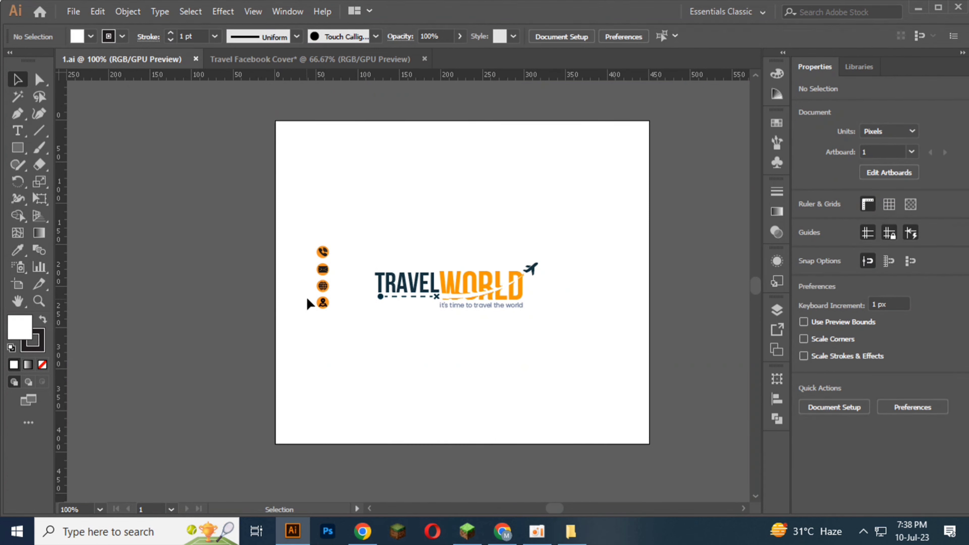
scroll(308, 301, "up", 3)
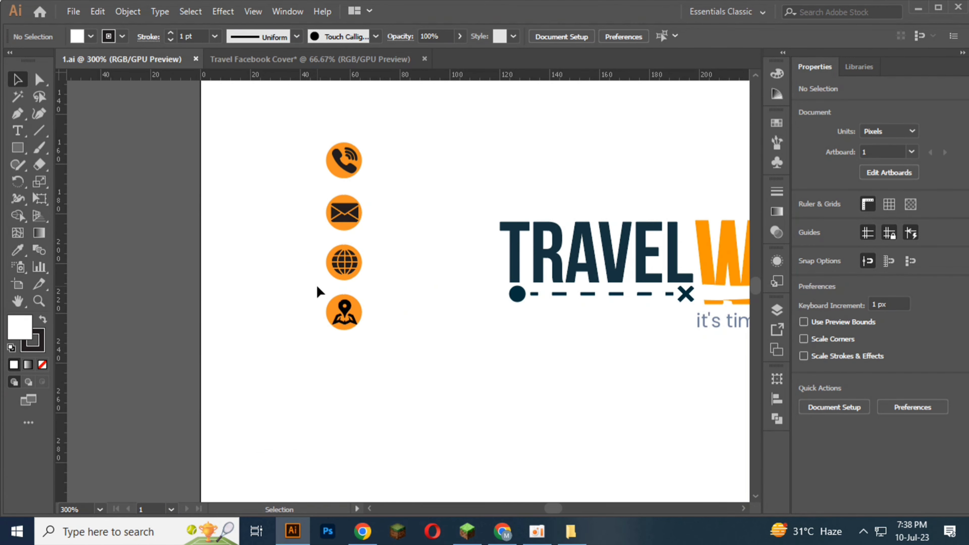
left_click_drag(316, 286, 374, 363)
left_click_drag(314, 140, 286, 61)
scroll(352, 174, "down", 2)
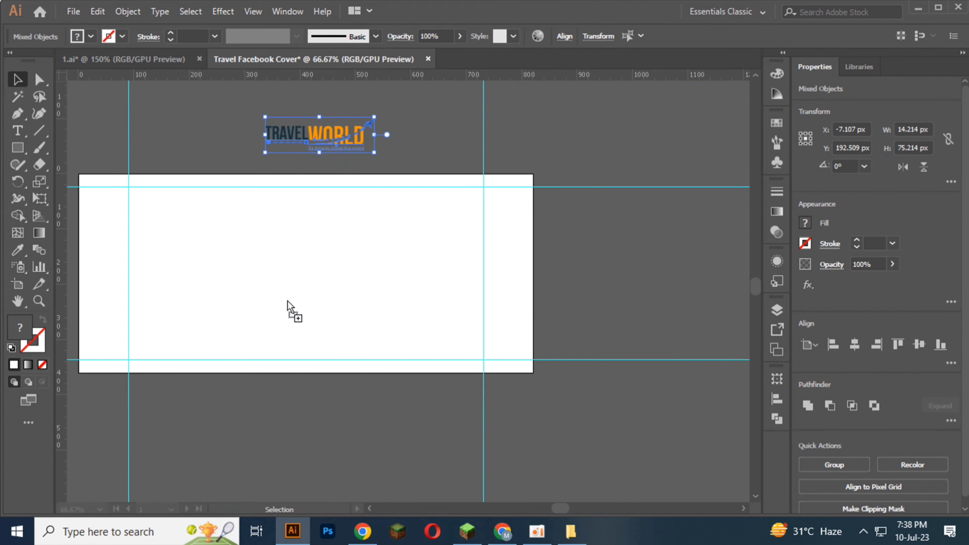
left_click_drag(287, 301, 196, 123)
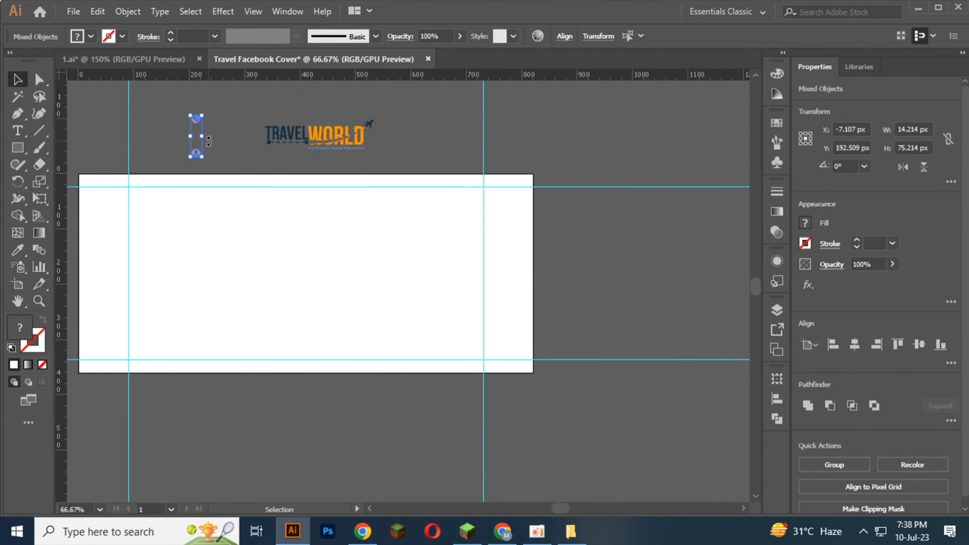
left_click(219, 175)
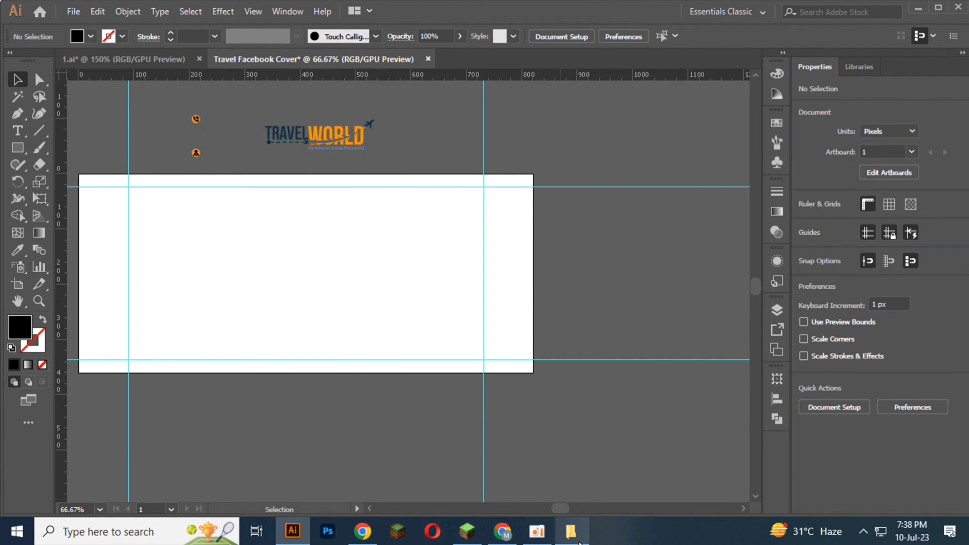
Step: Place 1.png from the COVER DESIGN FILE folder 2 into the cover document and embed it
left_click(571, 532)
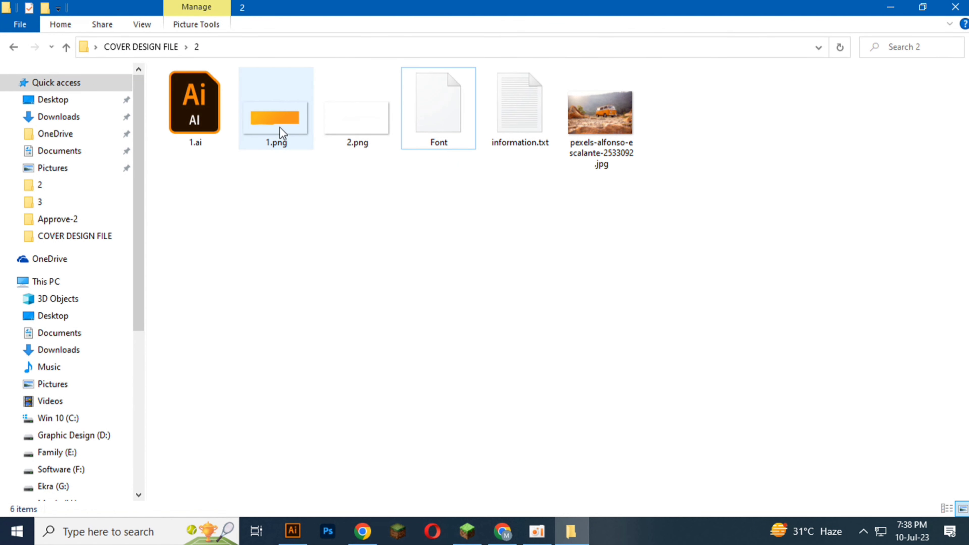
mouse_move(291, 127)
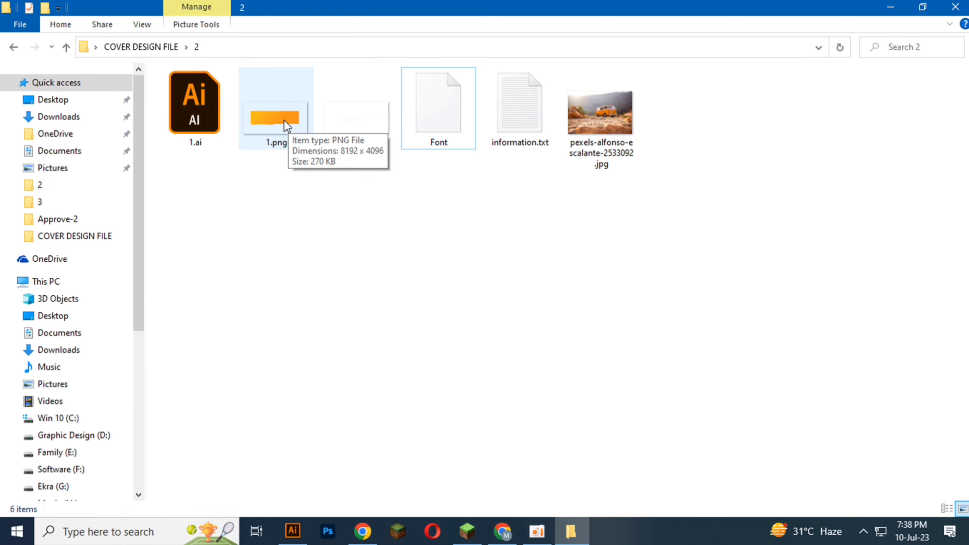
left_click_drag(286, 126, 321, 323)
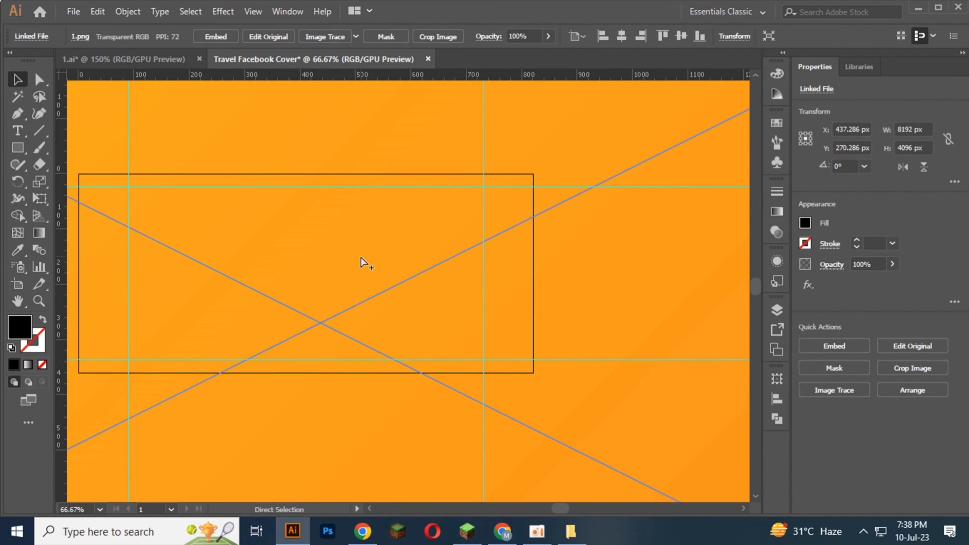
scroll(361, 257, "down", 6)
left_click(214, 38)
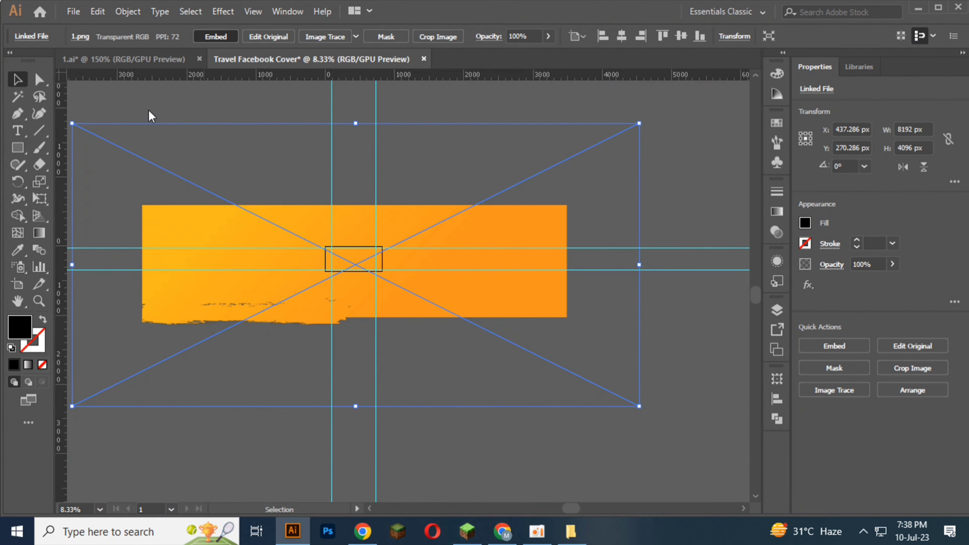
Step: Scale the orange image down proportionally to about 1627 × 814 px, leaving it beside the artboard
left_click_drag(78, 126, 526, 278)
left_click_drag(542, 382, 412, 293)
scroll(358, 257, "up", 3)
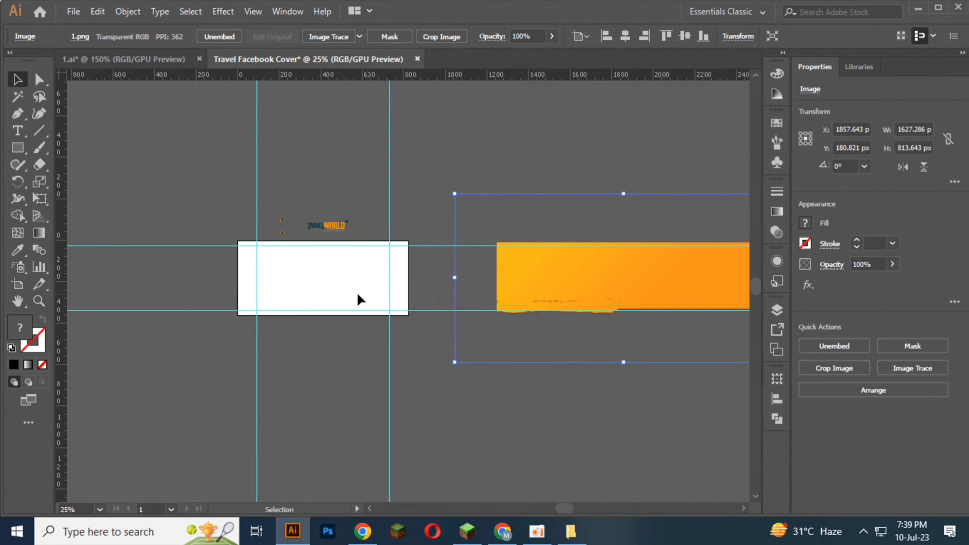
Step: Draw a rectangle covering the whole artboard, 820 × 360 px
scroll(331, 253, "up", 1)
left_click(20, 153)
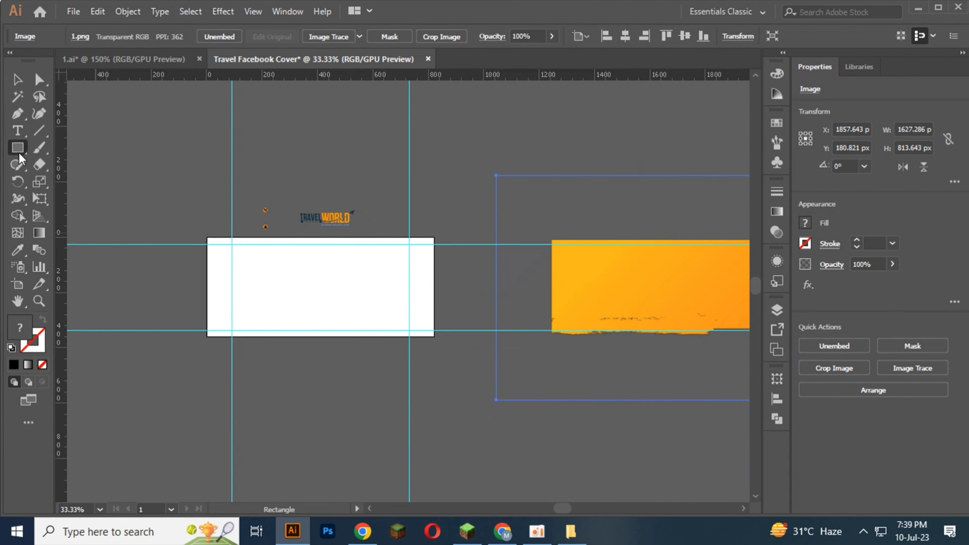
scroll(271, 294, "up", 1)
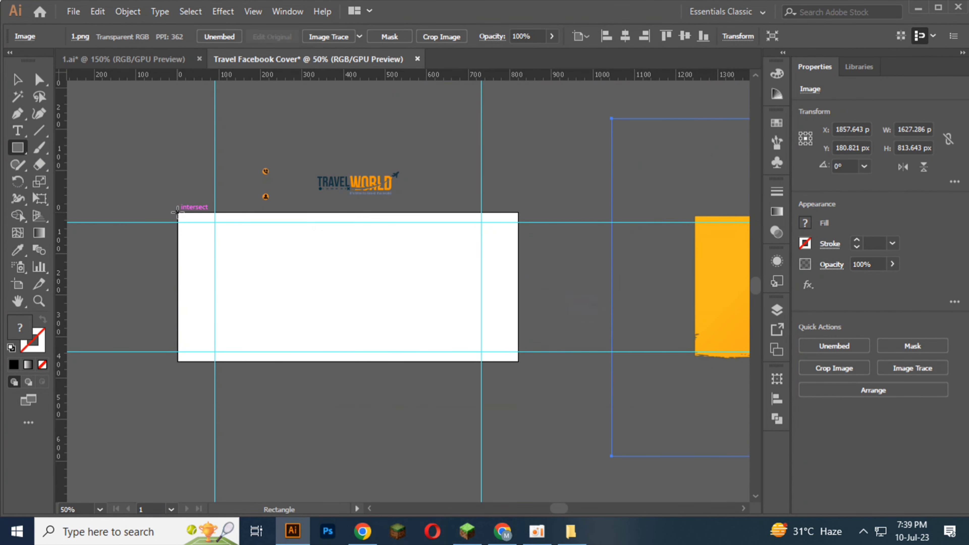
left_click_drag(177, 212, 518, 360)
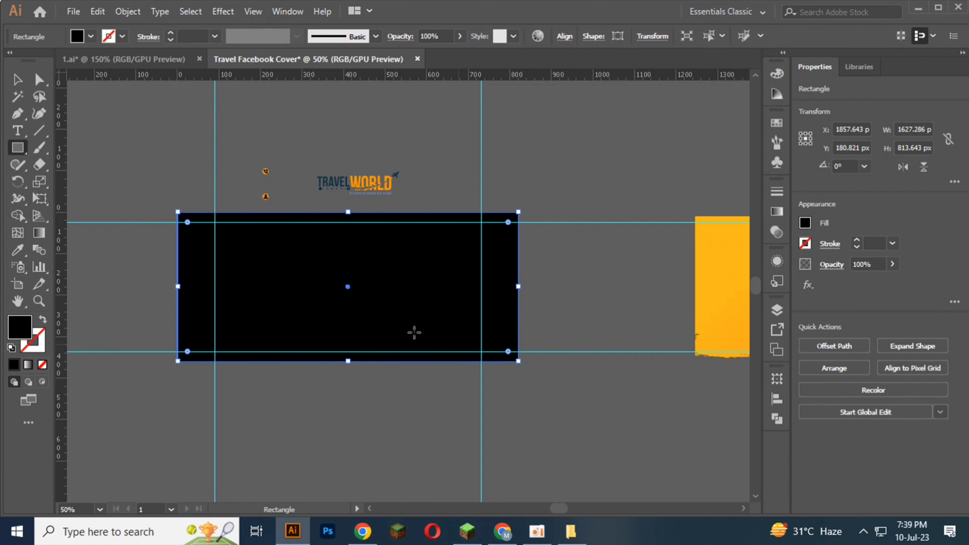
Step: Fill the artboard-sized rectangle with white and deselect it
left_click(91, 37)
left_click(29, 60)
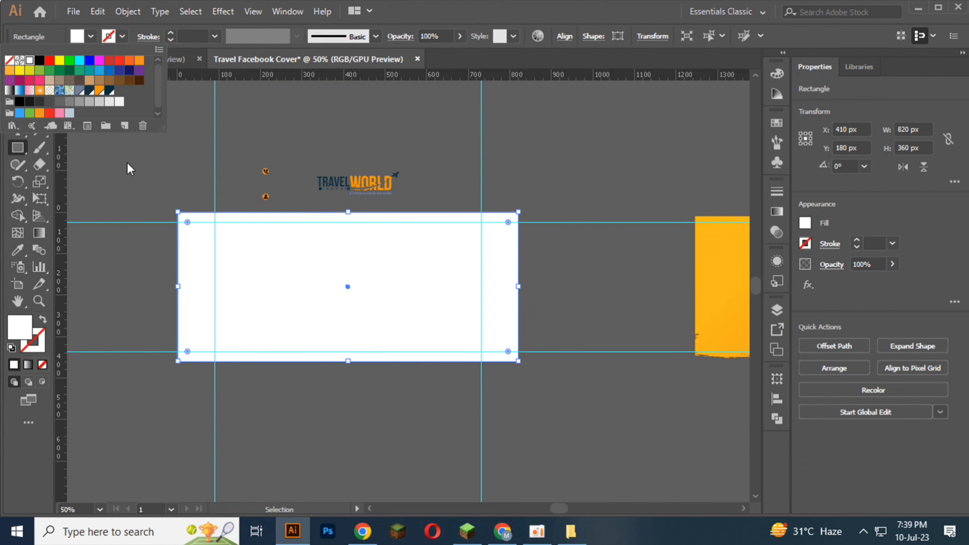
left_click(130, 169)
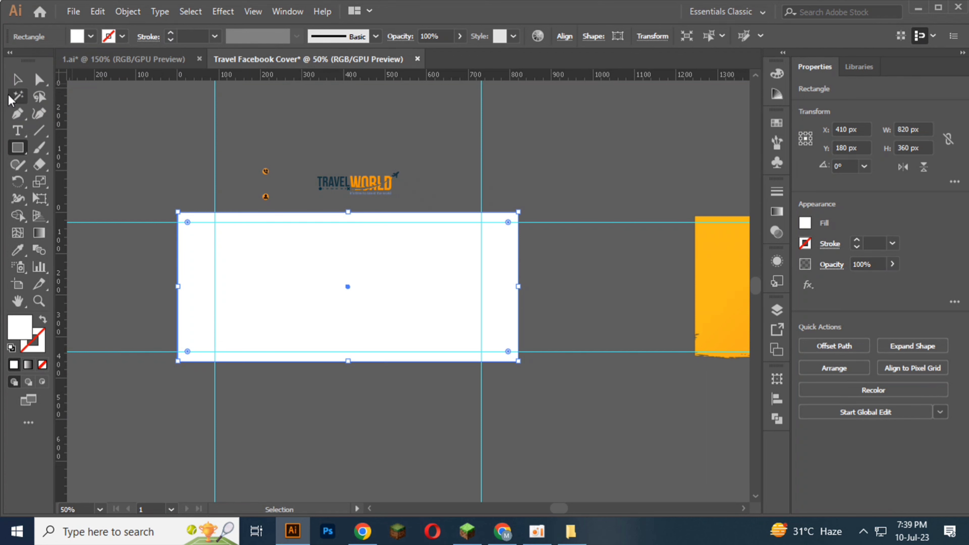
left_click(17, 81)
key("ctrl+shift+a")
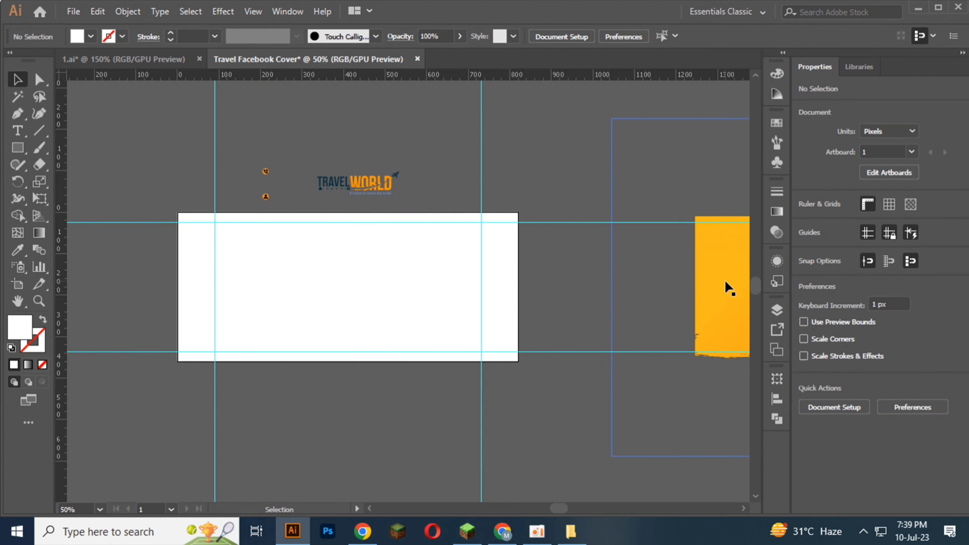
Step: Move the orange image over the artboard and bring it to the front
left_click_drag(716, 286, 289, 305)
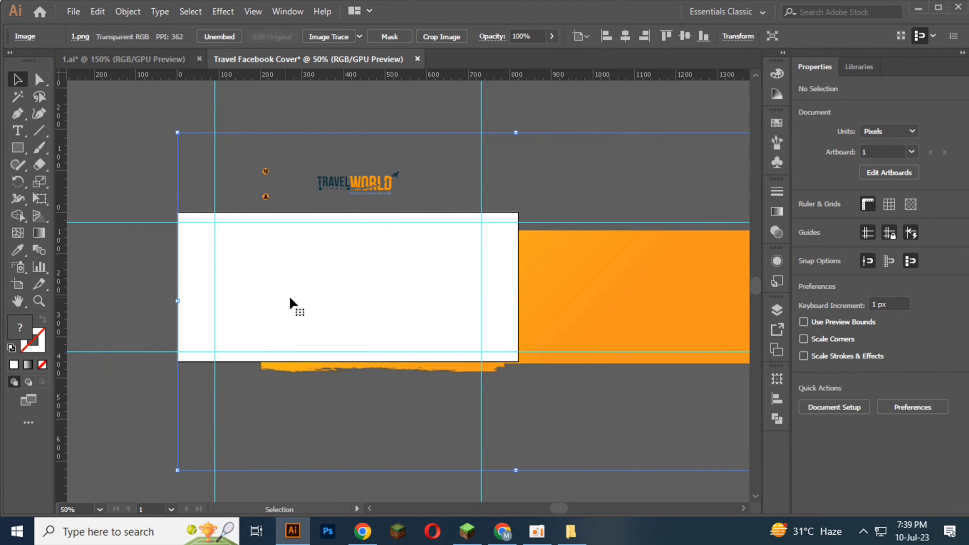
scroll(403, 285, "down", 1)
right_click(588, 290)
mouse_move(657, 406)
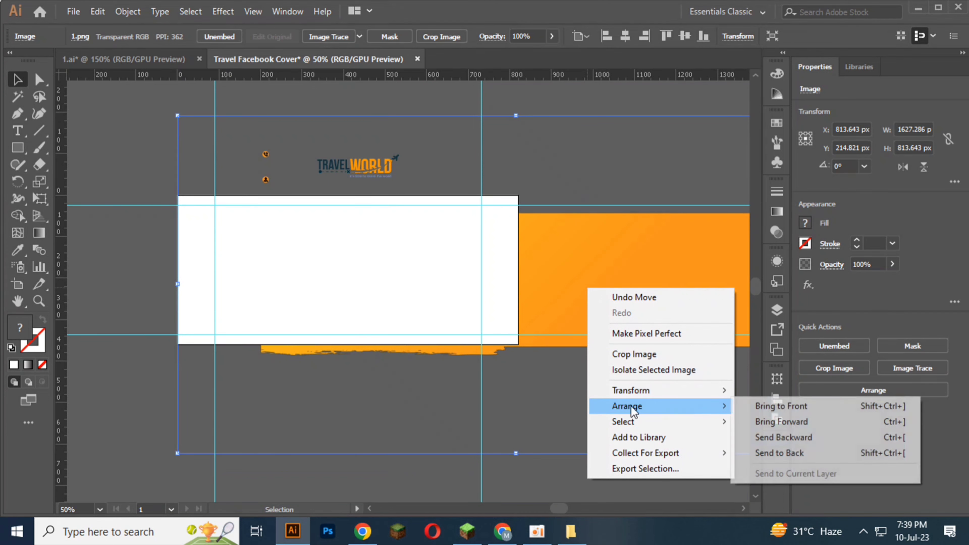
left_click(779, 400)
Step: Scale the orange image to about 1030 × 515 px and align its visible band with the artboard's left edge
left_click_drag(621, 295, 586, 287)
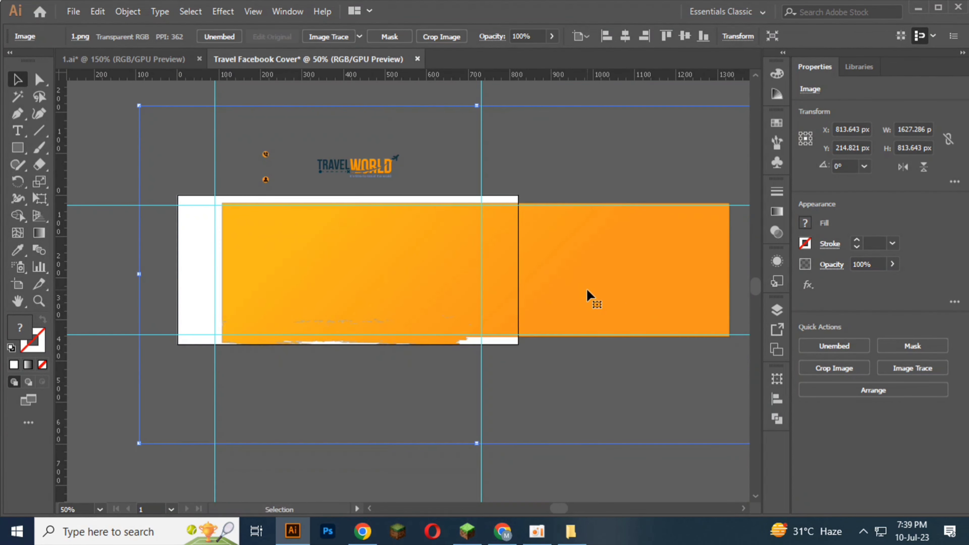
left_click_drag(429, 291, 383, 294)
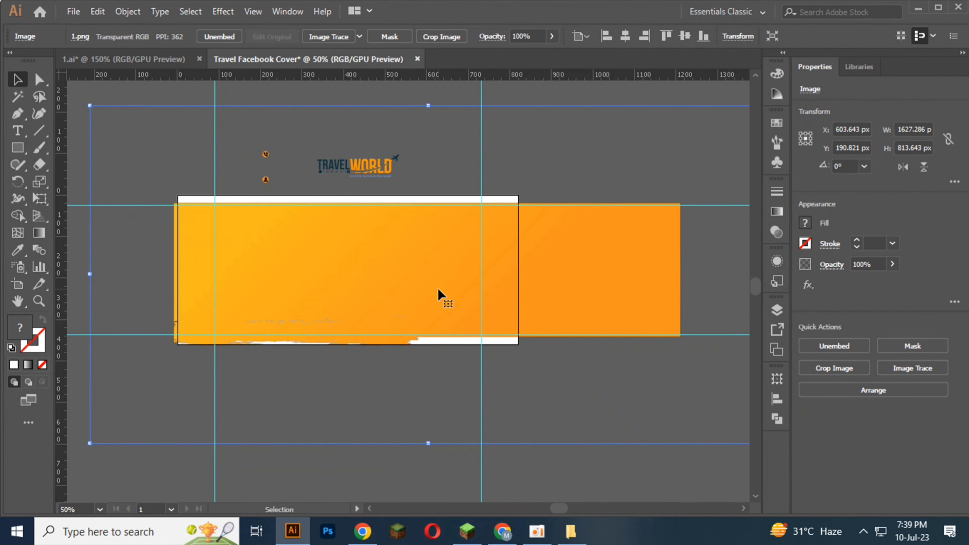
scroll(367, 270, "down", 1)
left_click_drag(566, 268, 437, 275)
scroll(445, 263, "up", 1)
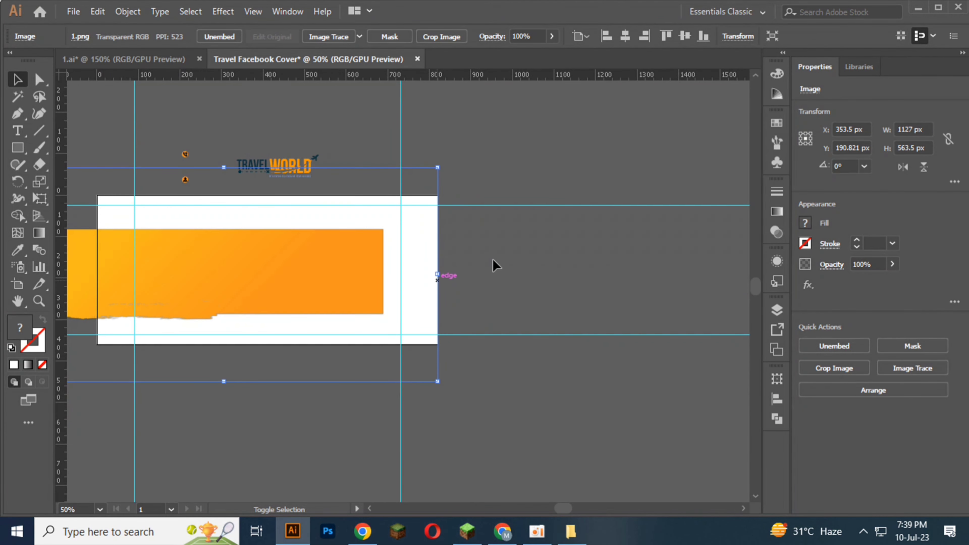
mouse_move(189, 281)
left_mouse_down()
mouse_move(242, 283)
mouse_move(188, 289)
left_mouse_up()
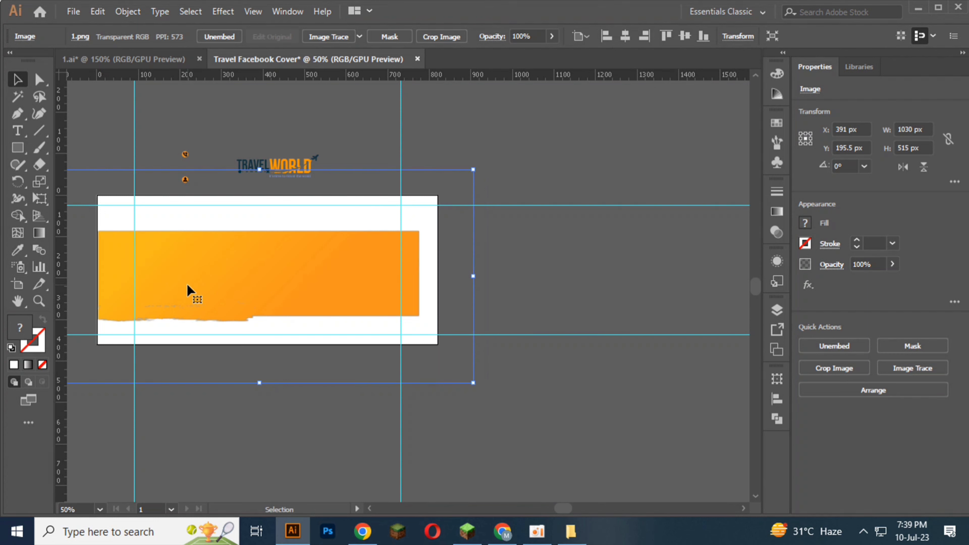
Step: Resize the orange image to about 1084 × 410 px and nudge it down, extending its band to the artboard's right edge
left_click_drag(261, 383, 264, 341)
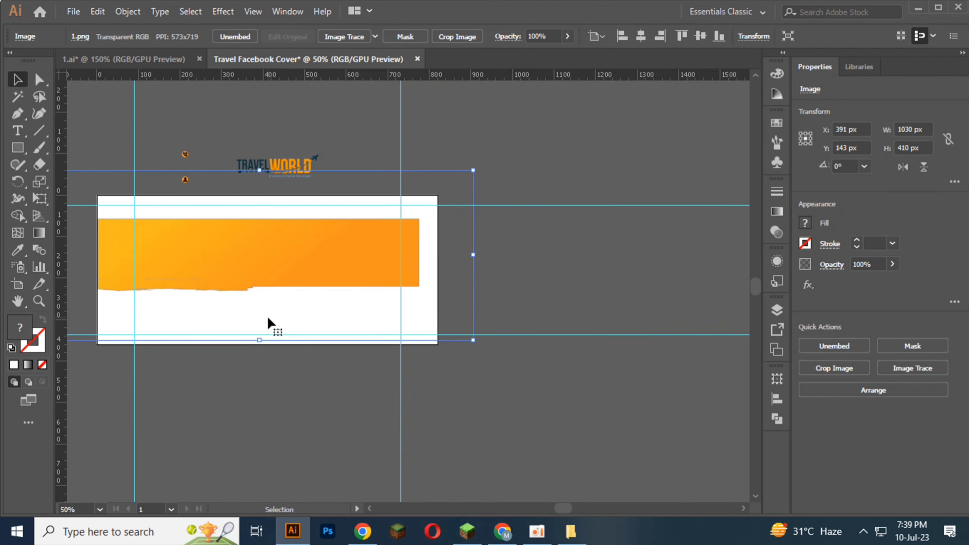
key("Down")
key("Down")
key("Down")
key("Down")
key("Down")
key("Down")
key("Down")
key("Down")
key("Down")
key("Down")
key("Down")
key("Down")
key("Down")
key("Down")
key("Down")
key("Down")
key("Down")
key("Down")
key("Down")
key("Down")
left_click_drag(473, 271, 497, 273)
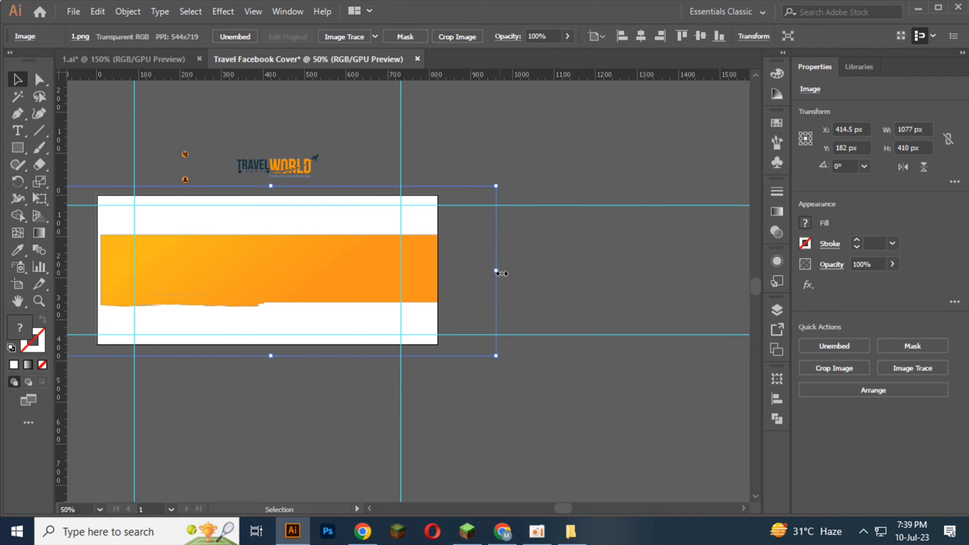
Step: Reduce the orange image's height to about 349 px and nudge it down
left_click(523, 305)
left_click(238, 279)
left_click_drag(279, 355, 280, 332)
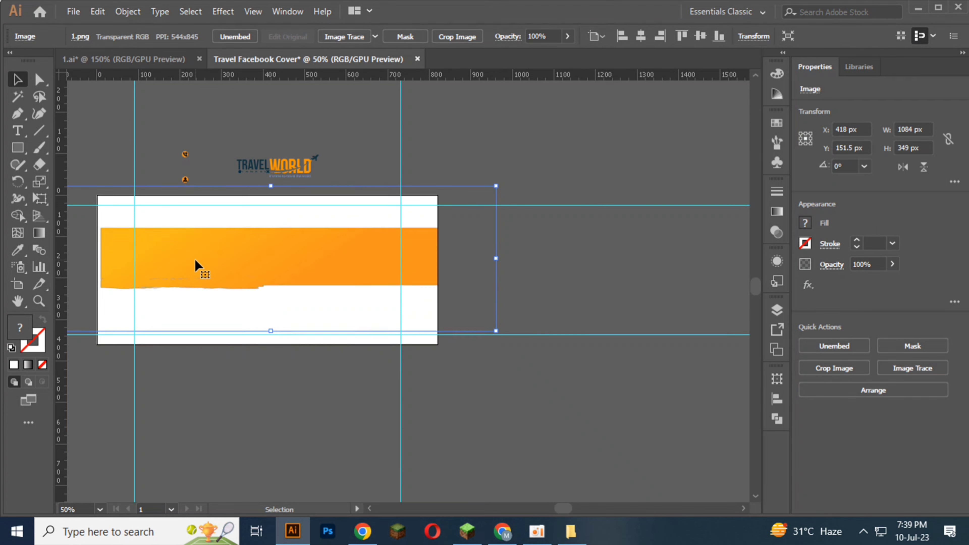
key("Down")
key("Down")
key("Down")
key("Down")
key("Down")
key("Down")
key("Down")
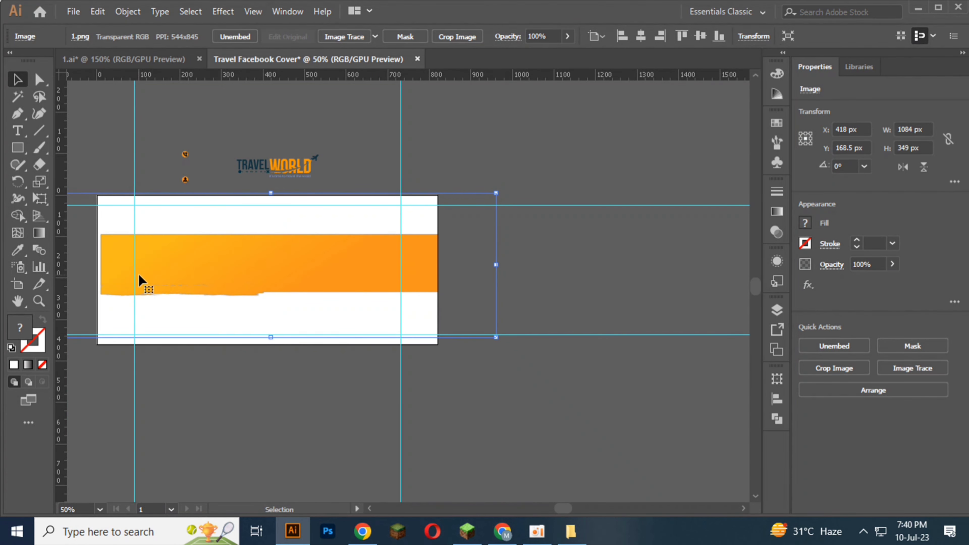
Step: Widen the orange image to about 1095 px so its band reaches the artboard's left edge, and deselect it
key("space")
left_click_drag(139, 274, 314, 291)
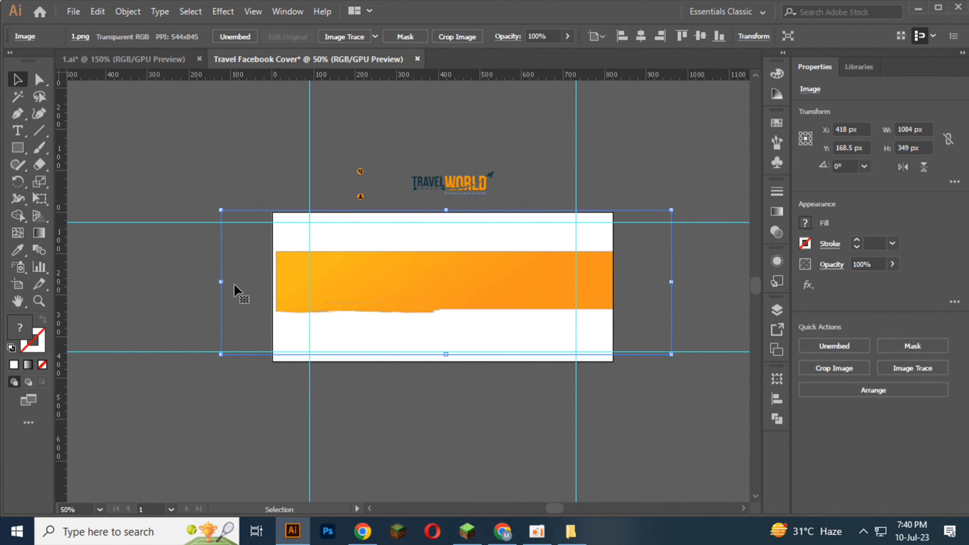
scroll(222, 286, "up", 3)
left_click_drag(216, 276, 203, 275)
scroll(203, 275, "down", 4)
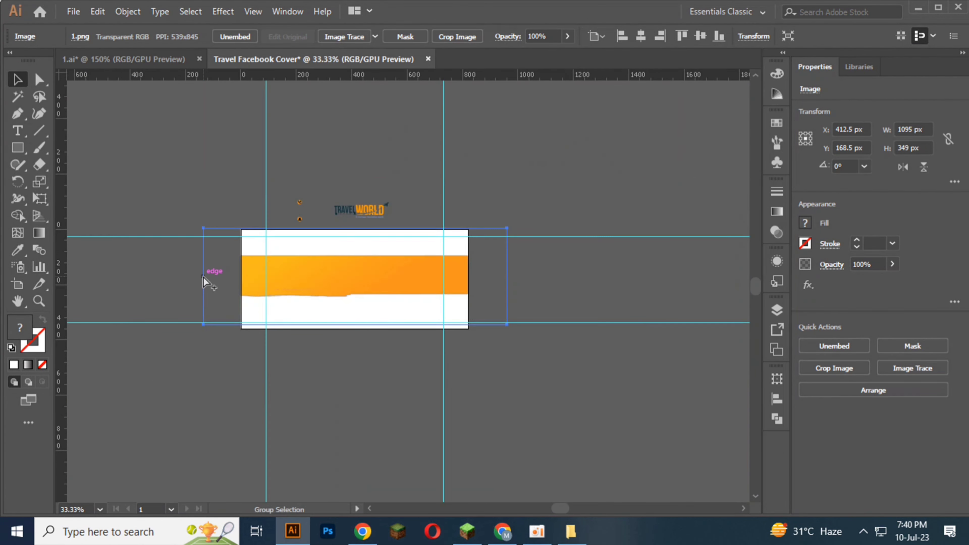
left_click(310, 397)
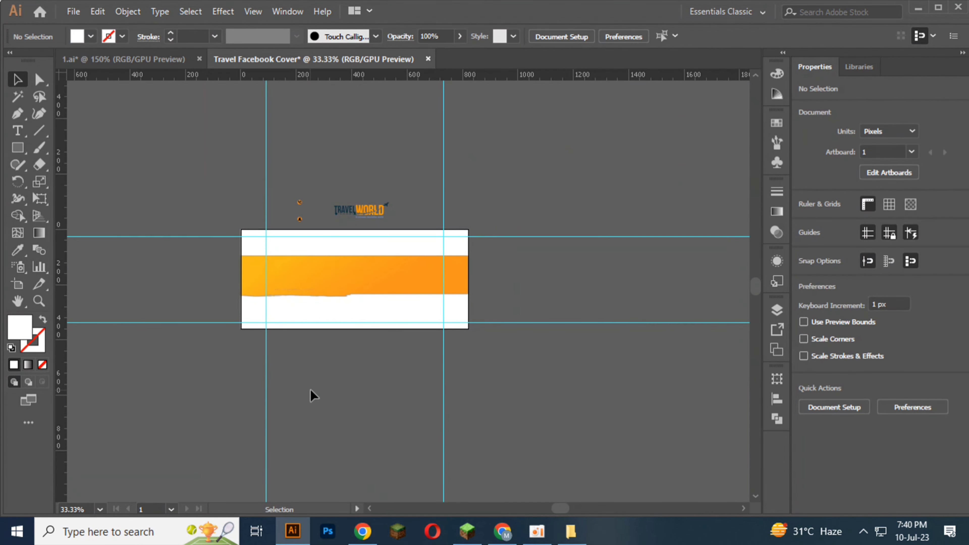
Step: Center the orange image horizontally and vertically on the artboard
scroll(333, 281, "up", 2)
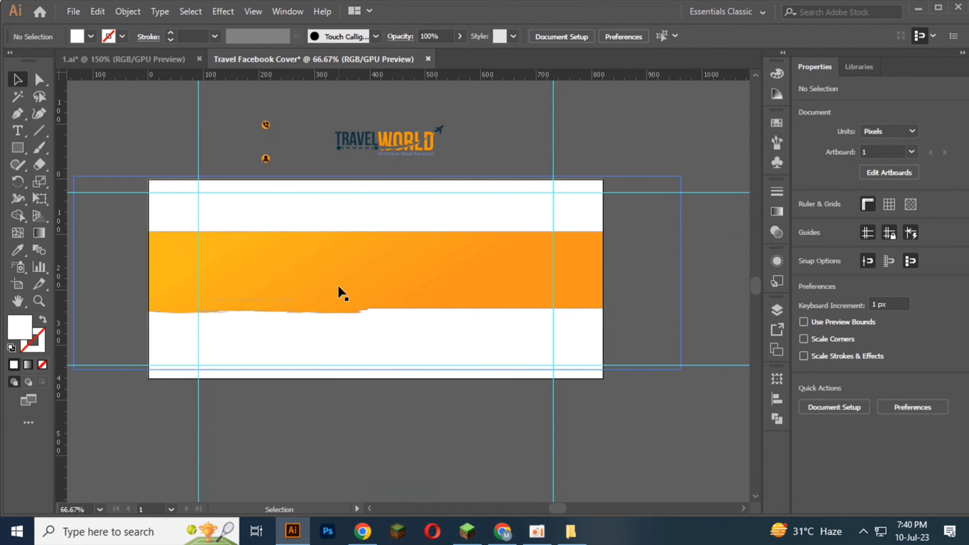
left_click(340, 293)
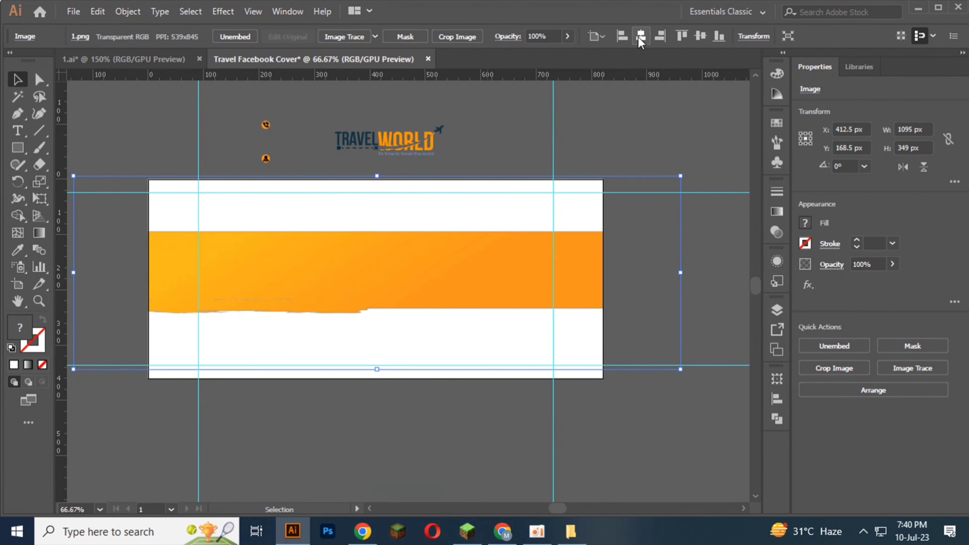
left_click(640, 35)
left_click(700, 35)
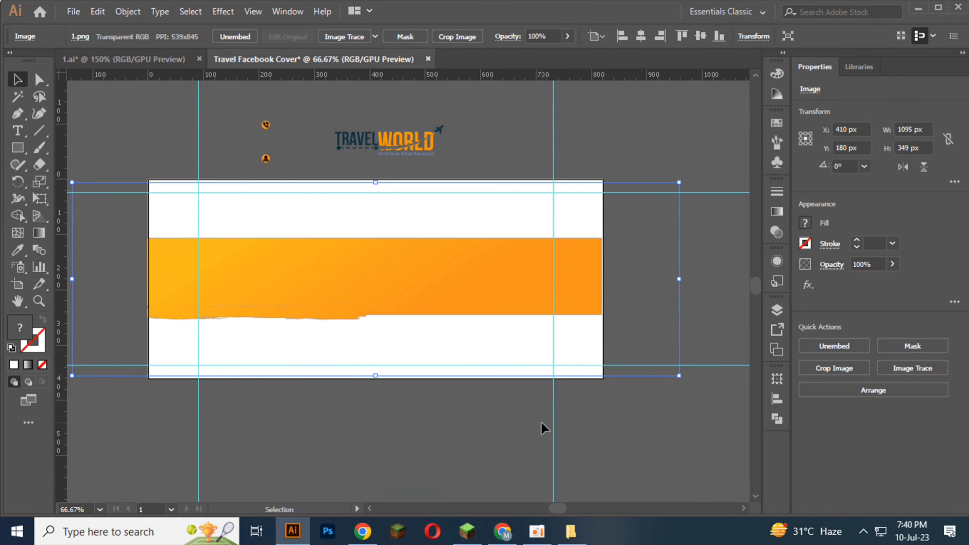
Step: Widen the orange image to about 1099.5 px so its band reaches the artboard's right edge, and deselect it
scroll(685, 282, "up", 3, "alt")
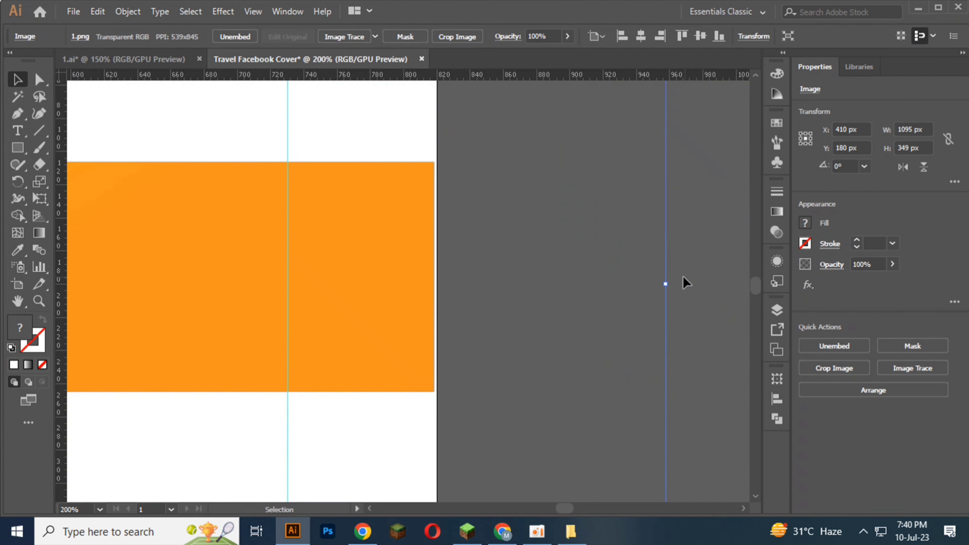
left_click_drag(669, 282, 675, 284)
scroll(629, 284, "down", 3, "alt")
left_click(379, 403)
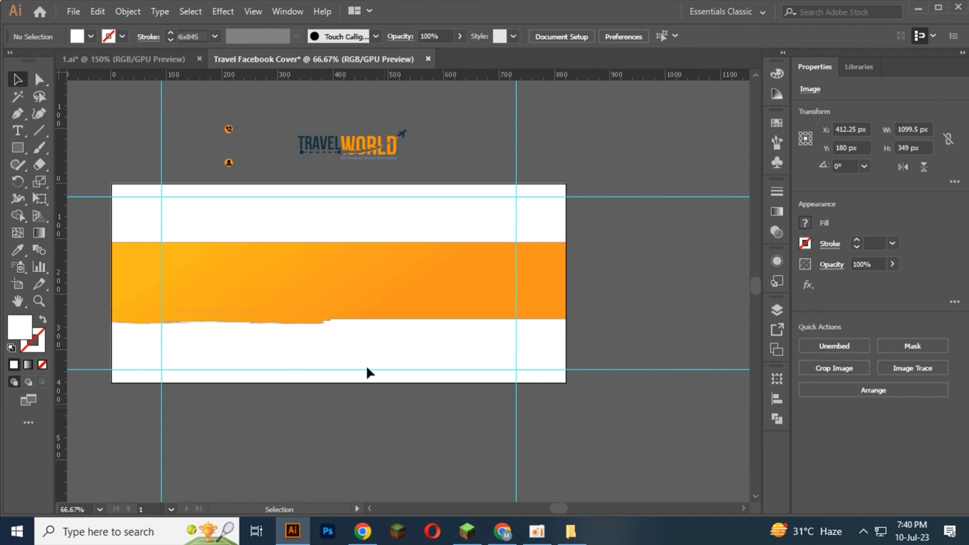
scroll(330, 319, "up", 1, "alt")
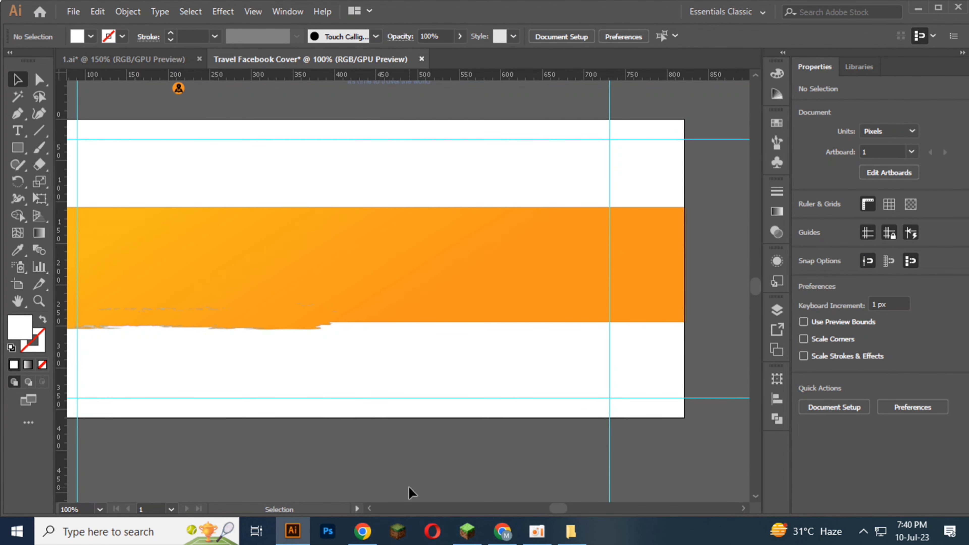
left_click(411, 299)
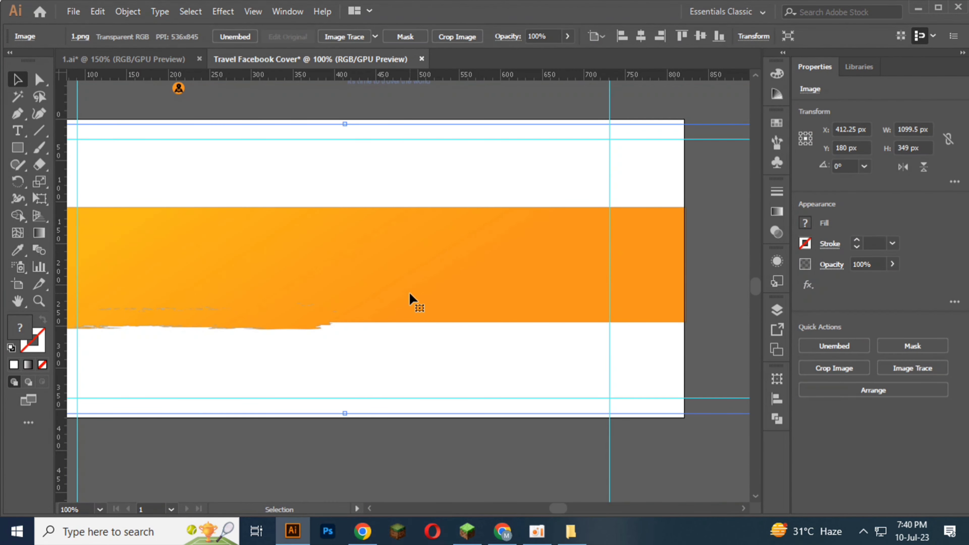
key("ctrl+shift+a")
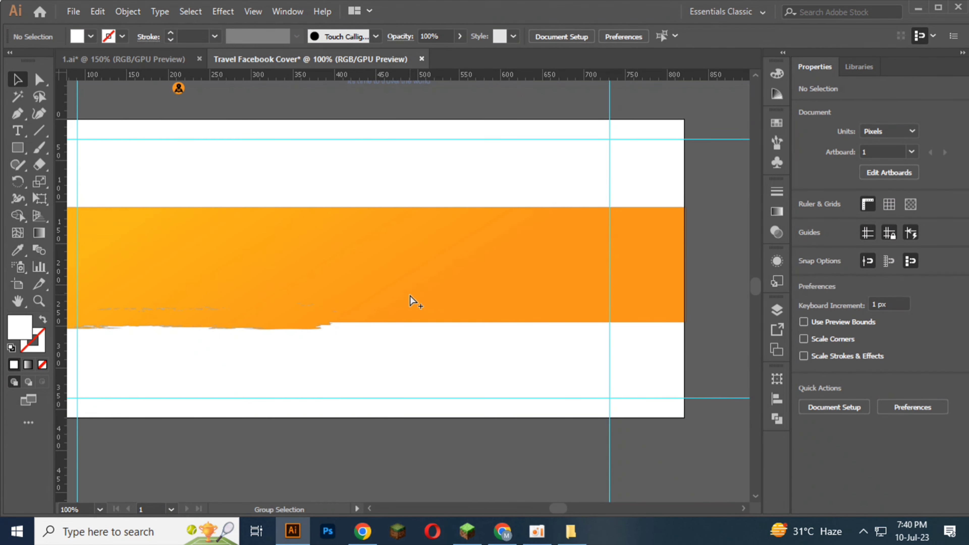
scroll(415, 302, "down", 2, "alt")
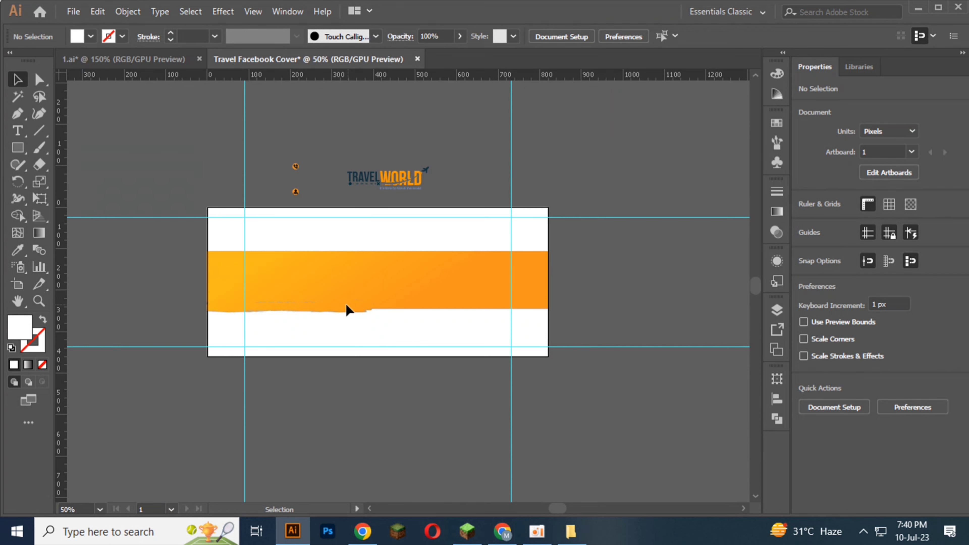
Step: Draw a rectangle about 355 × 355 px over the artboard's right part and fill it with black
left_click(17, 147)
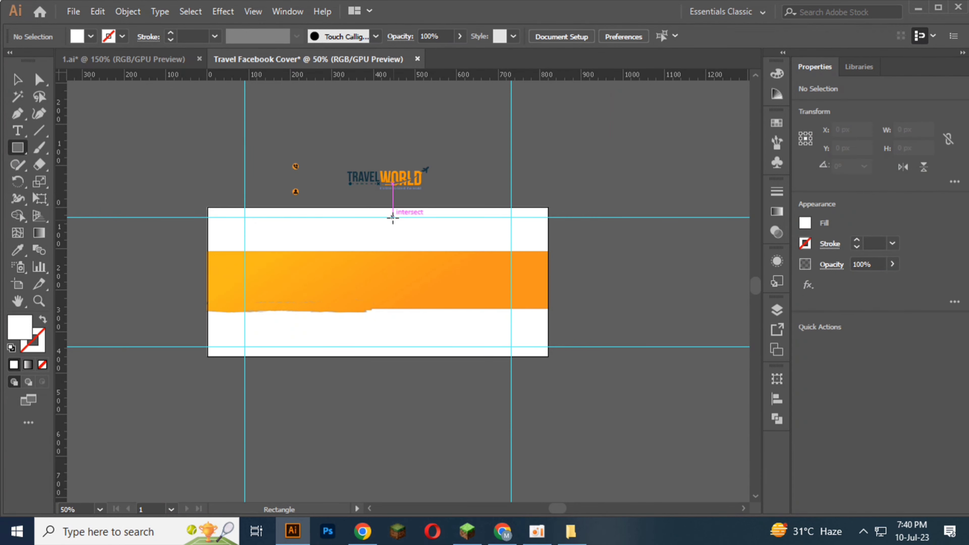
left_click_drag(412, 210, 548, 356)
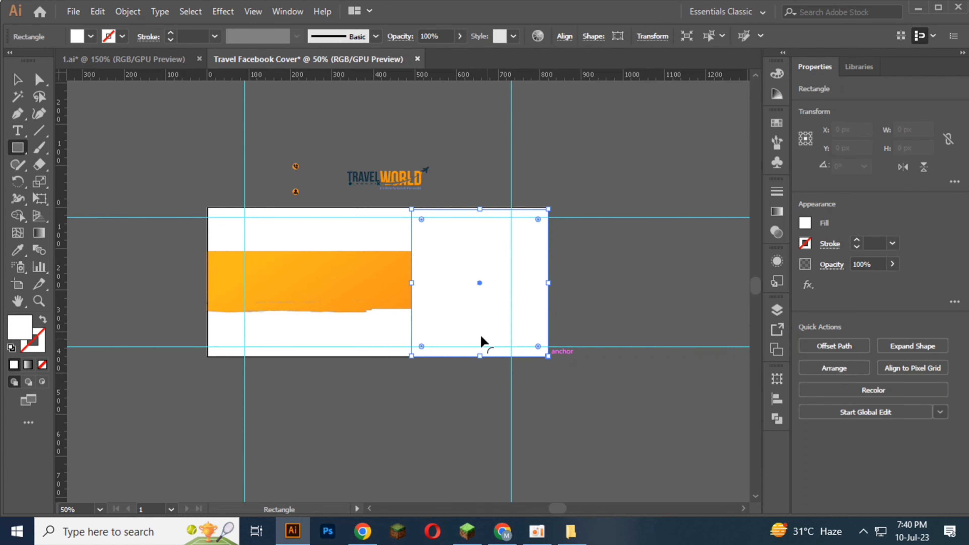
left_click_drag(412, 283, 400, 283)
left_click(39, 80)
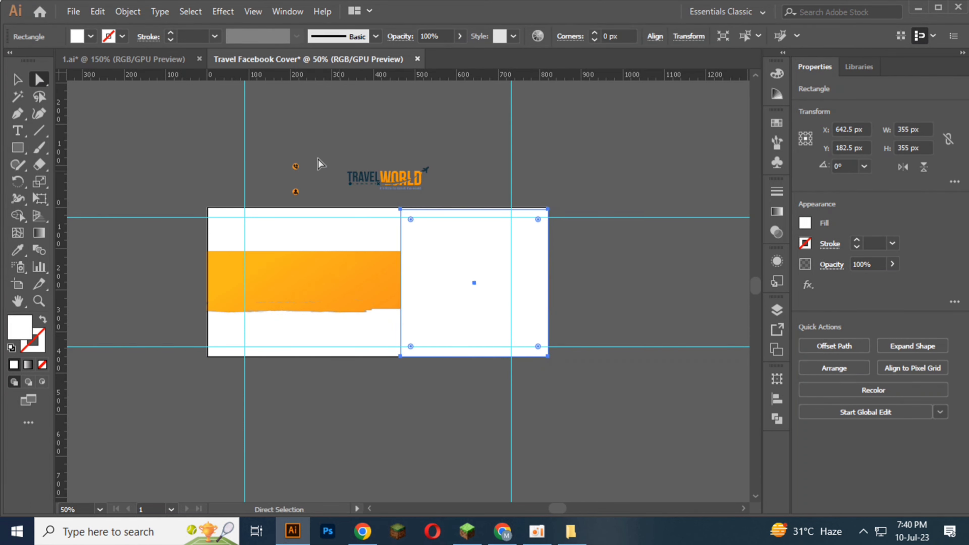
left_click(91, 37)
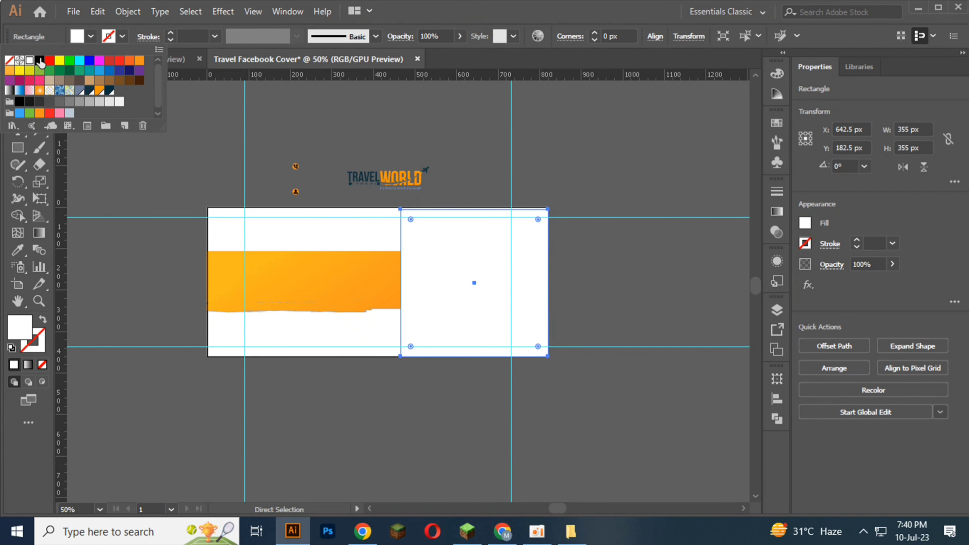
left_click(40, 60)
left_click(17, 80)
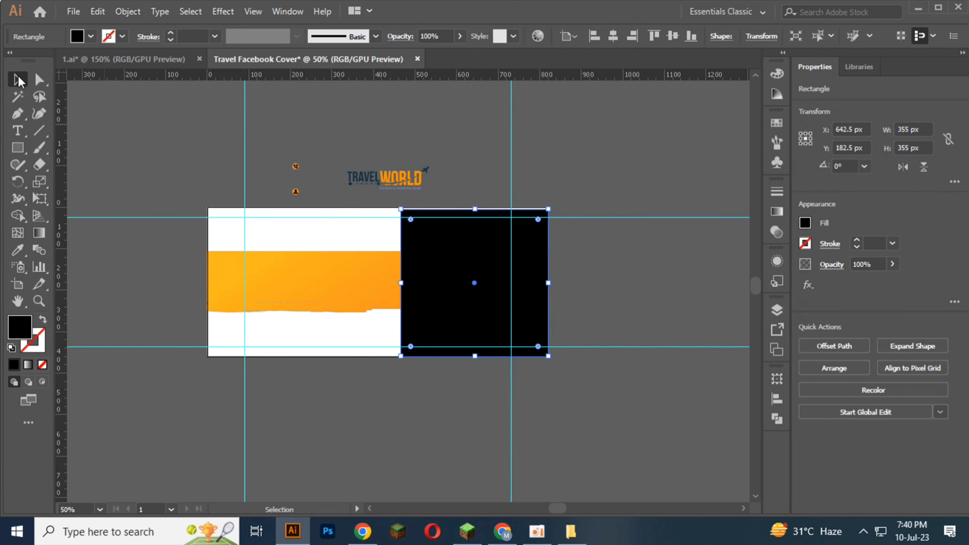
Step: Extend the black rectangle up to the artboard's upper edge, making it 360 px high
scroll(517, 203, "up", 4)
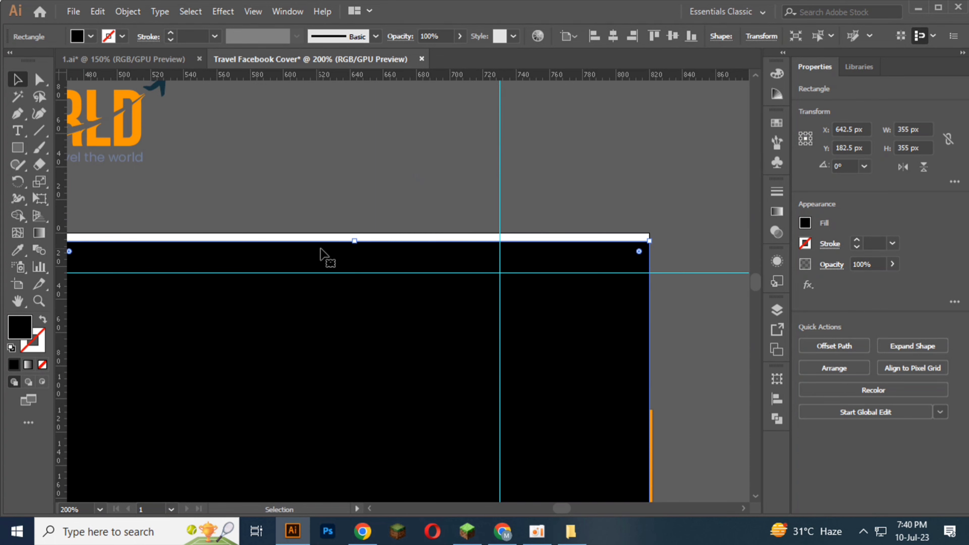
left_click_drag(354, 241, 394, 217)
scroll(378, 240, "down", 2)
key("ctrl+z")
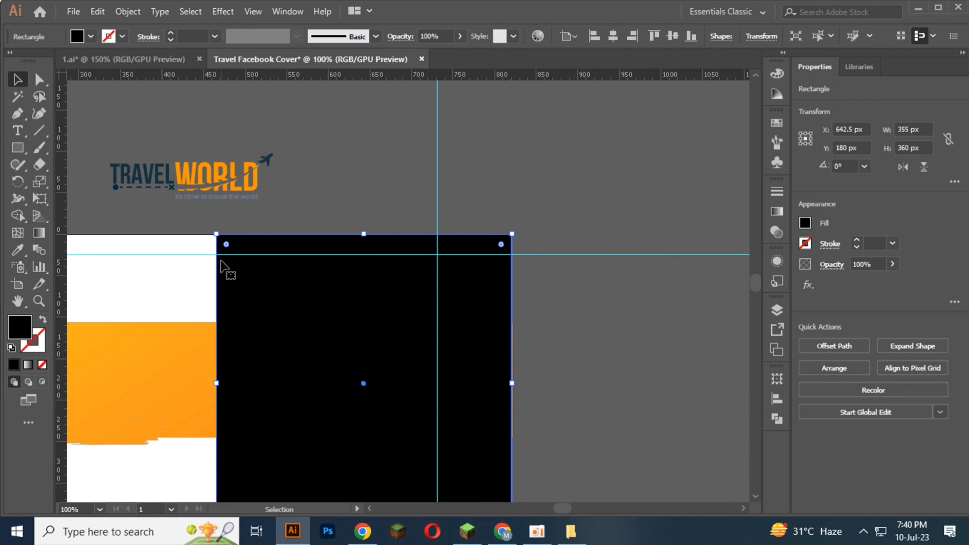
scroll(228, 267, "down", 2)
Step: Slant the black rectangle's left side by moving its upper-left anchor point right to X 598 px, and deselect it
key("a")
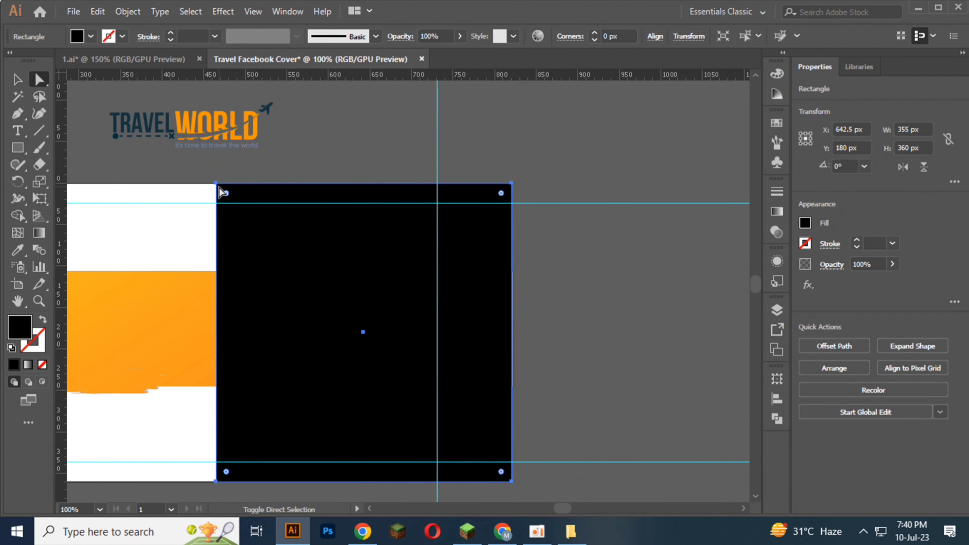
left_click(511, 184)
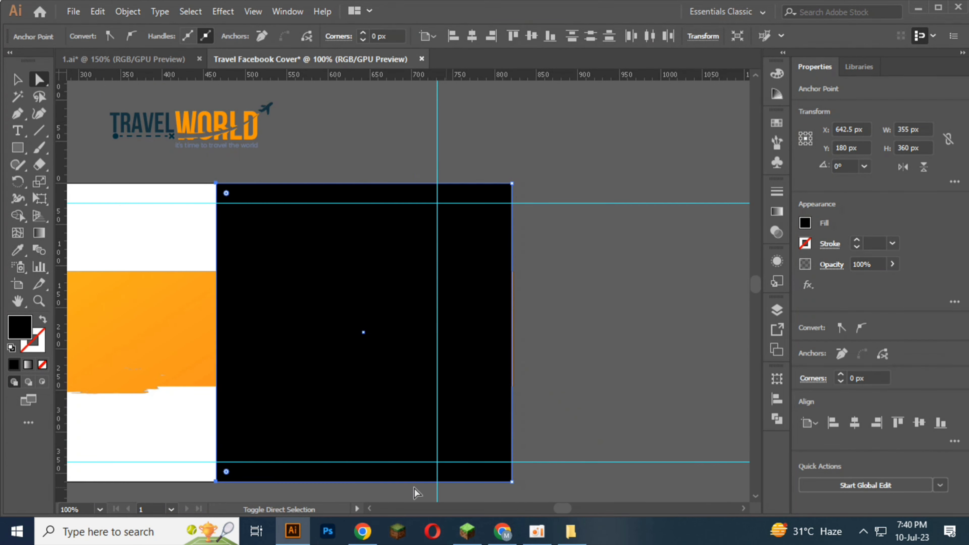
left_click(216, 481)
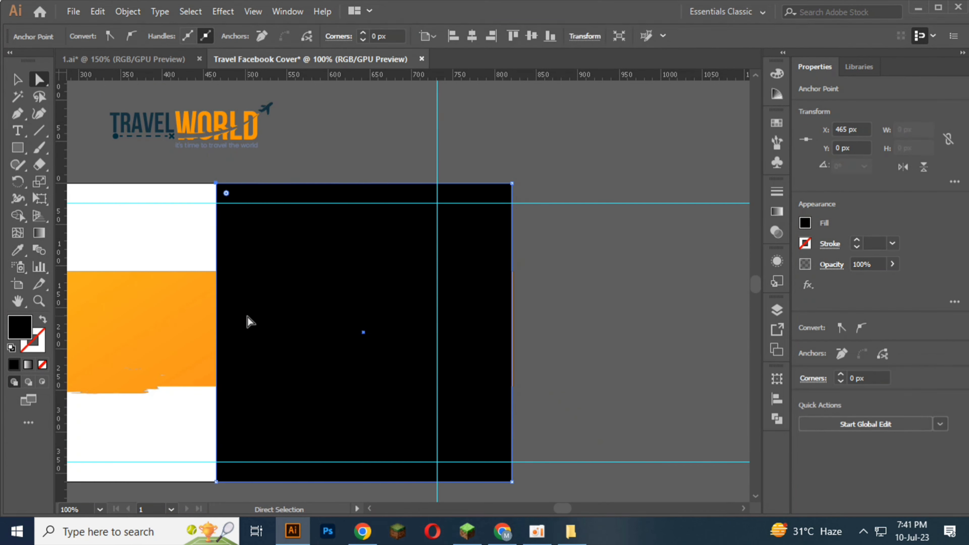
key("Right")
key("Right")
key("Right")
key("Right")
key("Right")
key("Right")
key("Right")
key("Right")
key("Right")
key("Right")
key("Right")
key("Right")
key("Right")
key("Right")
key("Right")
key("Right")
key("Right")
key("Right")
key("Right")
key("Right")
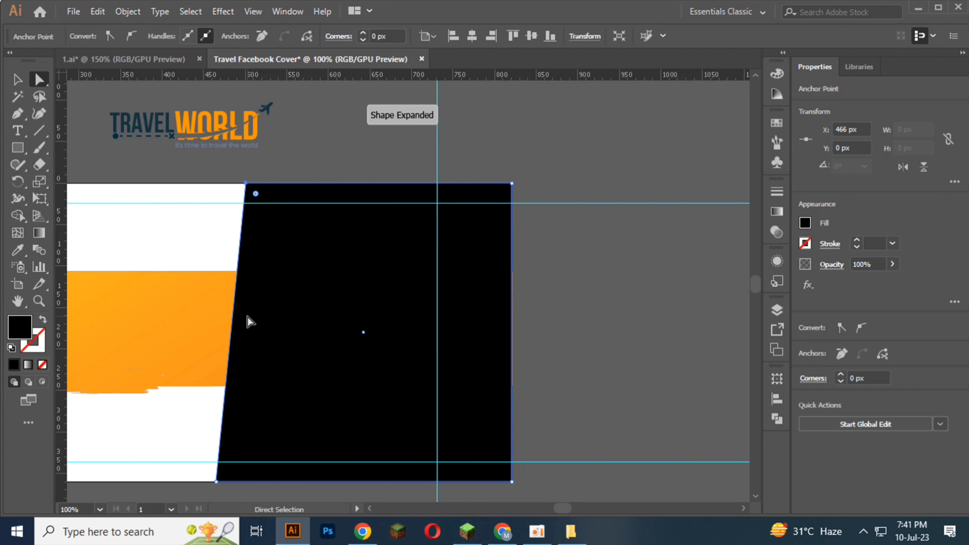
key("Right")
key("Right")
key("Right")
key("Right")
key("Right")
key("Right")
key("Right")
key("Right")
key("Right")
key("Right")
key("Right")
key("Right")
key("Right")
key("Right")
key("Right")
key("Right")
key("Right")
key("Right")
key("Right")
key("Right")
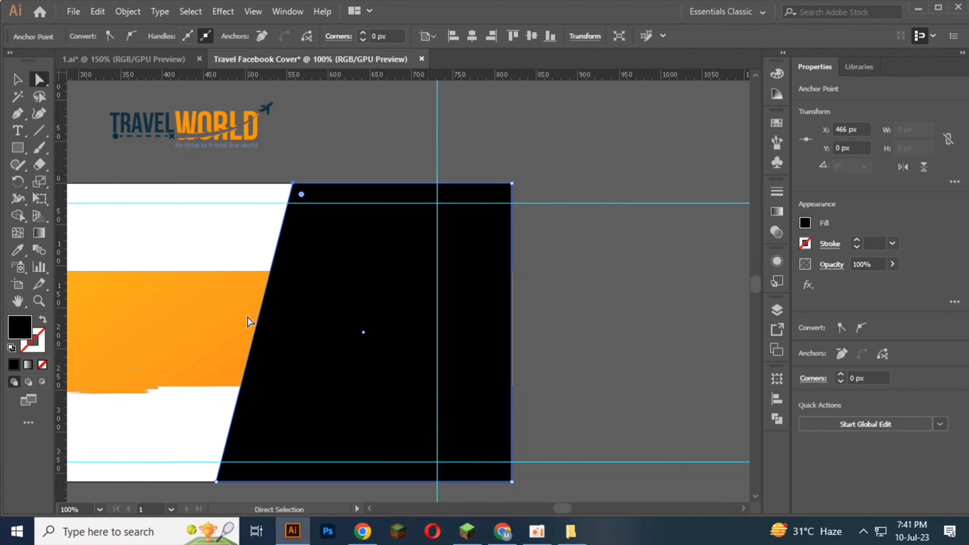
key("Right")
key("Right")
key("Right")
key("Right")
key("Right")
key("Right")
key("Right")
key("Right")
key("Right")
key("Right")
key("Right")
key("Right")
key("Right")
key("Right")
key("Right")
key("Right")
key("Right")
key("Right")
key("Right")
key("Right")
scroll(320, 316, "down", 2)
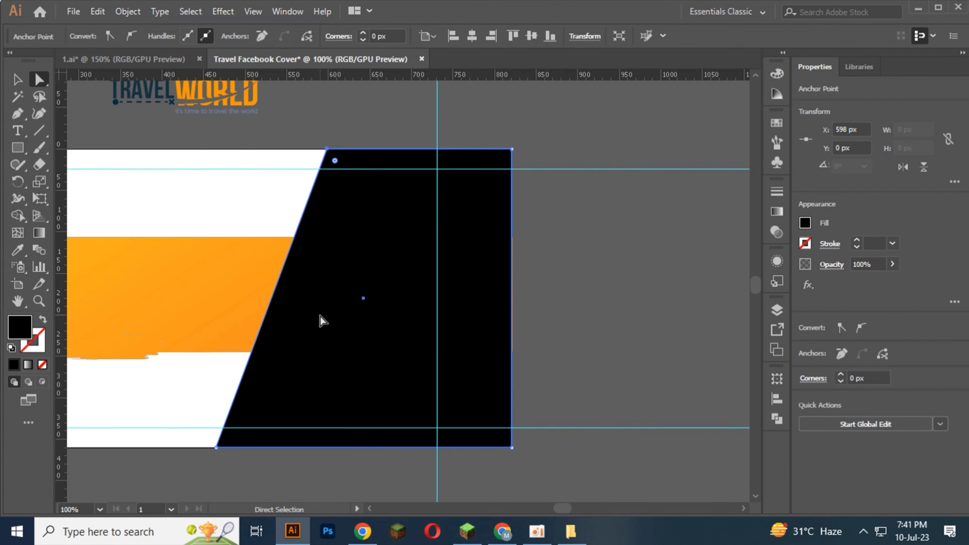
scroll(266, 380, "down", 3)
scroll(267, 379, "up", 1)
left_click(266, 379)
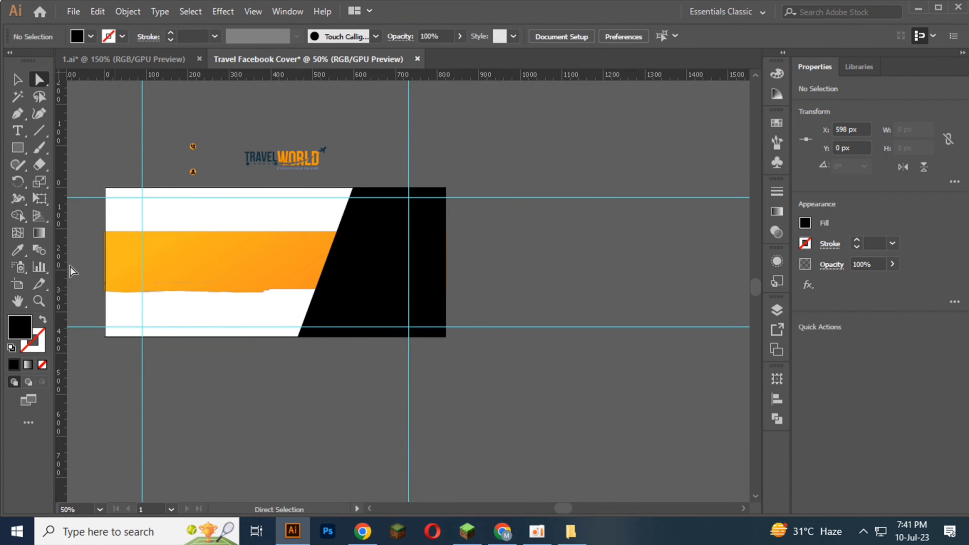
Step: Widen the slanted black shape leftward to about 410 px and deselect it
left_click(18, 79)
left_click(330, 282)
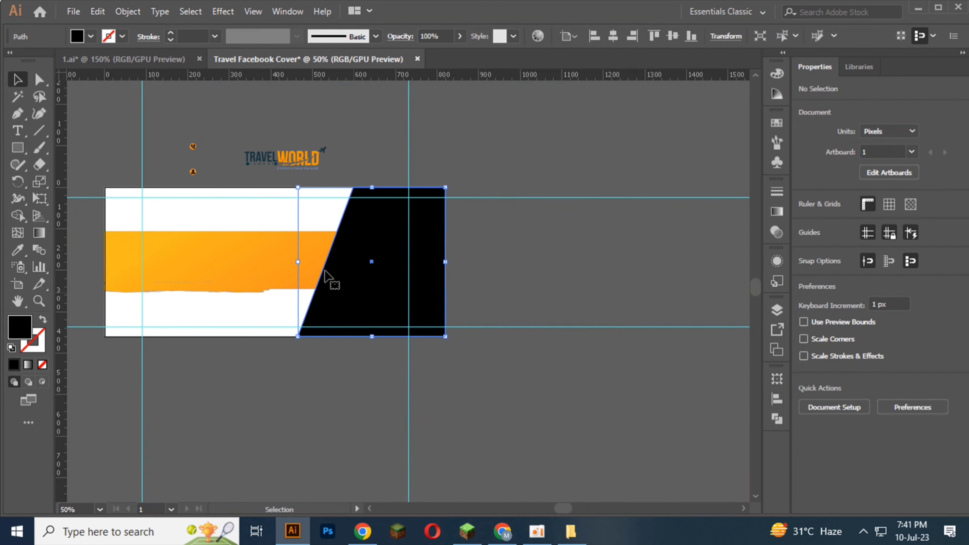
left_click_drag(298, 262, 275, 261)
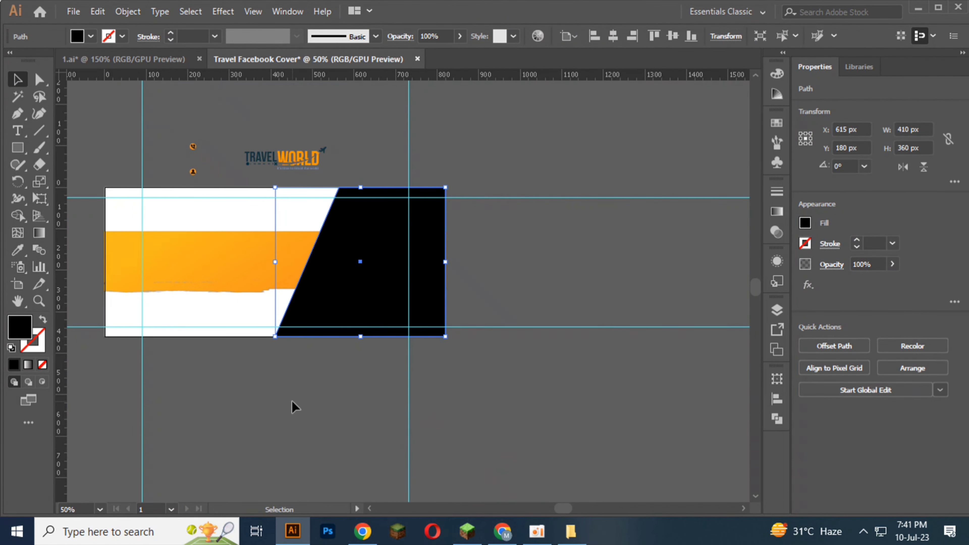
left_click(294, 406)
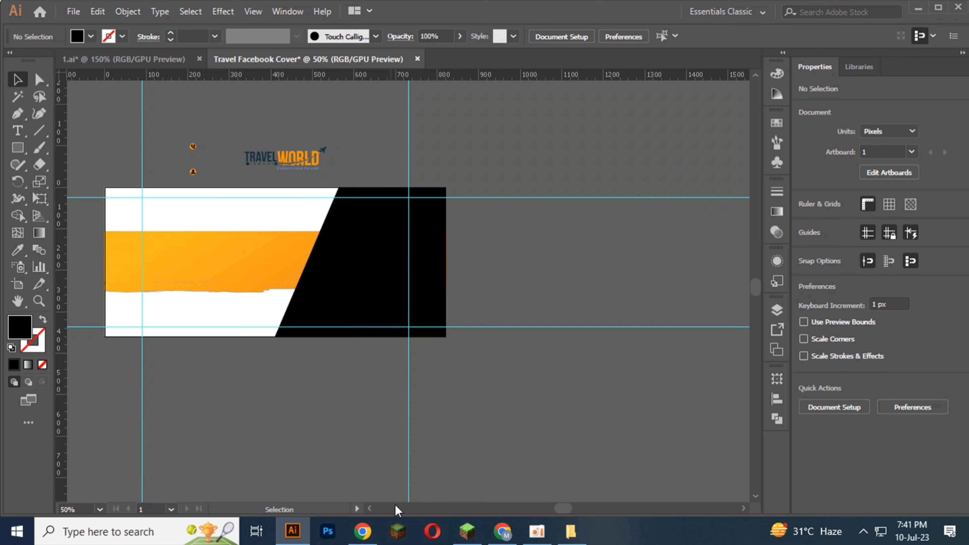
Step: Bring 2.png from the COVER DESIGN FILE folder 2 into the Travel Facebook Cover document and embed it
left_click(570, 531)
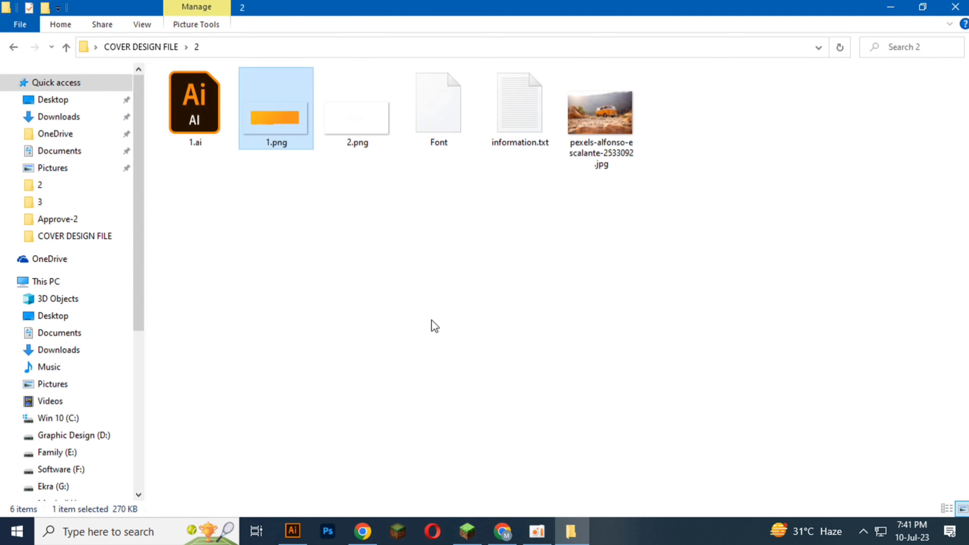
left_click(362, 122)
left_click_drag(365, 126, 173, 236)
scroll(284, 211, "down", 2)
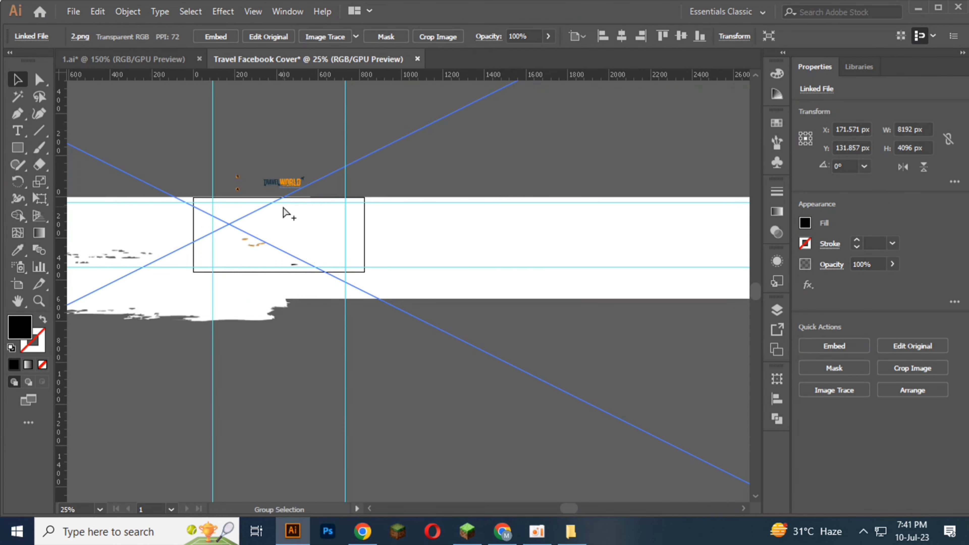
left_click(219, 36)
Step: Scale the white brush image down to about 1564 × 782 px
scroll(335, 192, "down", 2)
left_click_drag(130, 231, 270, 231)
scroll(437, 313, "down", 1)
left_click_drag(428, 364, 432, 249)
scroll(431, 244, "up", 1)
left_click_drag(425, 210, 371, 306)
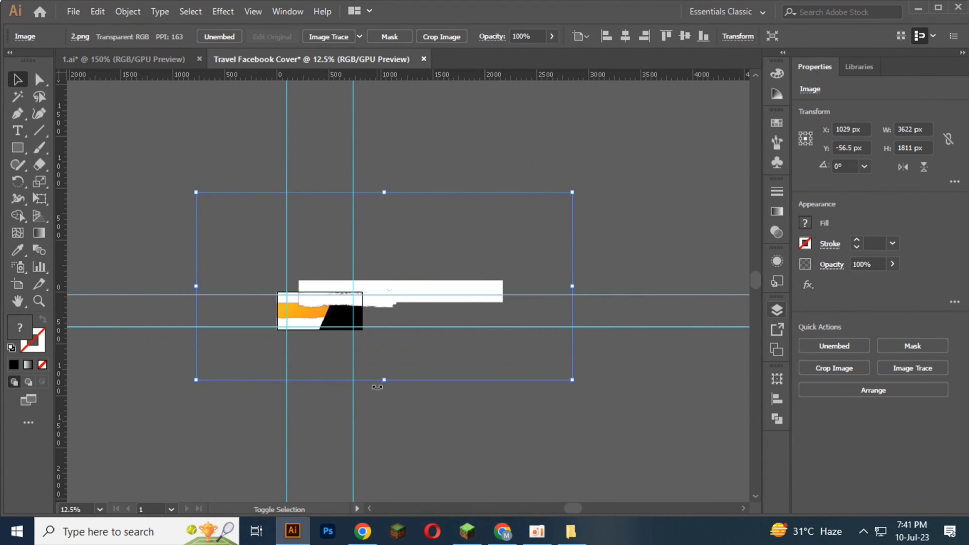
left_click_drag(387, 383, 389, 275)
scroll(362, 239, "up", 2)
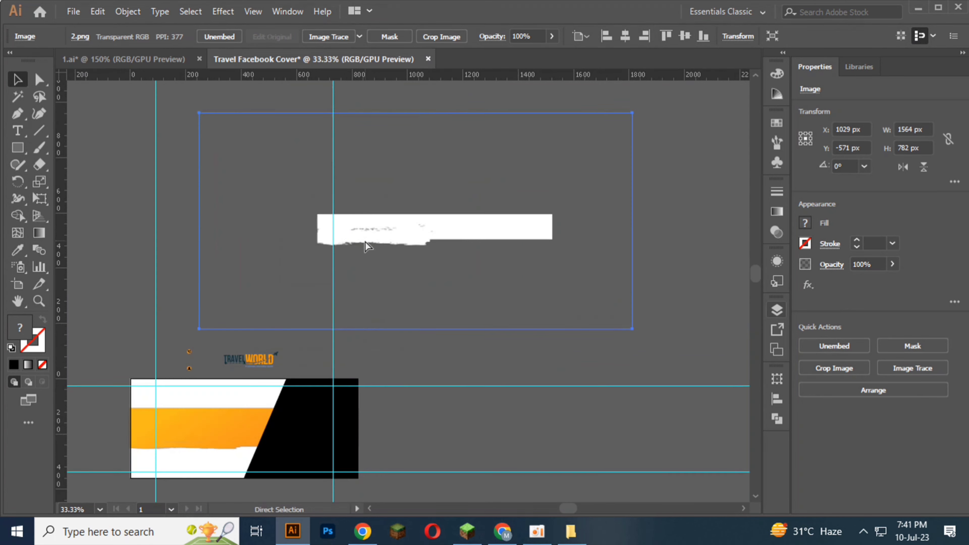
Step: Move the white brush image to about X 355 px, Y 31 px so its band starts at the artboard's left edge
left_click_drag(360, 238, 246, 379)
scroll(153, 383, "up", 3)
key("space")
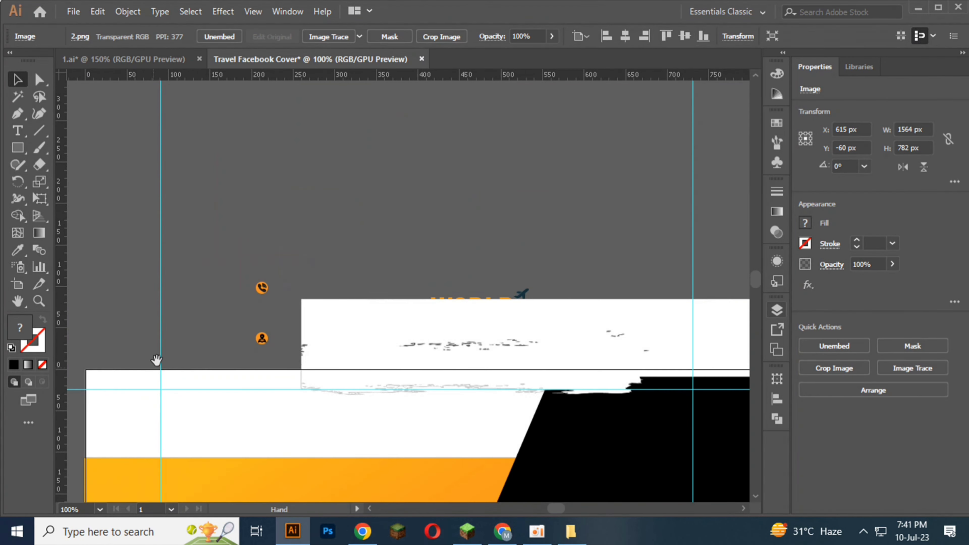
left_click_drag(156, 361, 244, 241)
left_click_drag(443, 206, 221, 284)
scroll(179, 266, "up", 3)
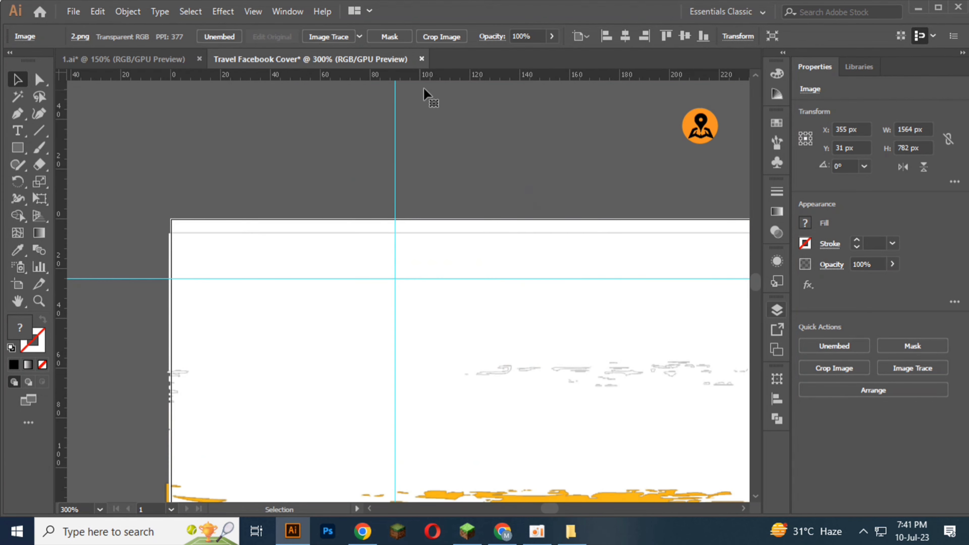
Step: Align the white brush image's upper edge with the artboard's upper edge
left_click(665, 32)
scroll(217, 271, "down", 1)
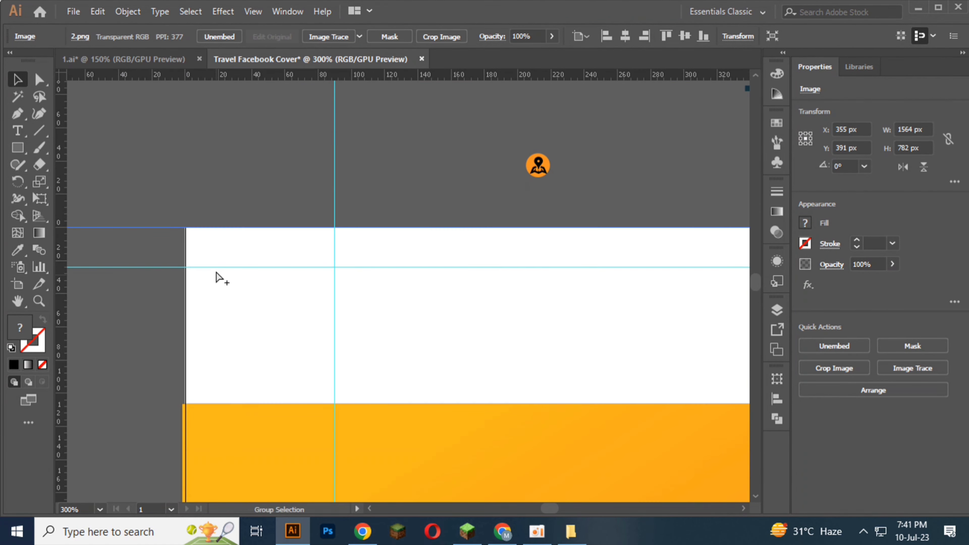
scroll(315, 326, "down", 2)
scroll(316, 328, "down", 3)
Step: Bring the white brush image to the front of the stacking order and deselect it
right_click(316, 328)
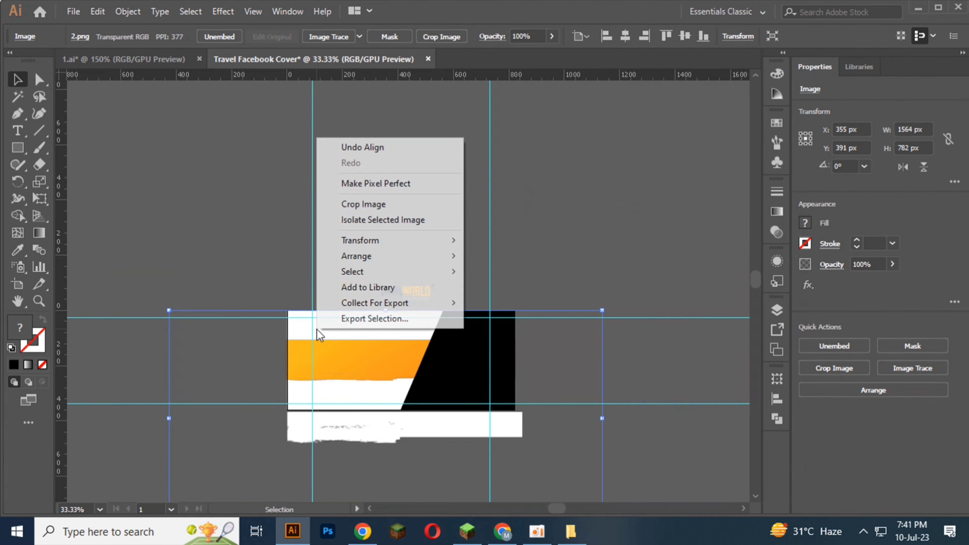
mouse_move(420, 256)
left_click(508, 256)
scroll(420, 377, "up", 2)
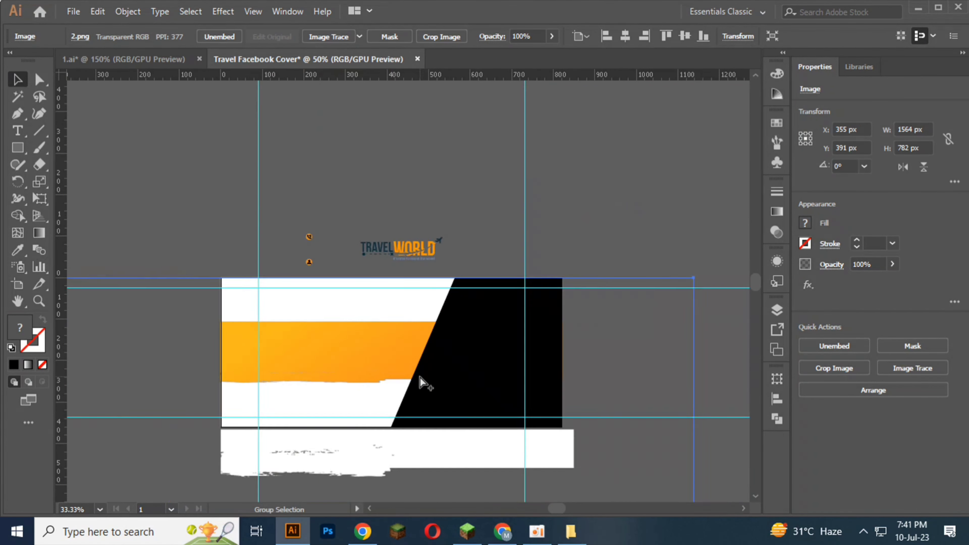
scroll(339, 297, "down", 2)
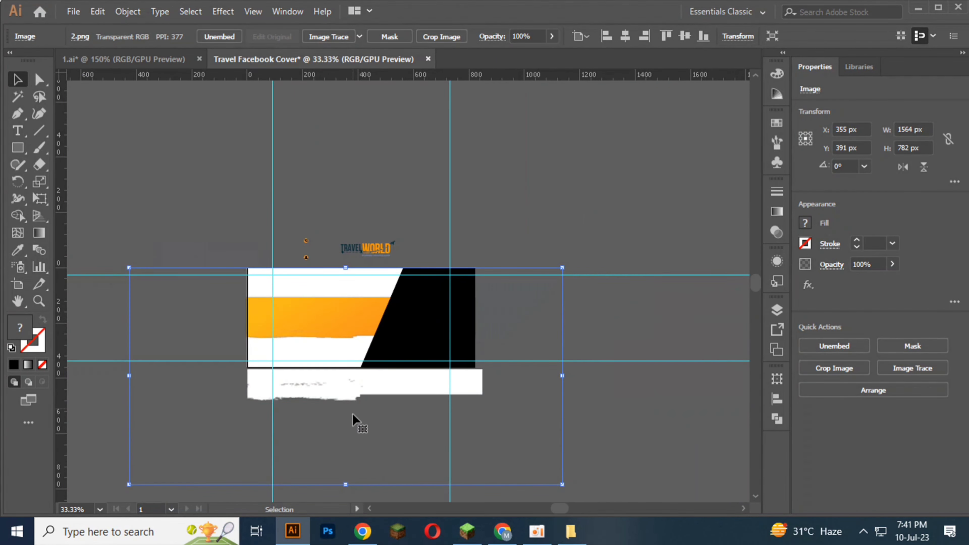
scroll(452, 382, "down", 2)
left_click(524, 471)
double_click(310, 320)
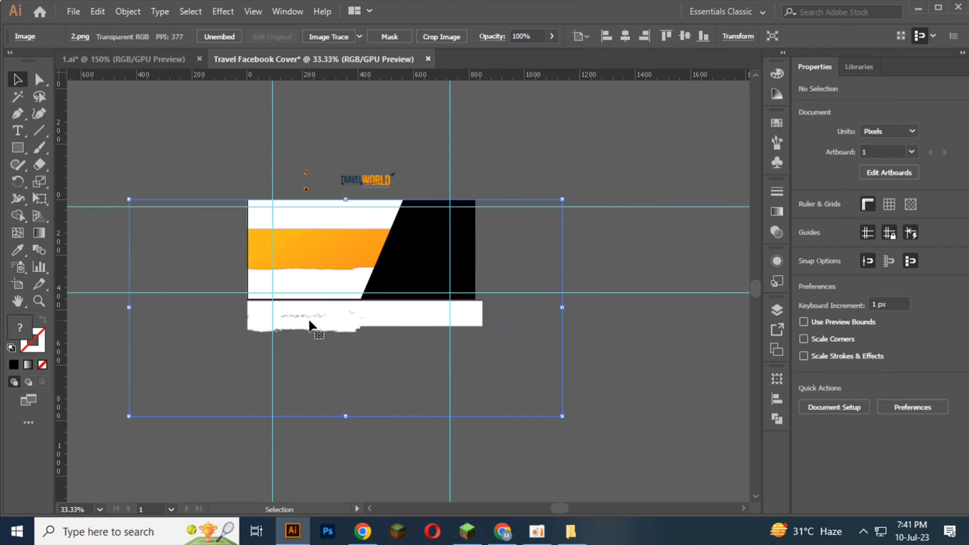
double_click(347, 438)
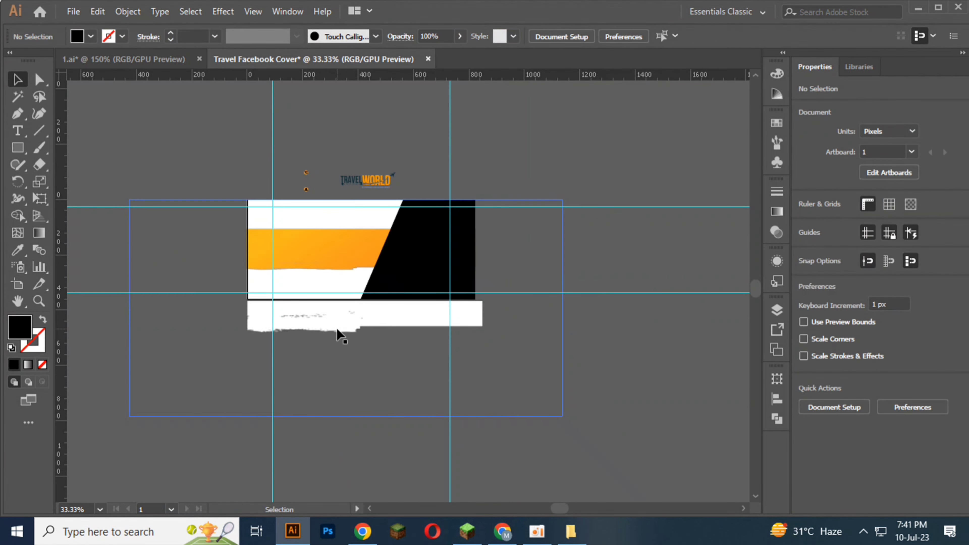
Step: Move the white brush image to about X 357 px, Y 25 px so its band meets the artboard's upper edge
mouse_move(338, 330)
left_mouse_down()
mouse_move(385, 385)
mouse_move(335, 320)
mouse_move(313, 231)
left_mouse_up()
scroll(250, 217, "up", 3)
scroll(232, 229, "up", 1)
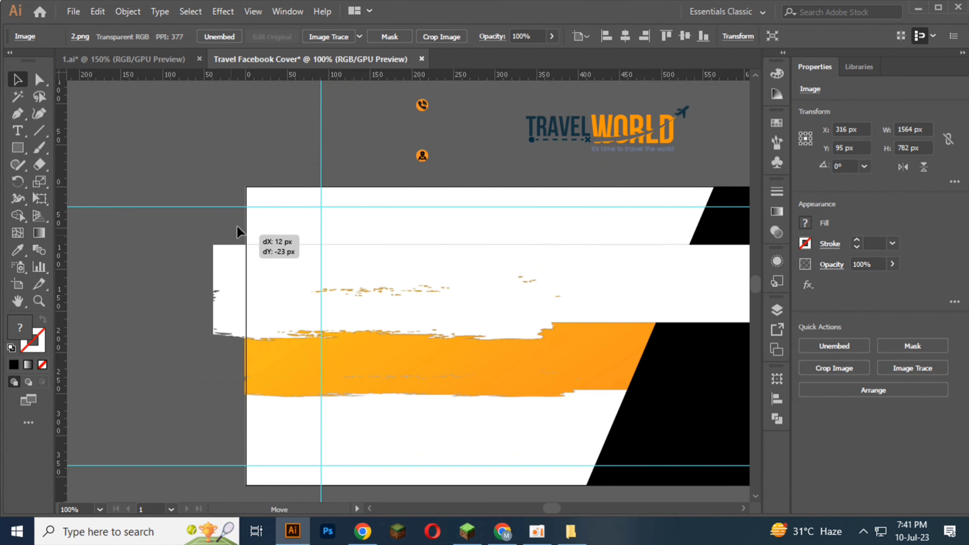
left_click_drag(253, 203, 256, 202)
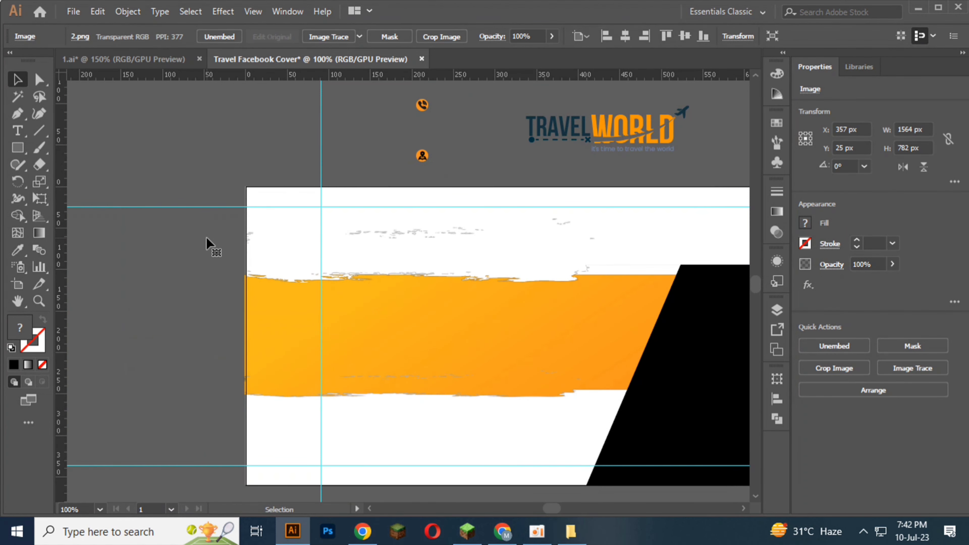
Step: Narrow the white brush image to about 1514 px wide and shift it horizontally to X 345 px
scroll(207, 238, "down", 2)
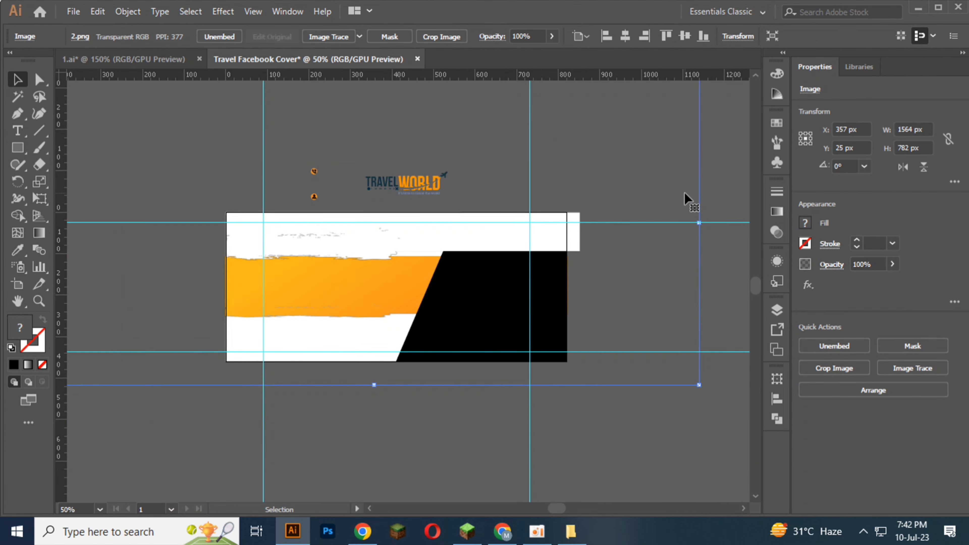
scroll(693, 229, "up", 1)
left_click_drag(700, 259, 679, 261)
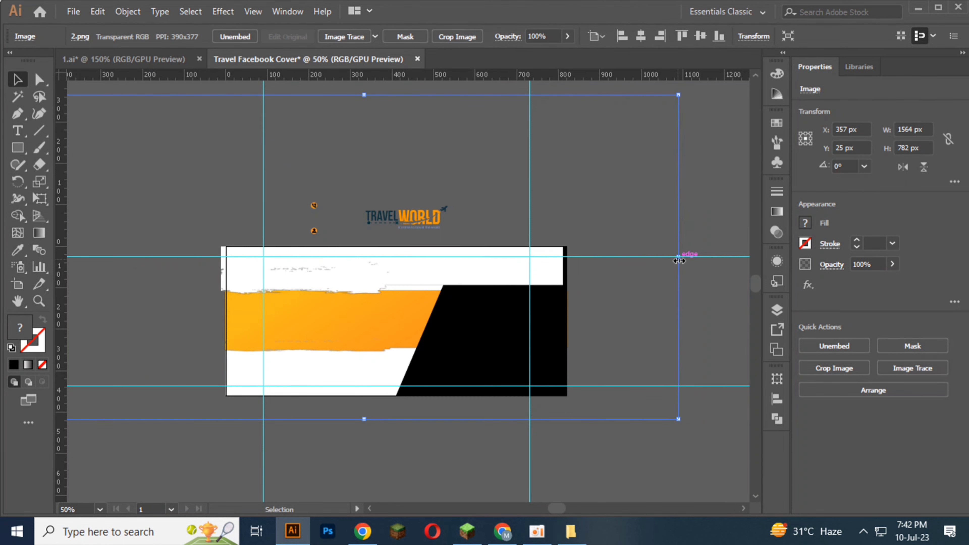
scroll(158, 287, "up", 3)
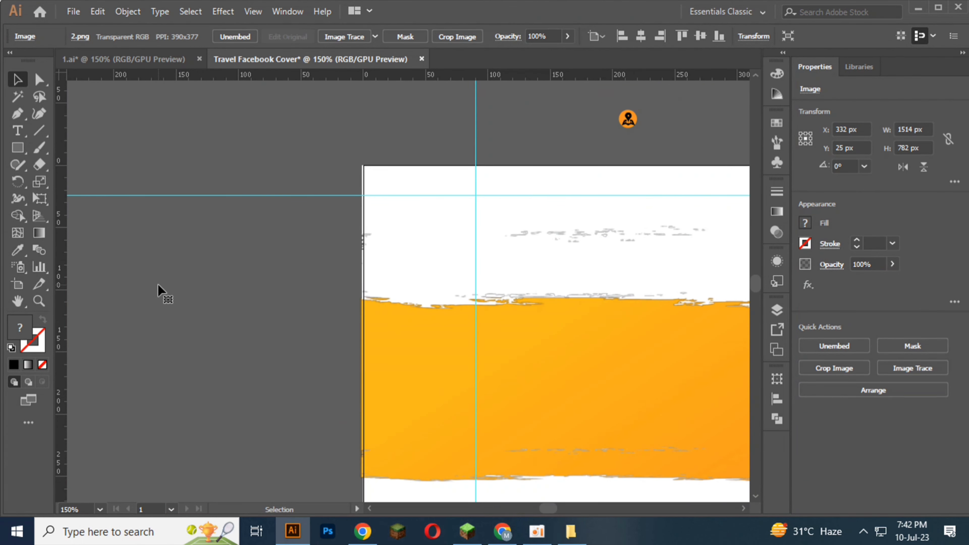
key("Right")
key("Right")
key("Right")
key("Right")
key("Right")
key("Right")
key("Right")
key("Right")
key("Right")
key("Right")
key("Right")
key("Right")
scroll(202, 282, "down", 1)
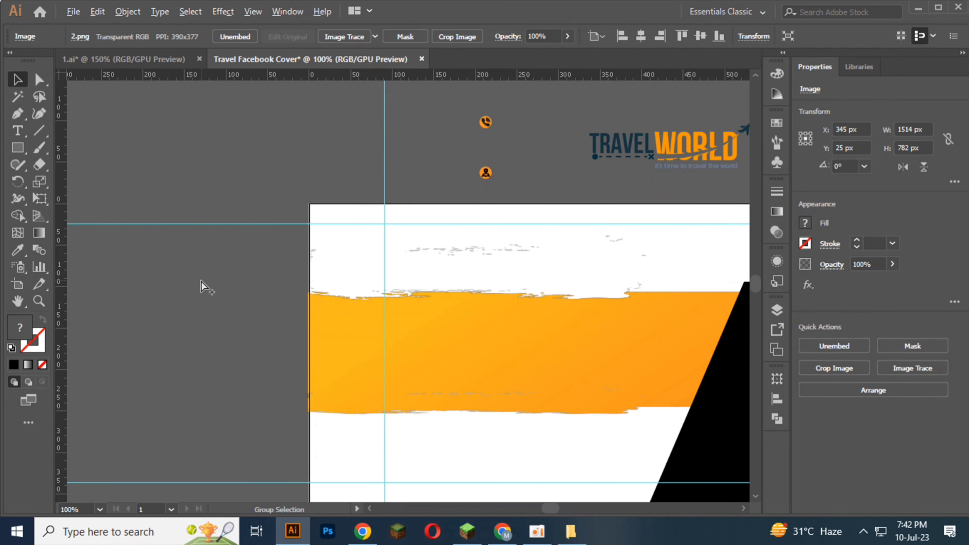
scroll(201, 285, "down", 2)
scroll(690, 284, "up", 1)
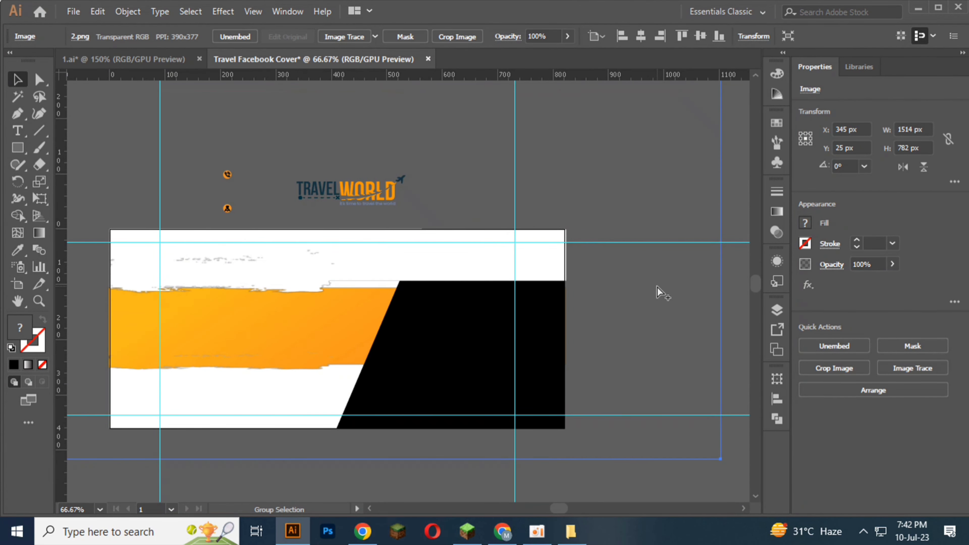
Step: Try the white brush image lower at Y 43 px, and return it to Y 25 px
key("v")
key("Down")
key("Down")
key("Down")
key("Down")
key("Down")
key("Down")
key("Down")
key("Down")
key("Down")
key("Down")
key("Down")
key("Down")
key("Down")
key("Down")
key("Down")
key("Down")
key("Down")
key("Down")
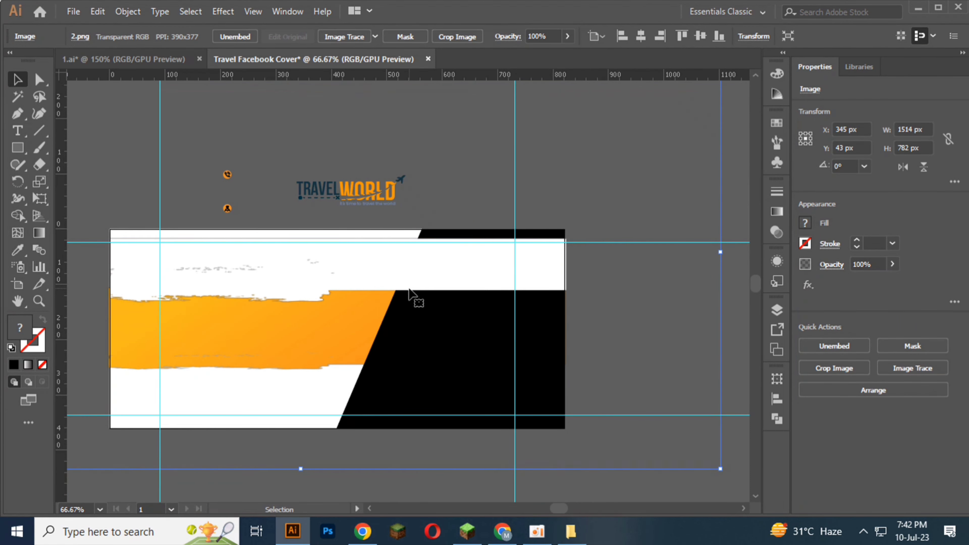
key("Up")
key("Up")
key("Up")
key("Up")
key("Up")
key("Up")
key("Up")
key("Up")
key("Up")
key("Up")
key("Up")
key("Up")
key("Up")
key("Up")
key("Up")
key("Up")
key("Up")
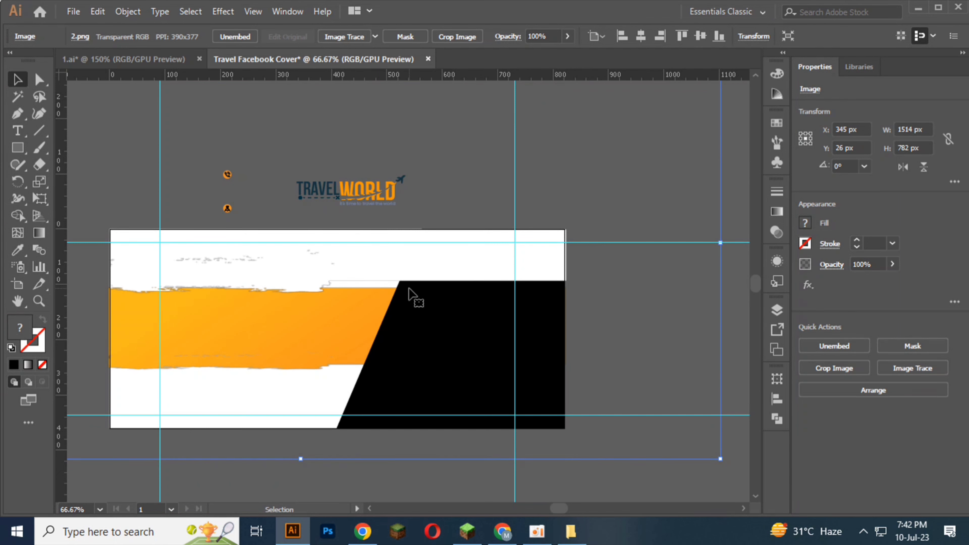
key("Up")
Step: Narrow the white brush image to about 1509 px wide so its band ends at the artboard's right edge
scroll(703, 240, "up", 3)
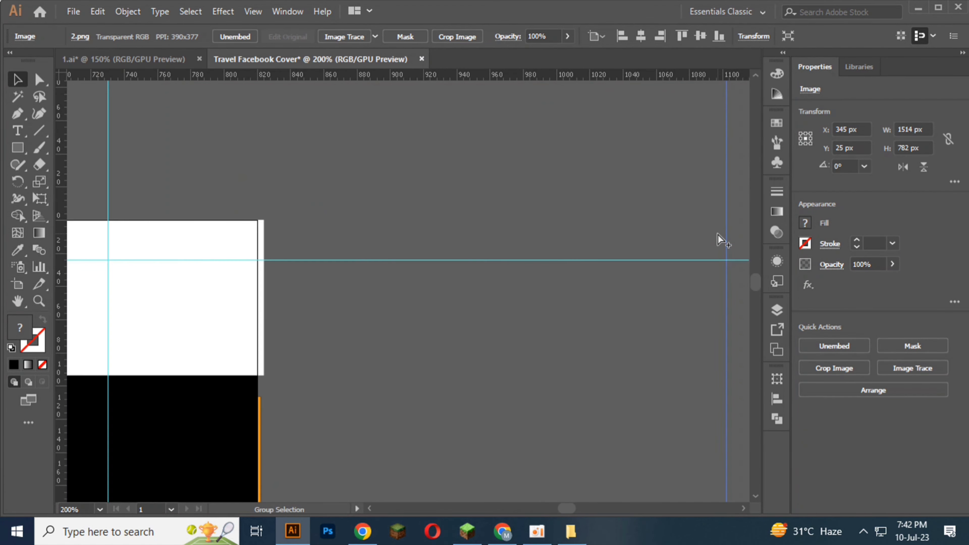
left_click_drag(720, 263, 713, 264)
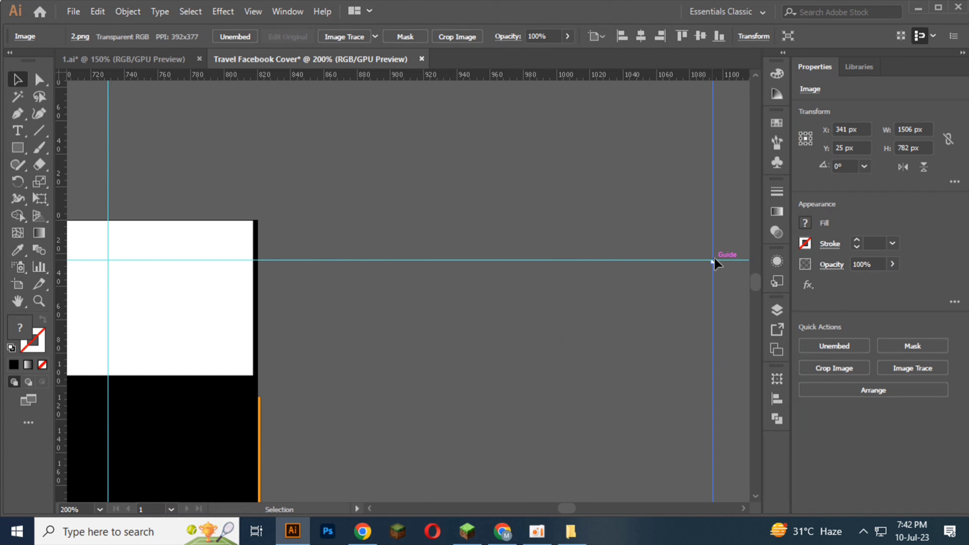
left_click_drag(716, 263, 717, 264)
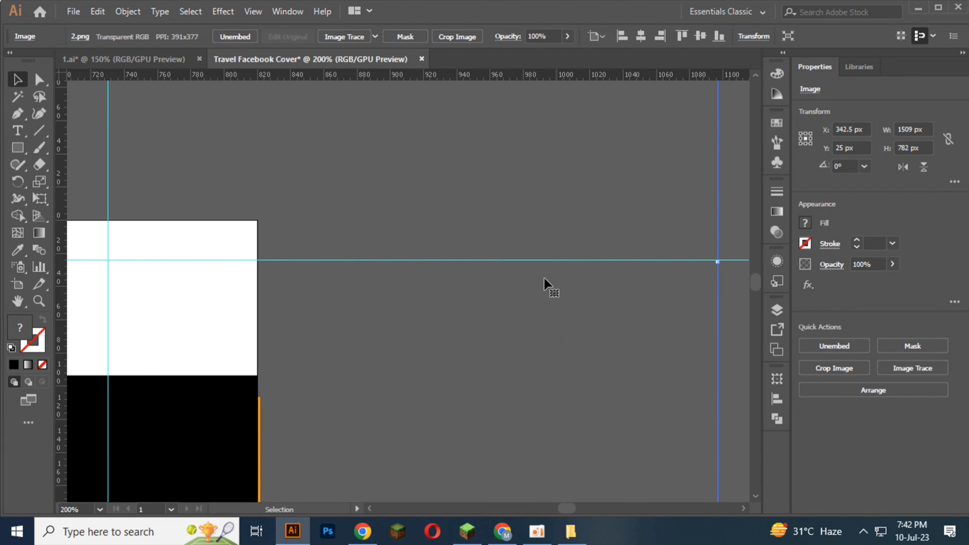
scroll(545, 283, "down", 4)
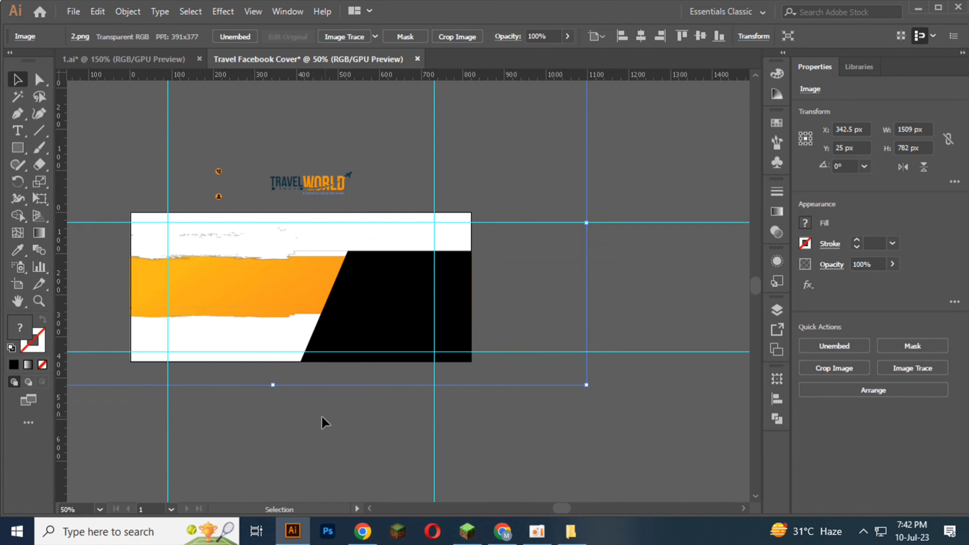
left_click(323, 421)
left_click(228, 313)
left_click(292, 210)
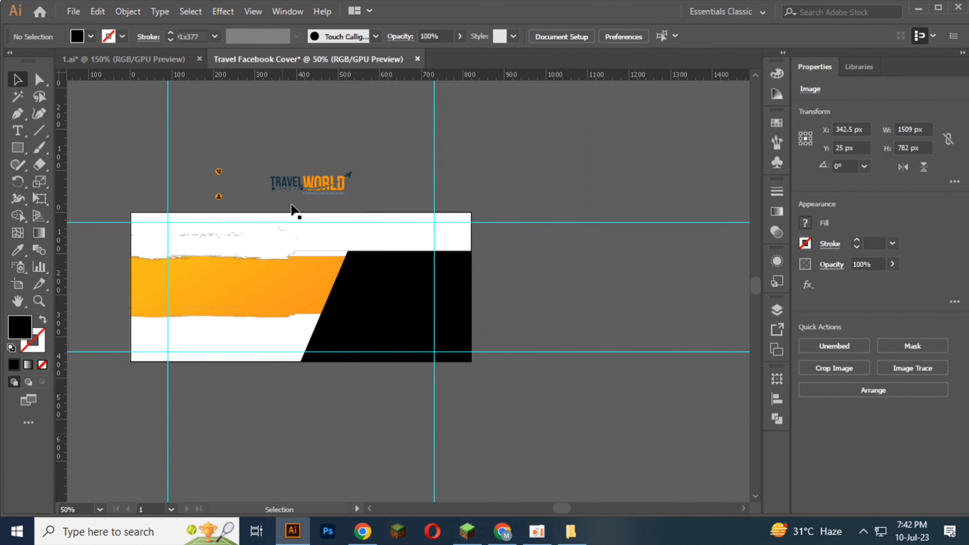
left_click(290, 235)
key("ctrl+shift+a")
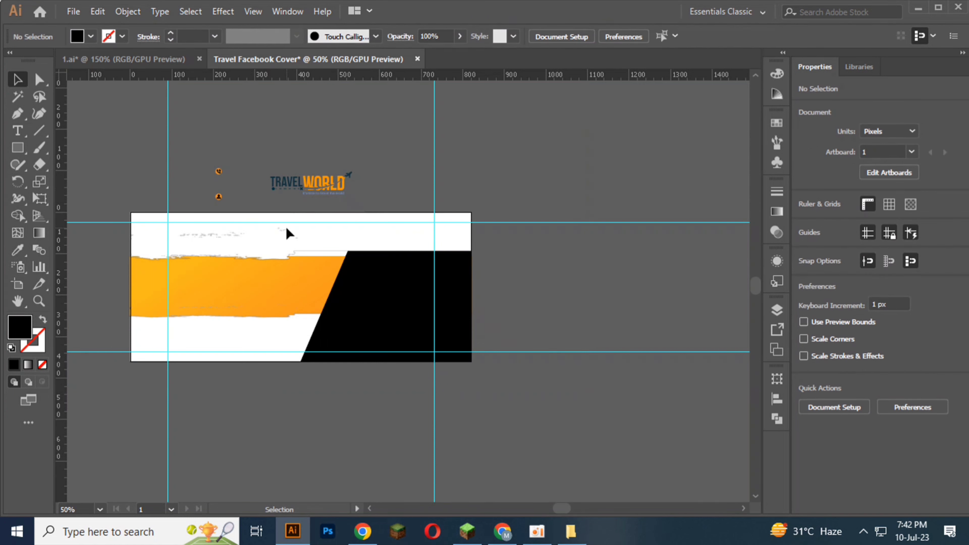
key("ctrl+a")
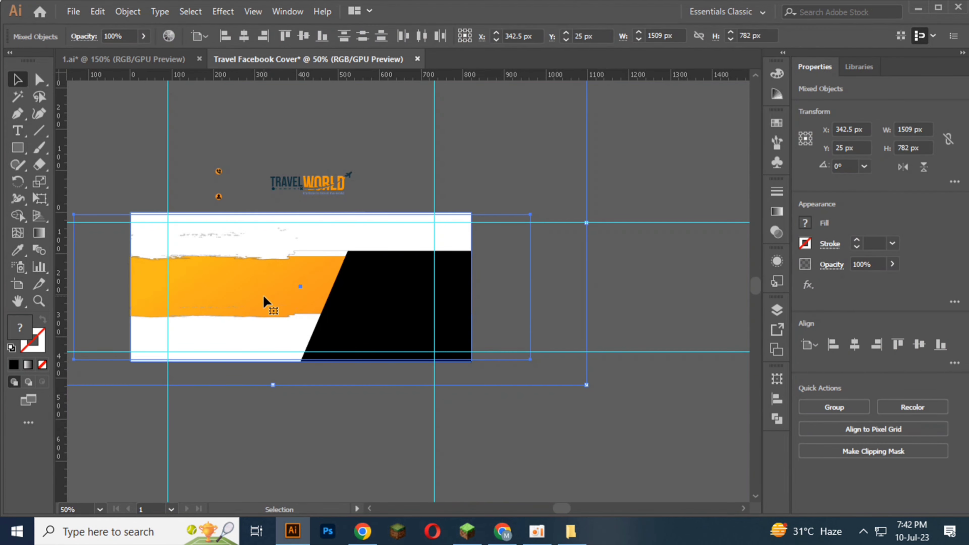
left_click(298, 443)
Step: Lock the white brush image and select the orange brush image beneath it
left_click(299, 240)
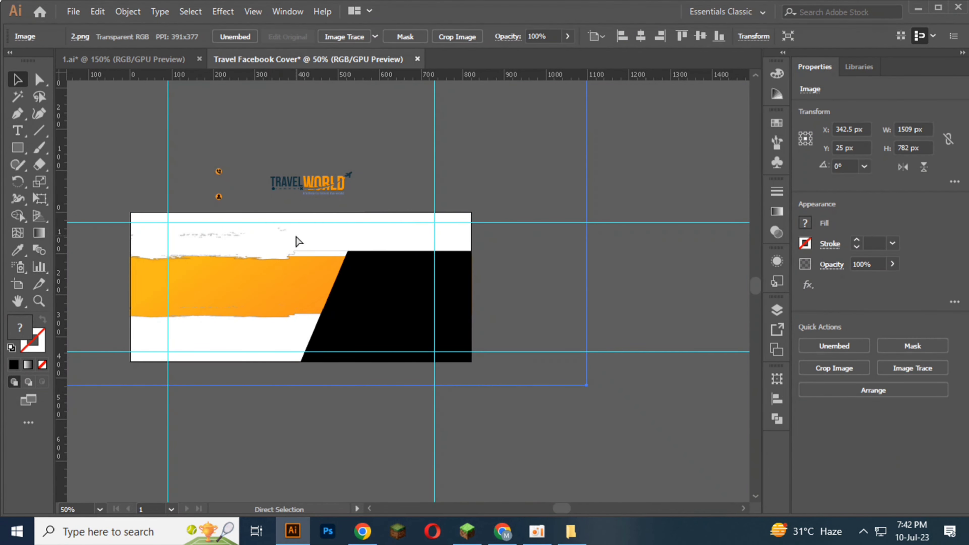
key("ctrl+shift+a")
left_click(294, 227)
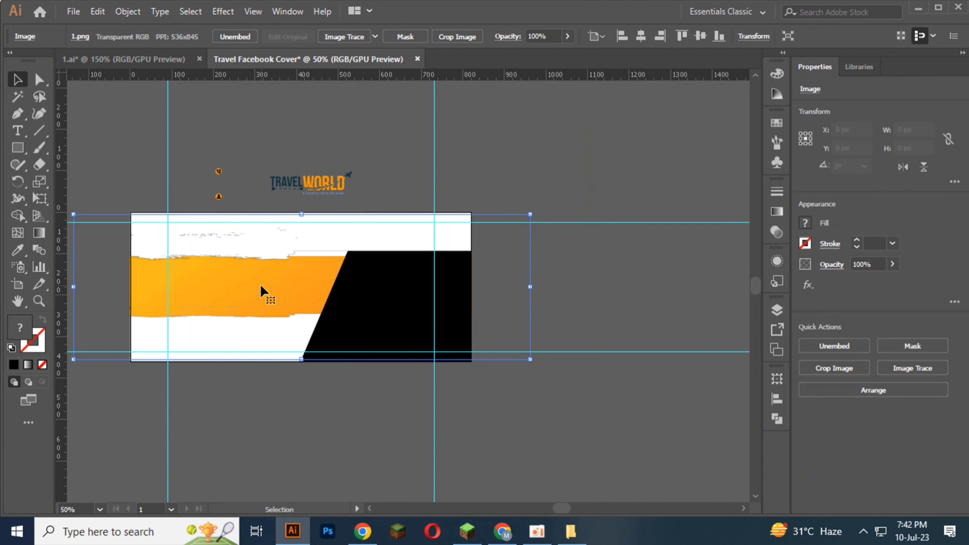
Step: Stretch the orange brush image's upper edge above the artboard until the image is about 379.5 px tall
scroll(331, 202, "up", 4)
left_click_drag(335, 196, 333, 188)
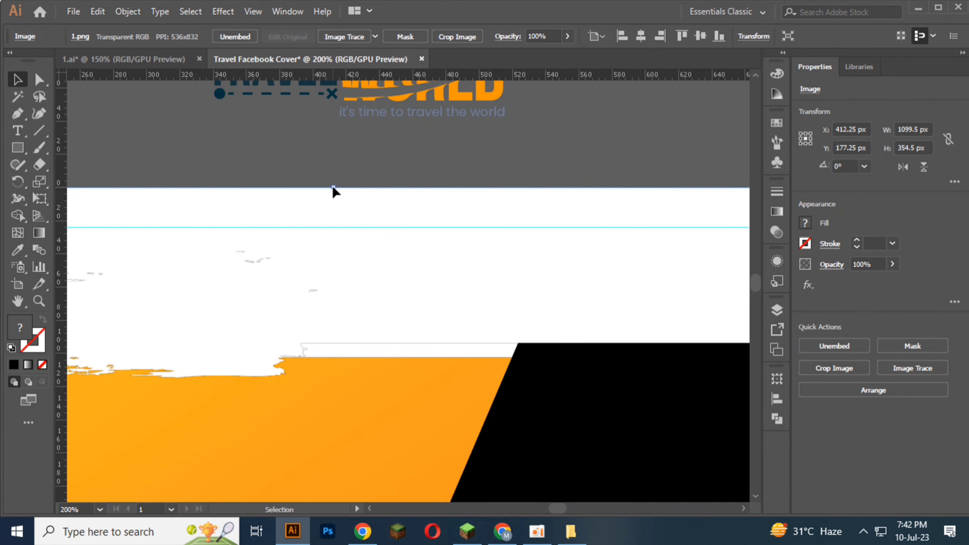
left_click(334, 161)
left_click(299, 365)
left_click_drag(338, 193, 342, 146)
scroll(342, 147, "down", 2)
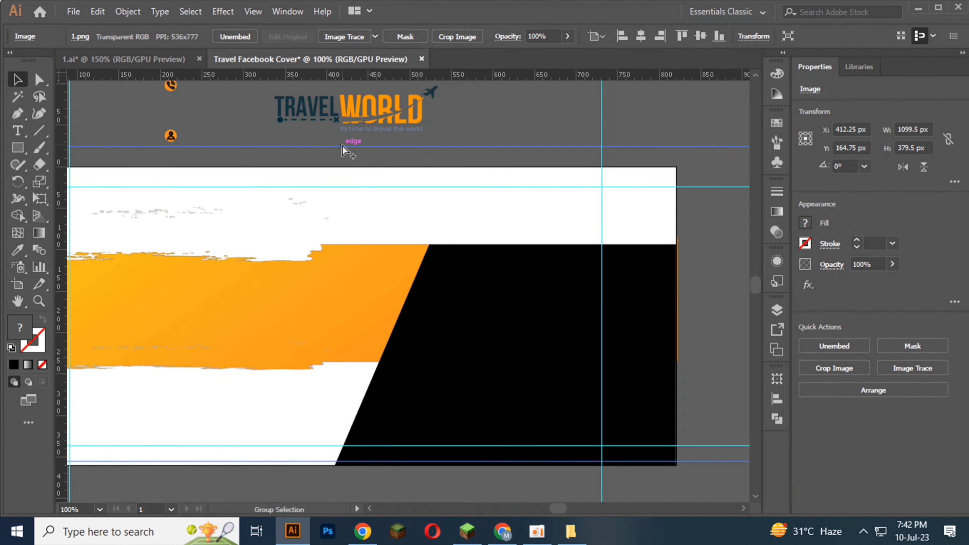
scroll(341, 145, "down", 1)
left_click(353, 429)
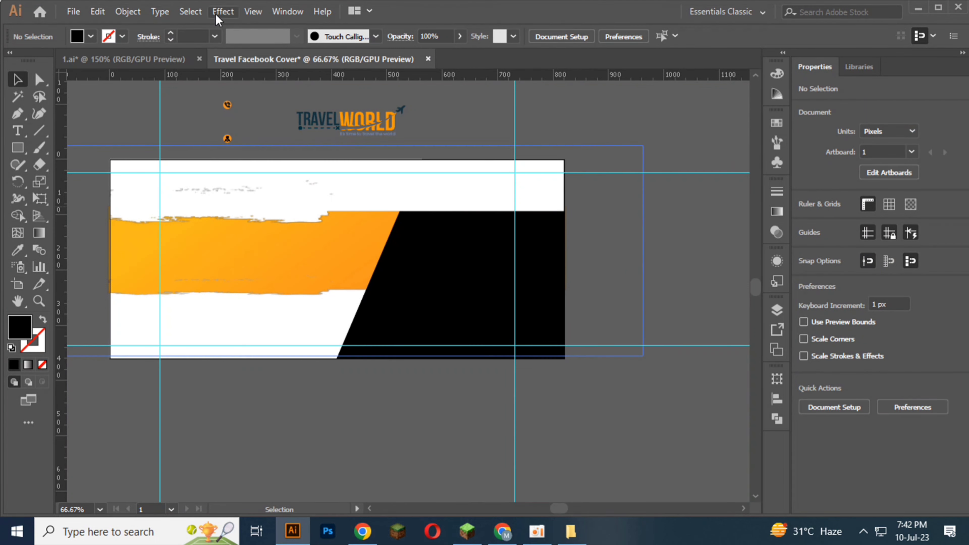
Step: Centre the orange brush image vertically on the artboard and nudge it down to Y 184 px
left_click(203, 281)
left_click(698, 36)
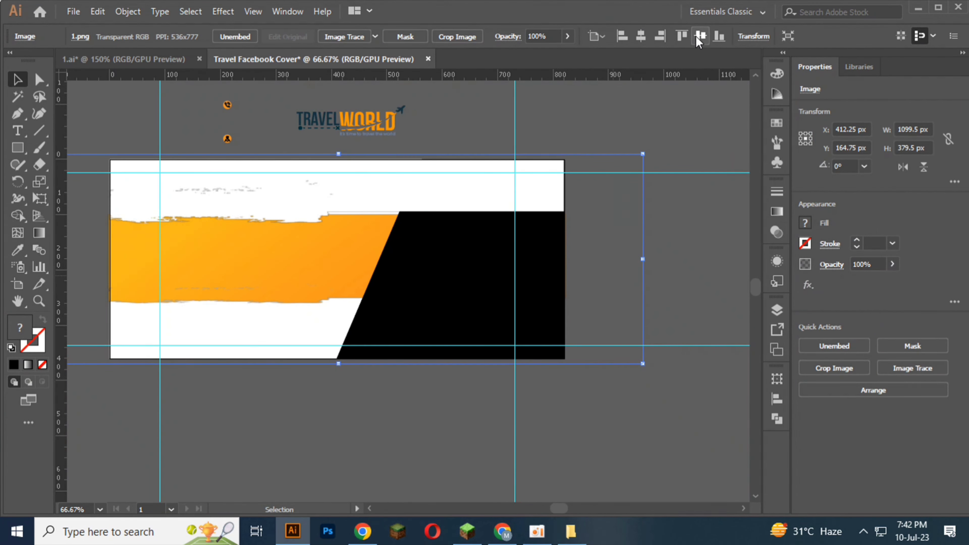
left_click(398, 417)
left_click(315, 204)
key("Down")
key("Down")
key("Down")
key("Down")
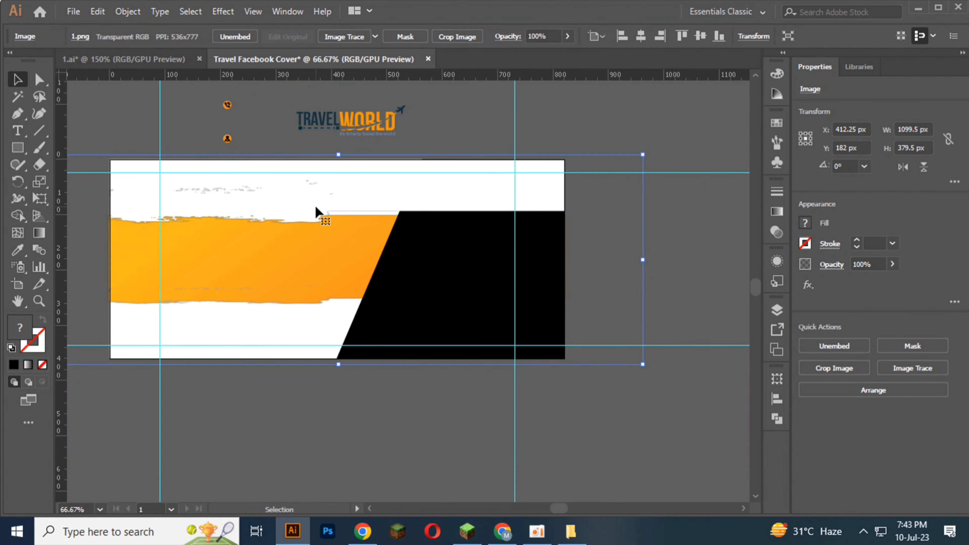
left_click(324, 397)
Step: Lock the orange brush image, unlock all objects again and clear the selection
left_click(288, 295)
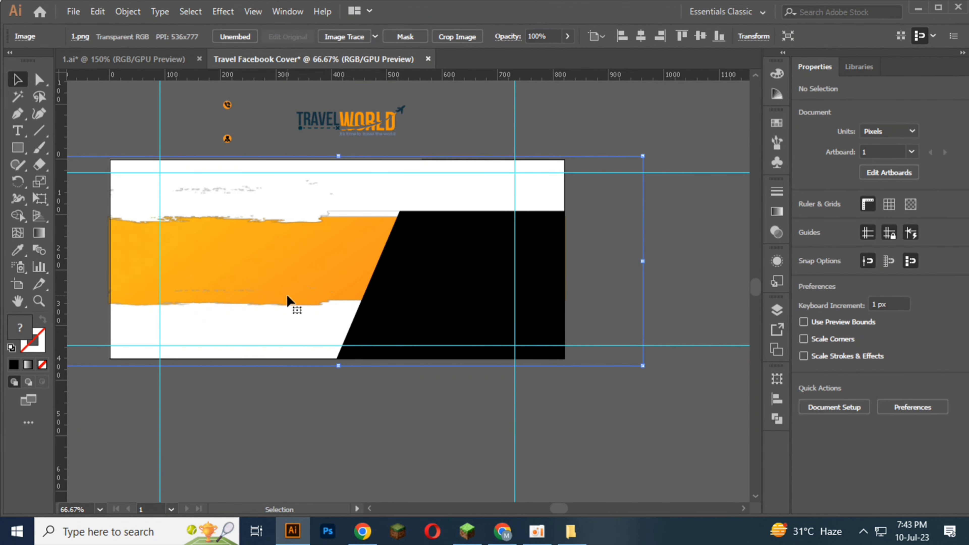
key("ctrl+2")
key("ctrl+alt+2")
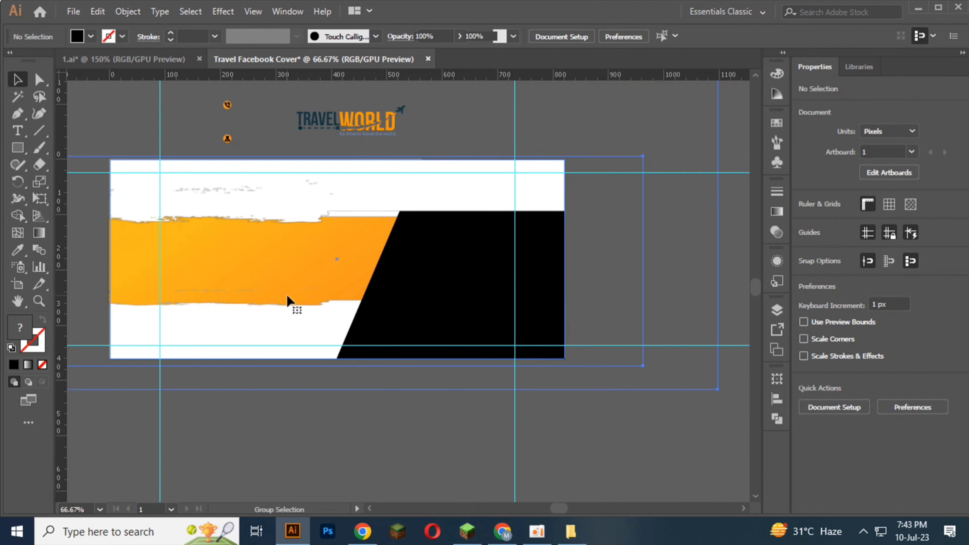
left_click(281, 431)
Step: Lock the white brush image and try stretching the orange brush image's lower edge downward
left_click(296, 223)
left_click(296, 228)
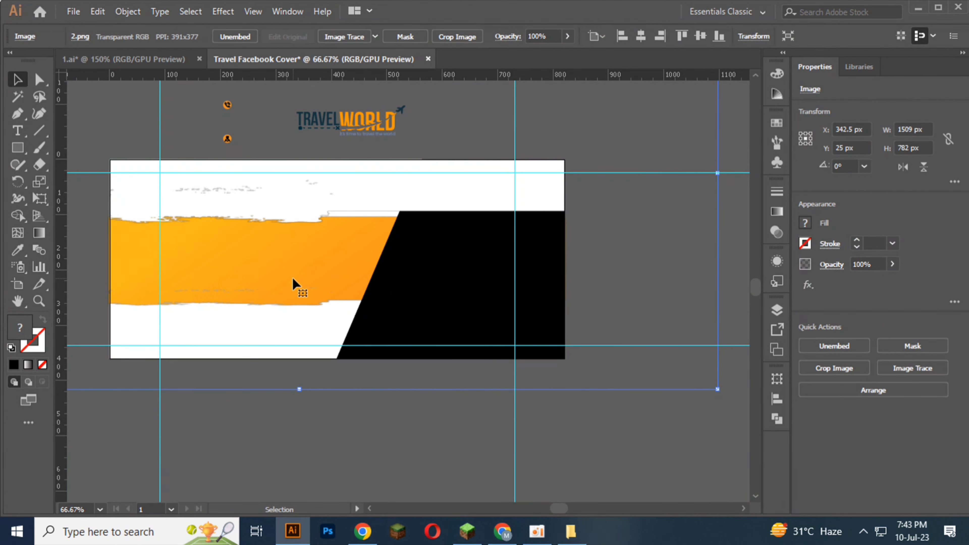
key("ctrl+2")
left_click(300, 196)
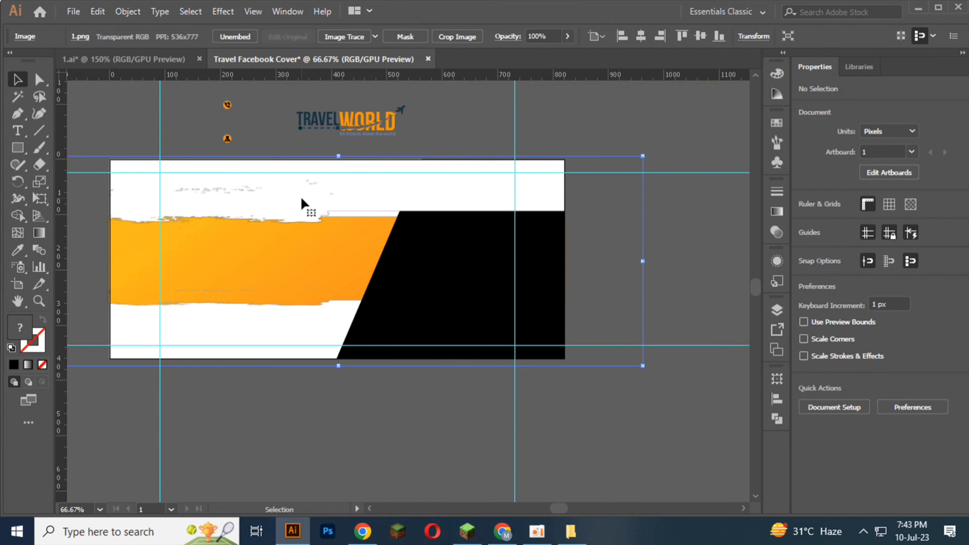
left_click_drag(342, 370, 340, 381)
key("ctrl+z")
left_click(349, 412)
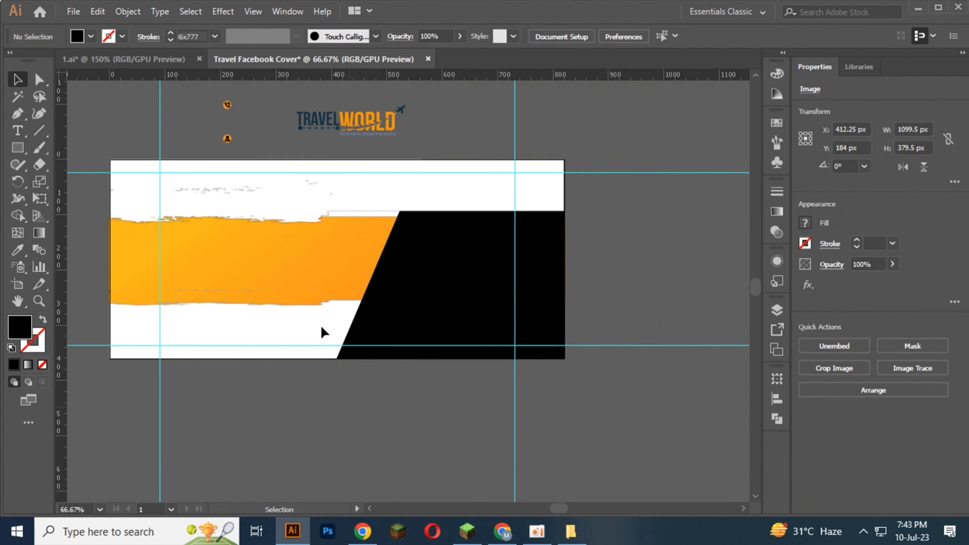
Step: Lock the orange brush image to reach the background rectangle beneath it, and unlock all objects again
left_click(320, 315)
key("ctrl+2")
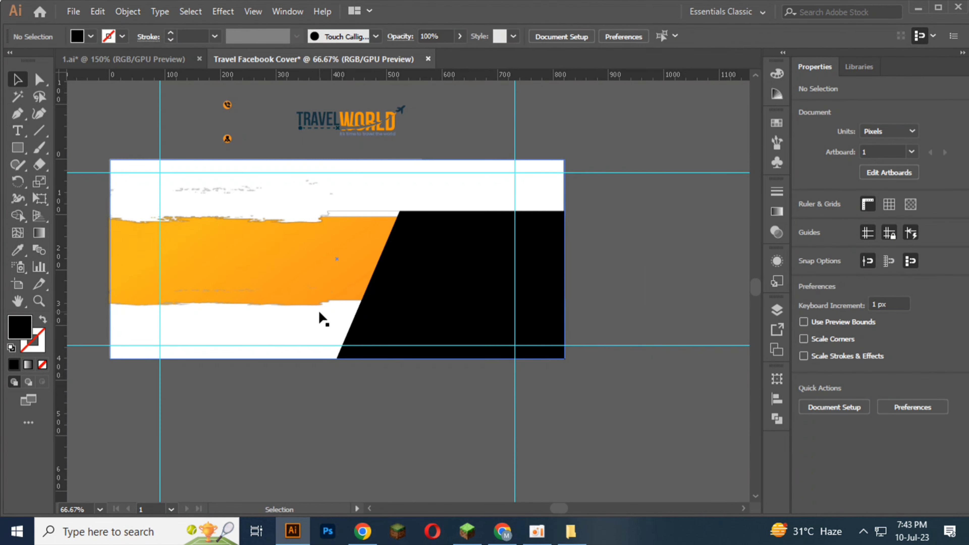
left_click(278, 187)
left_click(323, 410)
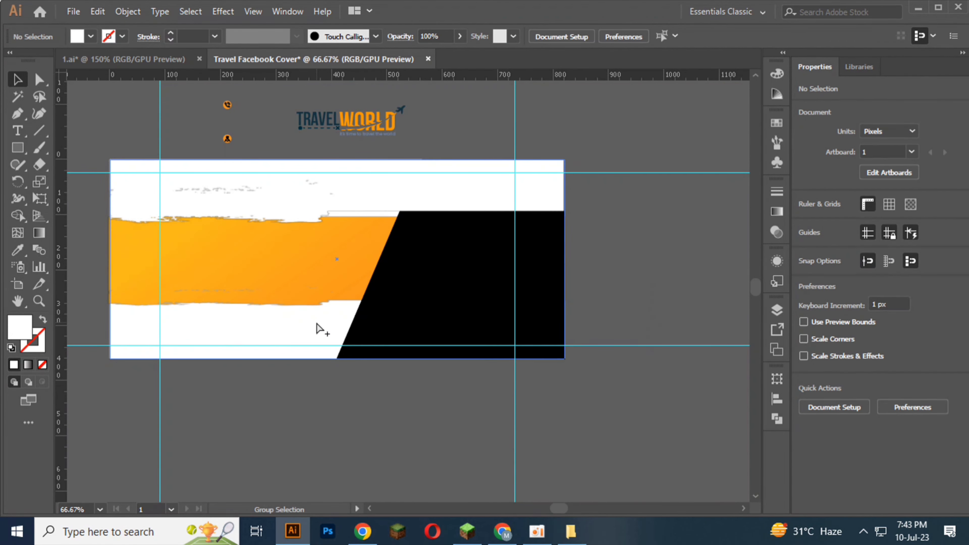
left_click(316, 324)
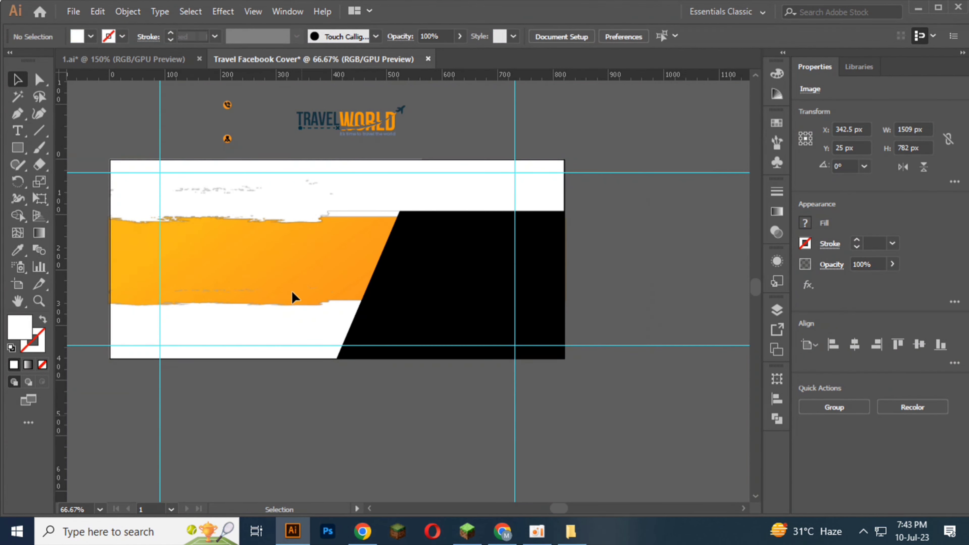
Step: Try extending the orange brush image's lower edge to a height of about 403.75 px, undo it and unlock all objects
key("ctrl+shift+a")
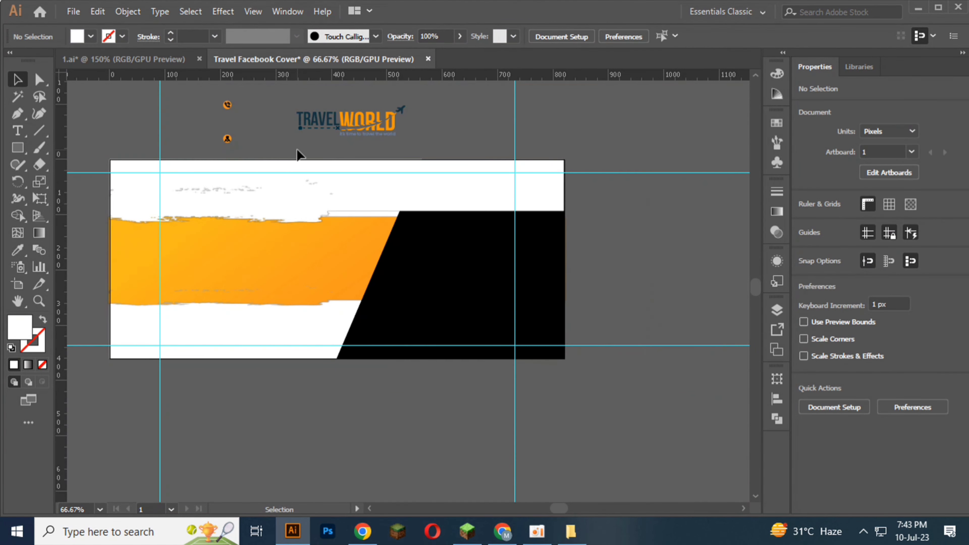
left_click(302, 185)
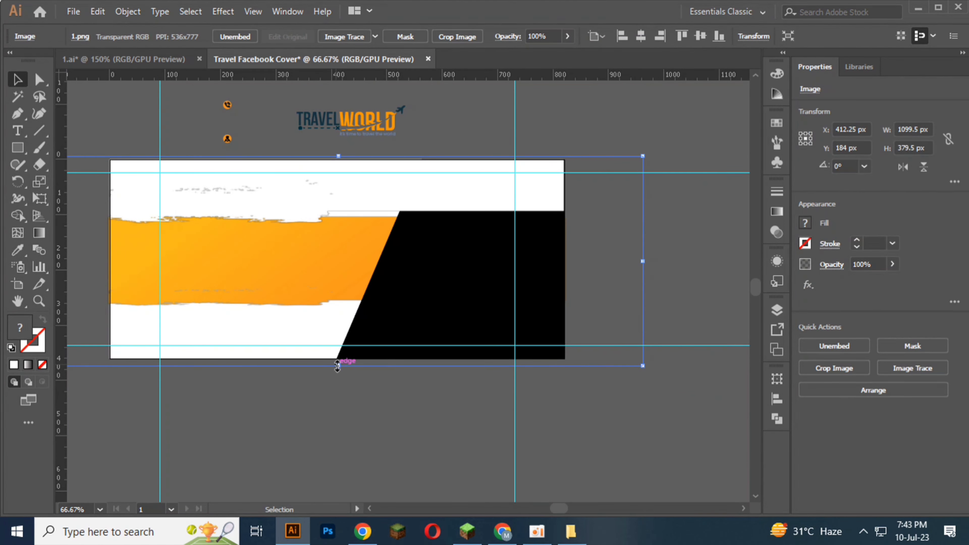
left_click_drag(337, 366, 335, 379)
key("a")
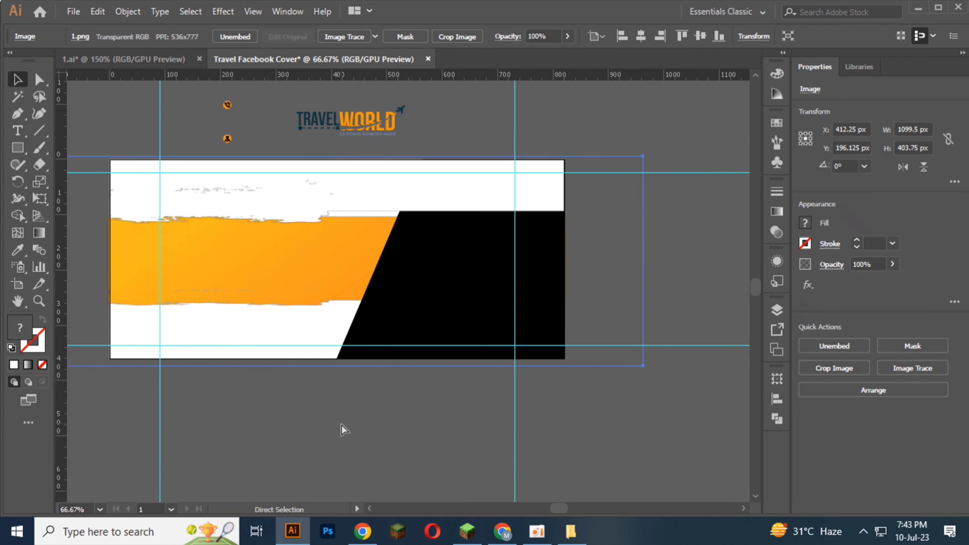
left_click(342, 424)
key("ctrl+alt+2")
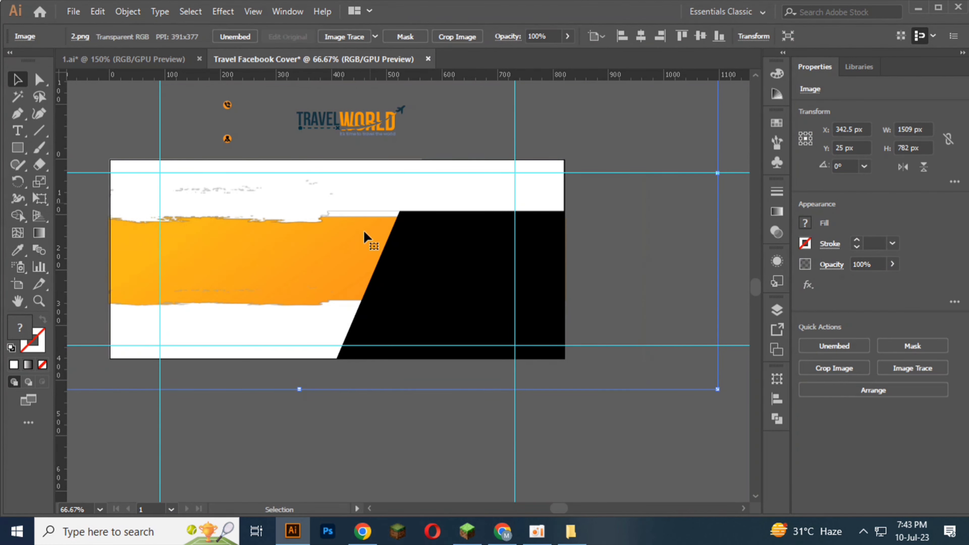
Step: Try moving the white brush image down over the lower part of the cover, and undo the move
left_click(337, 409)
left_click_drag(304, 286, 314, 393)
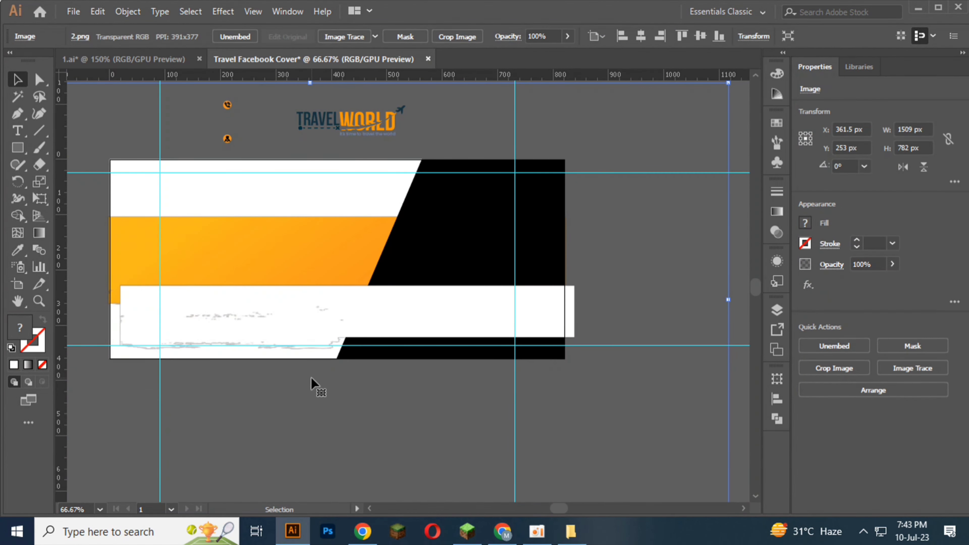
key("ctrl+z")
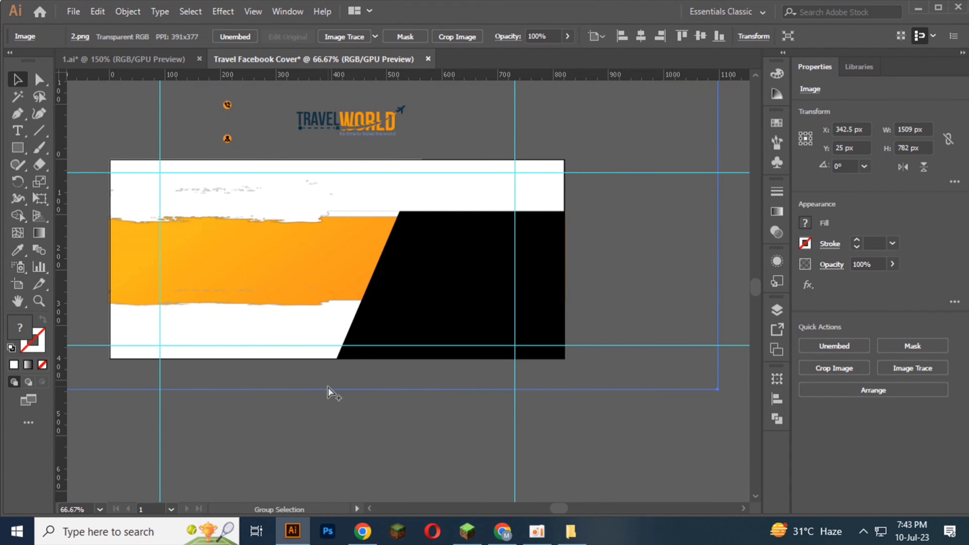
Step: Stretch the upper and lower edges of the white brush image outward to a height of about 851 px
scroll(328, 390, "up", 1)
scroll(289, 396, "up", 2)
left_click_drag(289, 426, 286, 443)
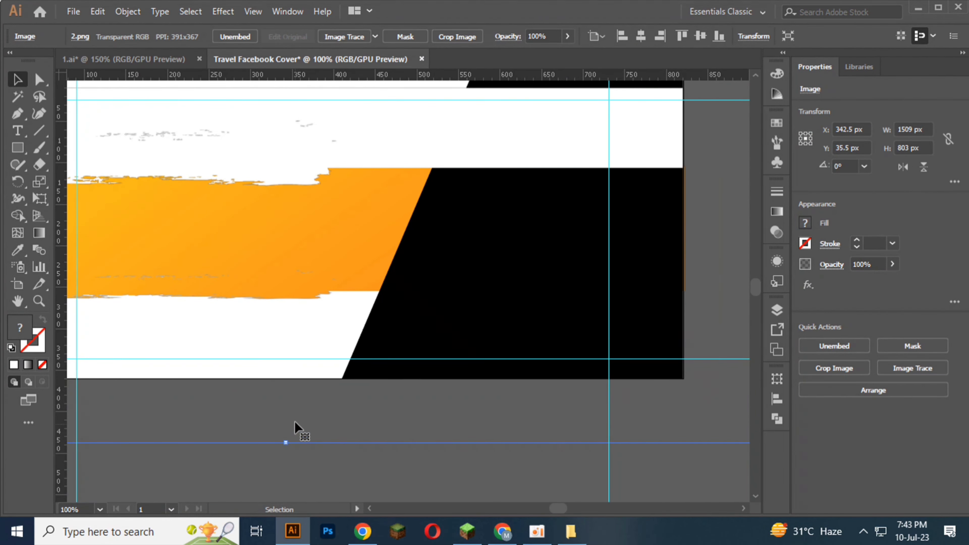
scroll(293, 300, "down", 2)
scroll(297, 202, "up", 8)
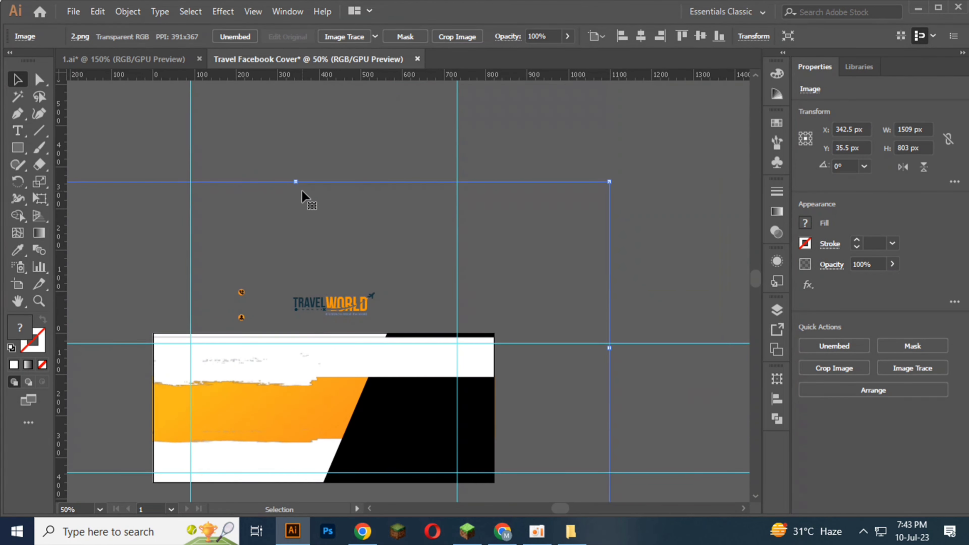
left_click_drag(295, 181, 295, 172)
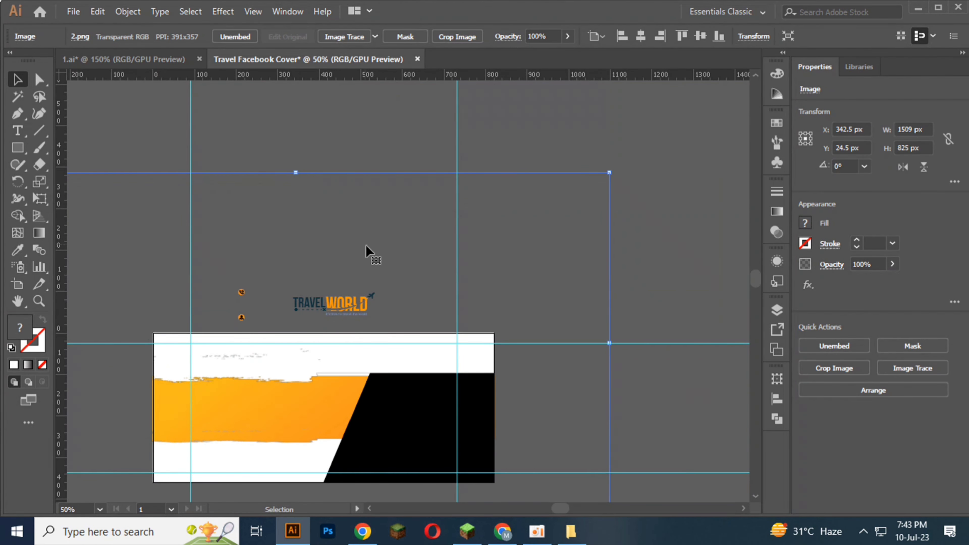
scroll(360, 397, "down", 3)
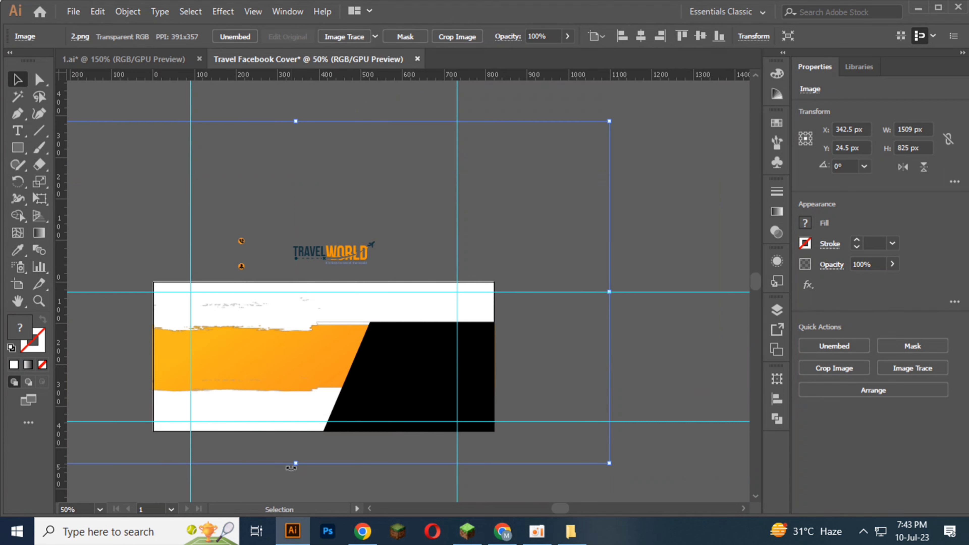
left_click_drag(298, 464, 296, 473)
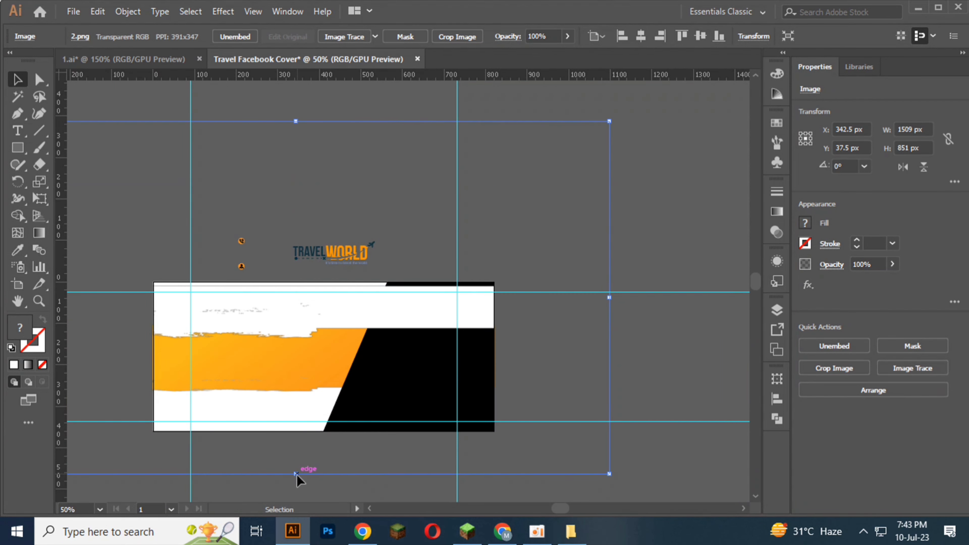
Step: Nudge the white brush image upward to Y 27.5 px so it reaches the artboard's upper edge
key("Up")
key("Up")
key("Up")
key("Up")
key("Up")
key("Up")
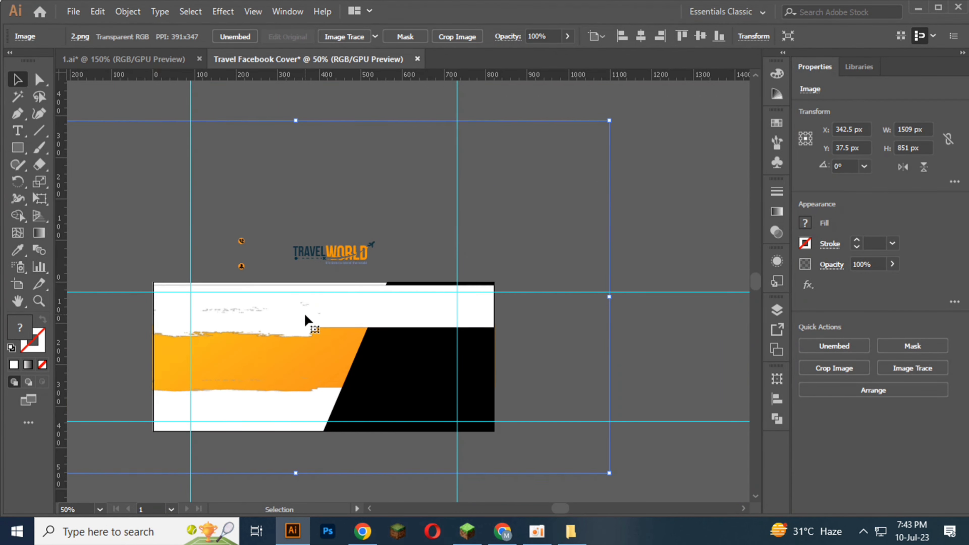
key("Up")
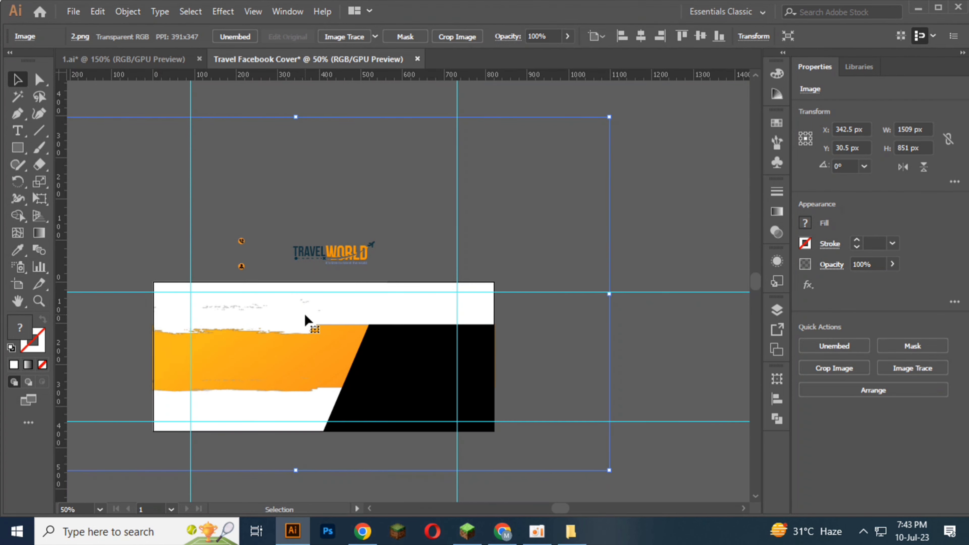
key("Up")
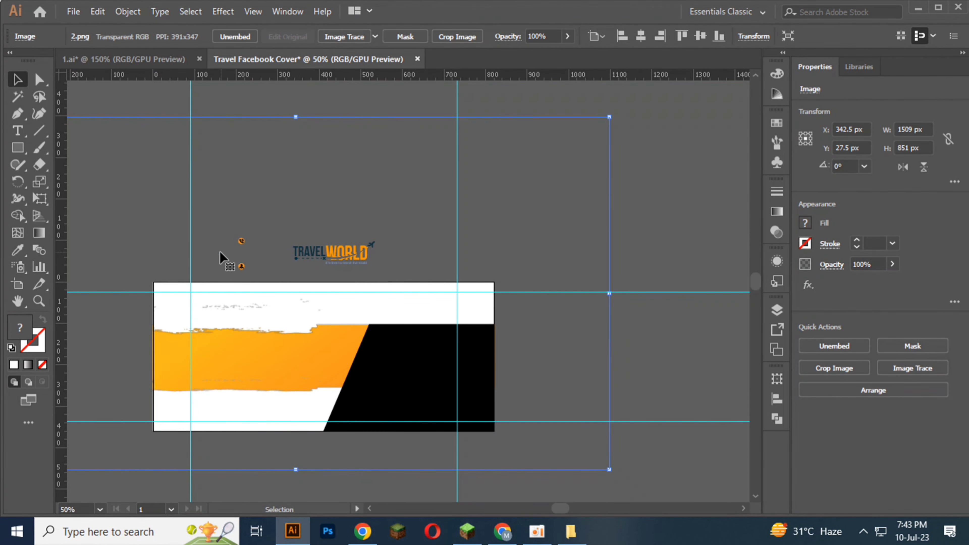
Step: Stretch the white brush image slightly at its lower and upper edges to a height of about 877 px
scroll(374, 341, "up", 5)
scroll(367, 329, "down", 4)
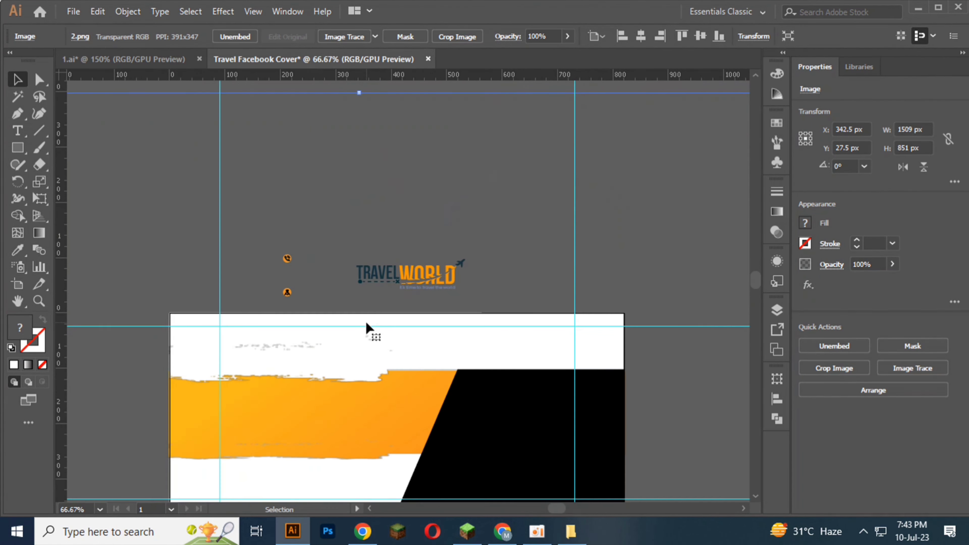
scroll(433, 225, "up", 8)
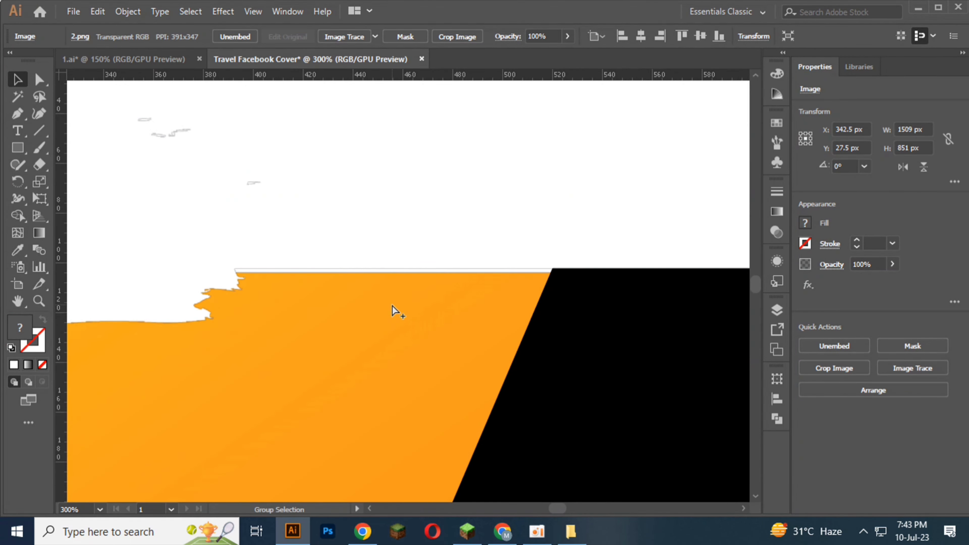
scroll(389, 311, "down", 10)
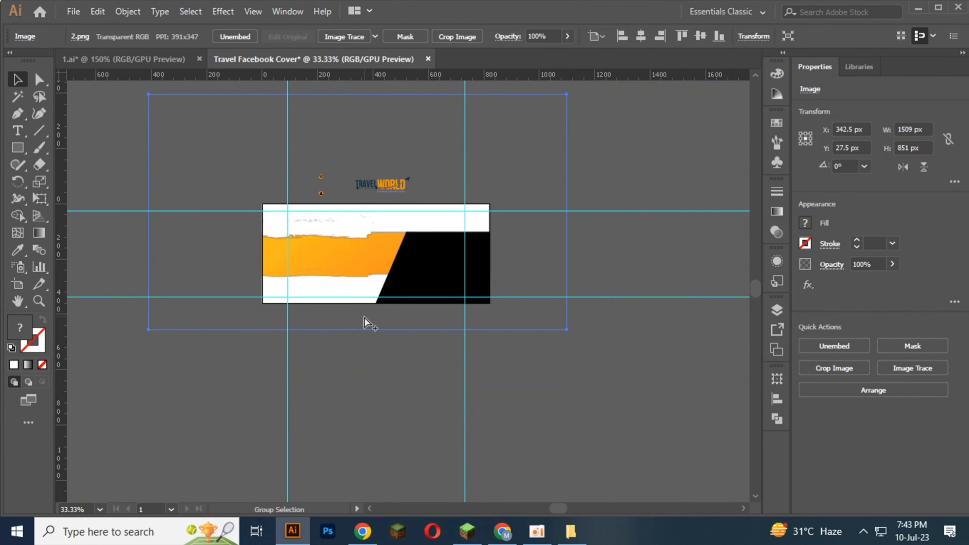
scroll(368, 325, "up", 6)
scroll(342, 377, "up", 2)
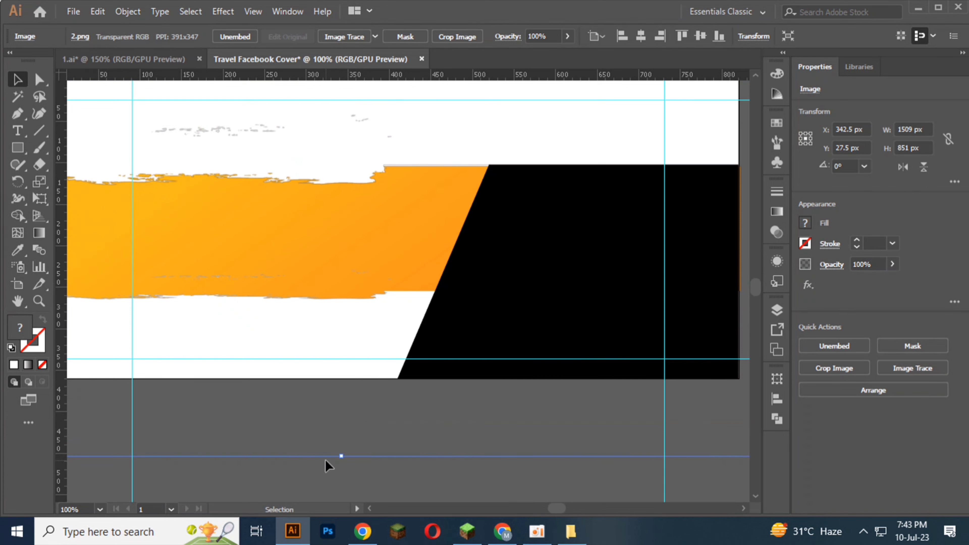
left_click_drag(343, 457, 345, 459)
scroll(349, 443, "up", 6)
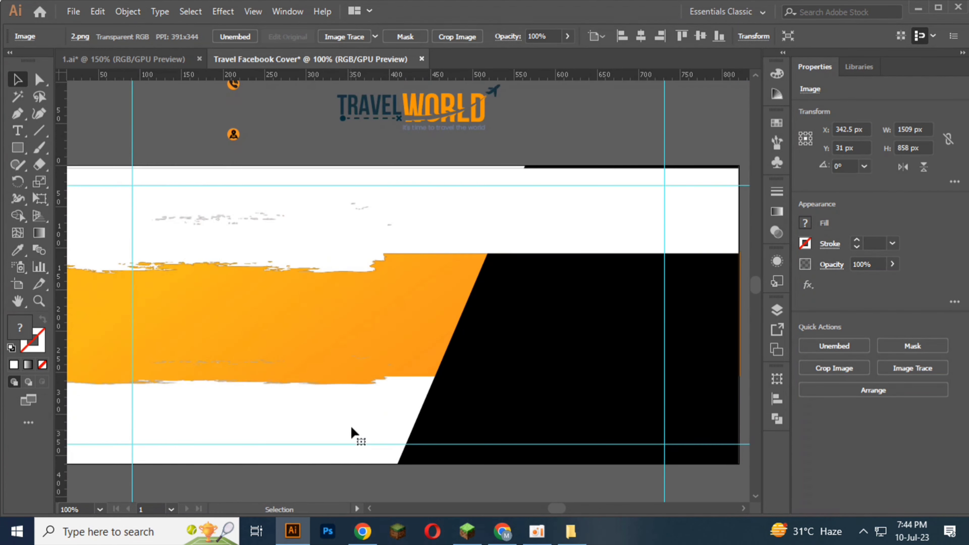
scroll(321, 263, "down", 3)
scroll(336, 199, "up", 6)
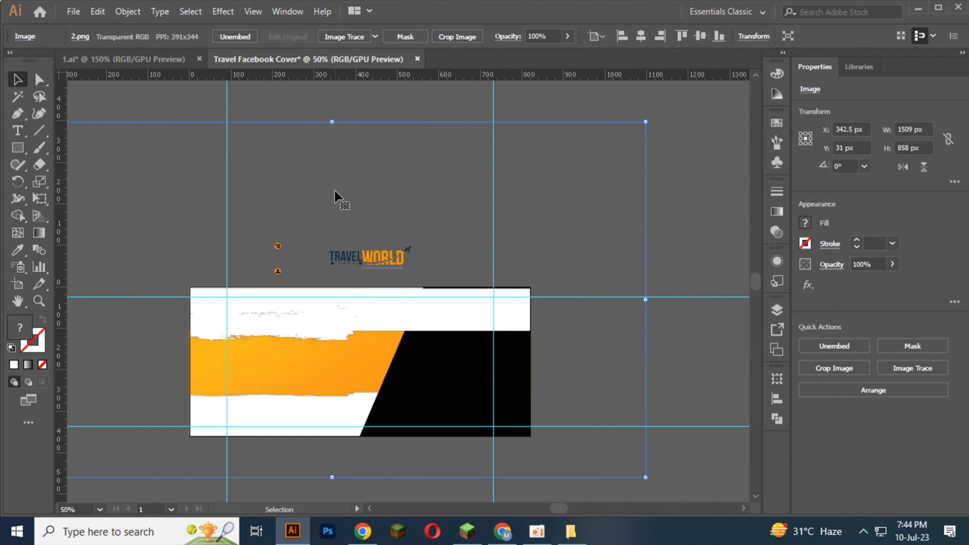
left_click_drag(330, 156, 330, 149)
Step: Move the white brush image down to Y 27.5 px, keeping X at 342.5 px, and clear the selection
scroll(348, 342, "down", 2)
scroll(350, 347, "up", 2)
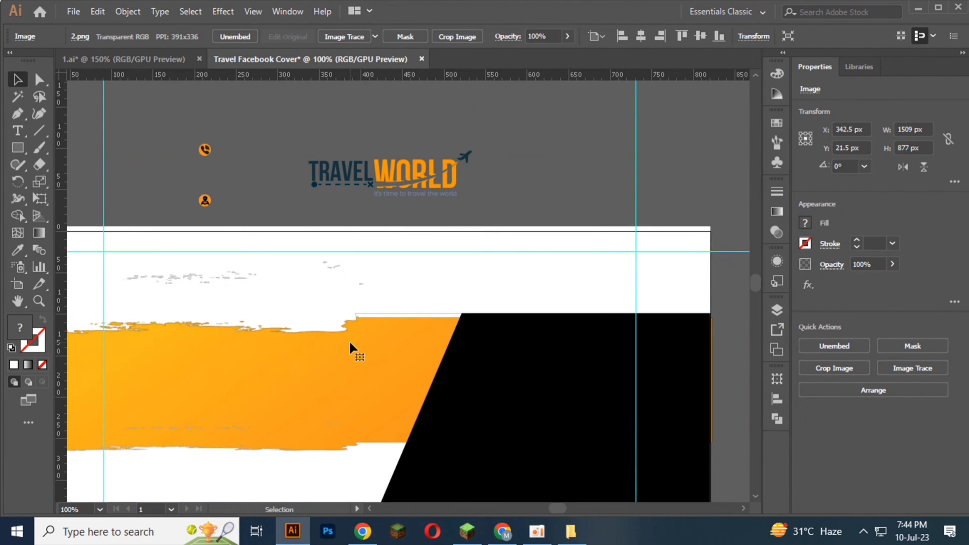
left_click_drag(349, 340, 351, 341)
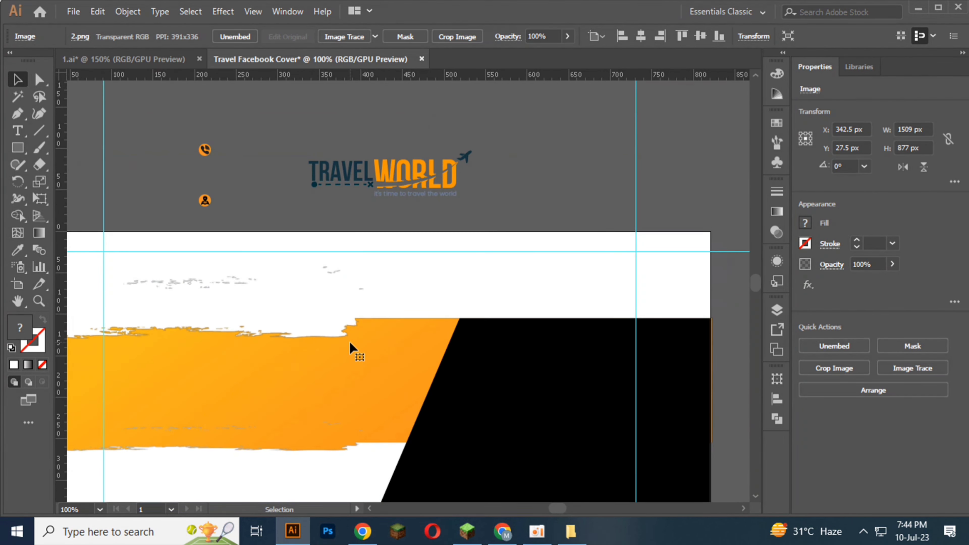
scroll(507, 218, "down", 2)
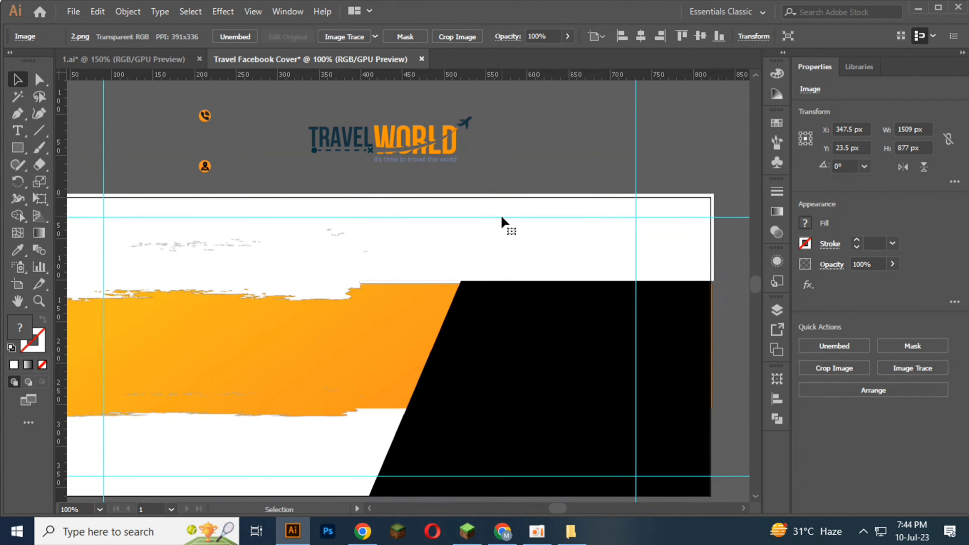
key("ctrl+z")
scroll(397, 312, "down", 1)
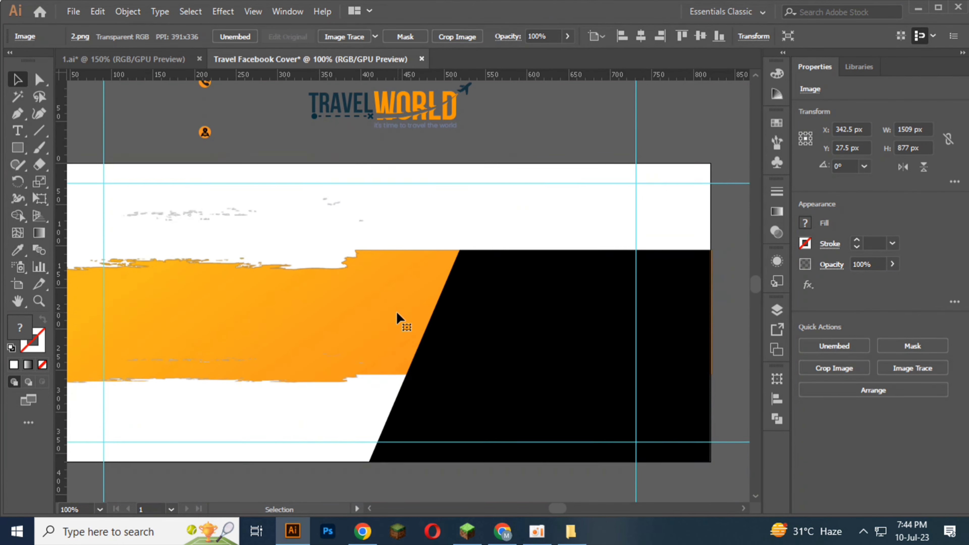
scroll(397, 312, "down", 2)
left_click(368, 468)
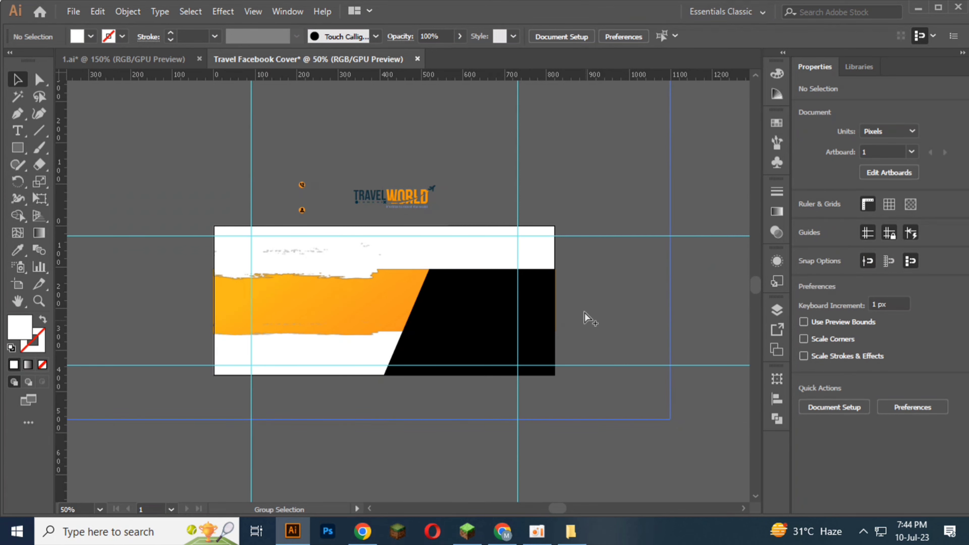
scroll(584, 313, "up", 5)
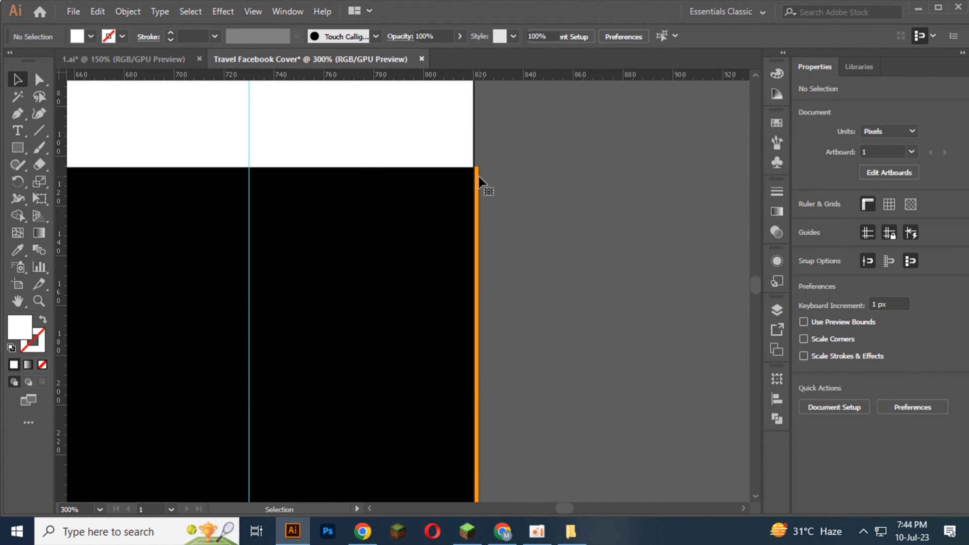
left_click(481, 186)
scroll(480, 186, "down", 4)
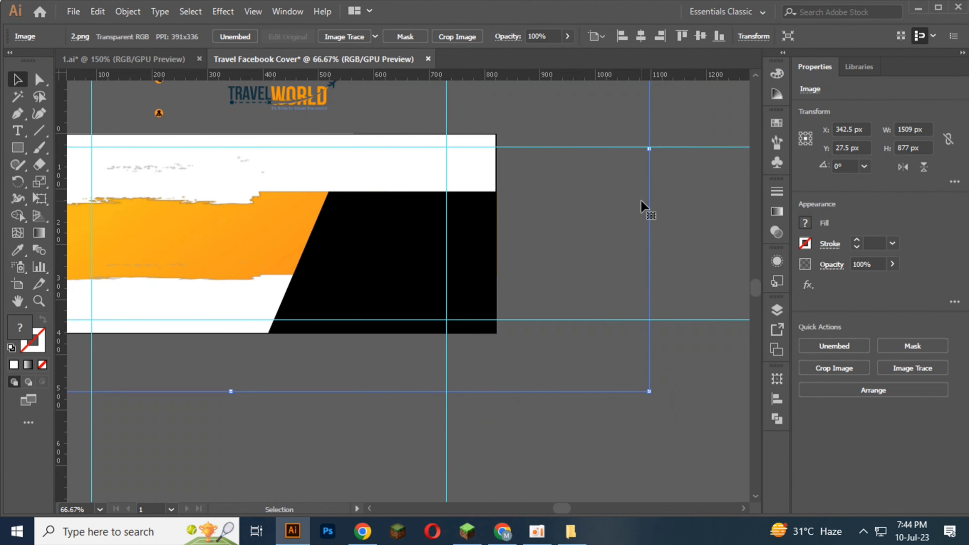
scroll(641, 208, "down", 1)
left_click(289, 448)
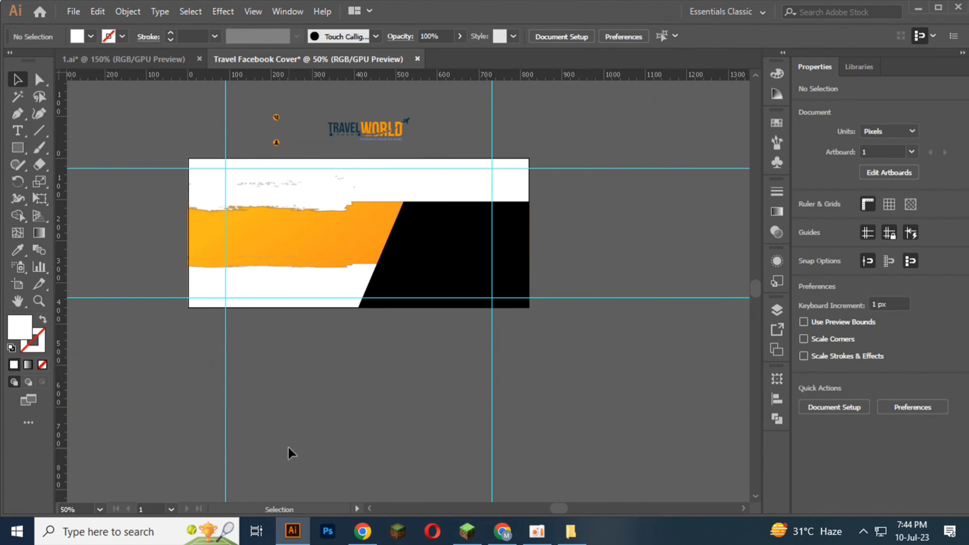
Step: Lock the orange brush image, bring the slanted black shape in front of the brush images and clear the selection
left_click(305, 272)
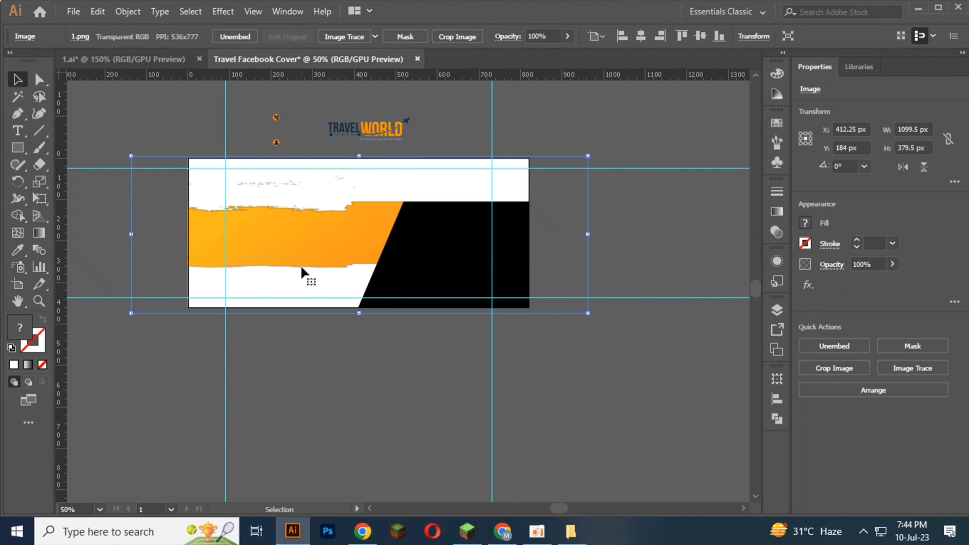
key("ctrl+2")
left_click(424, 275)
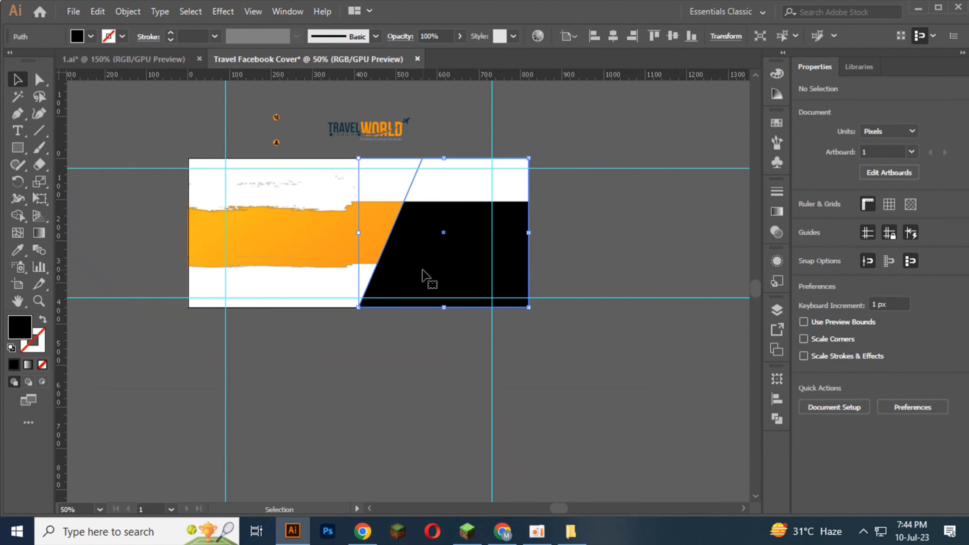
right_click(423, 276)
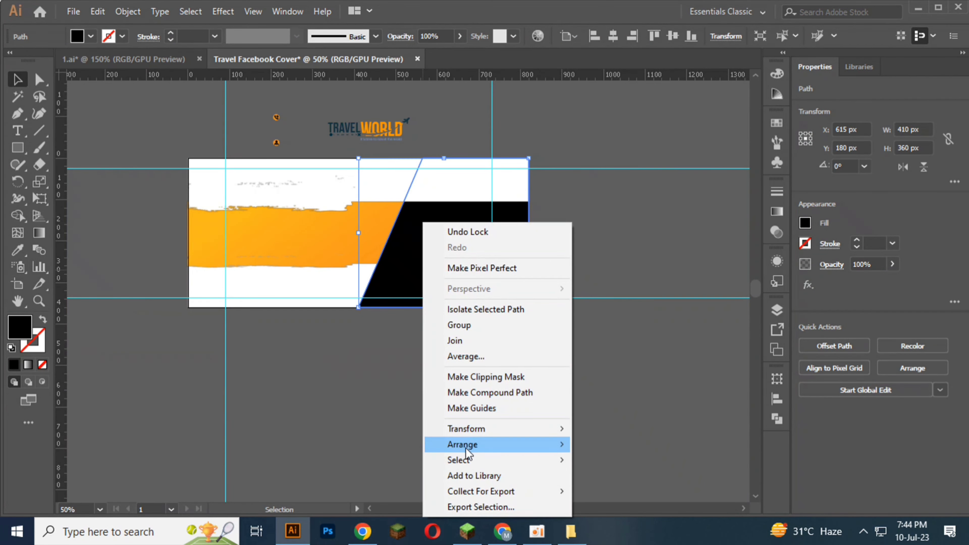
mouse_move(477, 439)
left_click(674, 457)
left_click(439, 331)
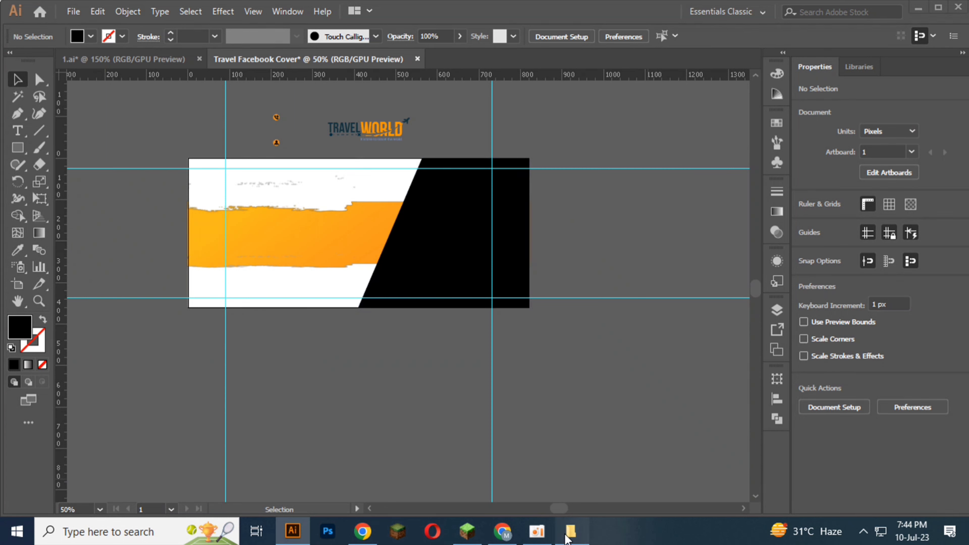
Step: Switch to File Explorer, place the orange van photo from folder 2 into the Travel Facebook Cover document and embed it
left_click(582, 528)
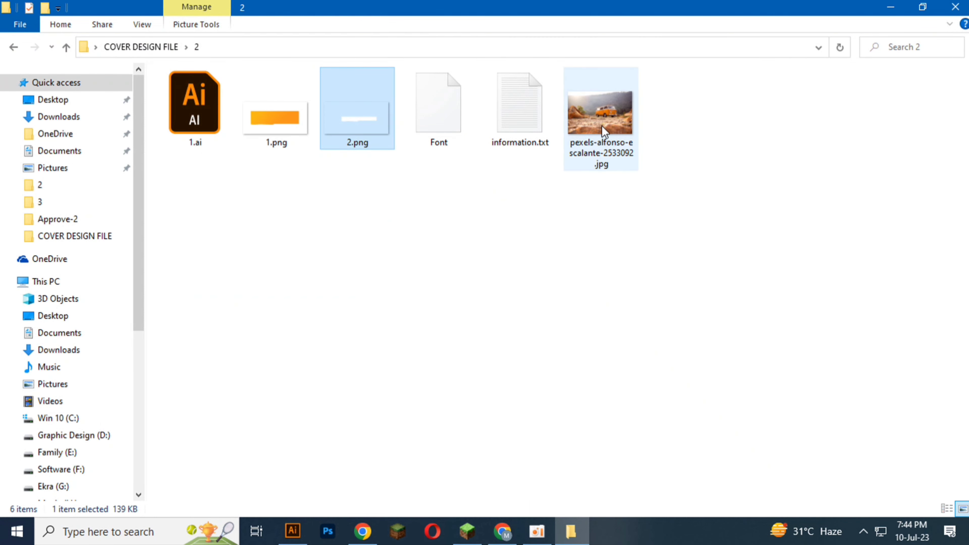
left_click_drag(610, 123, 293, 419)
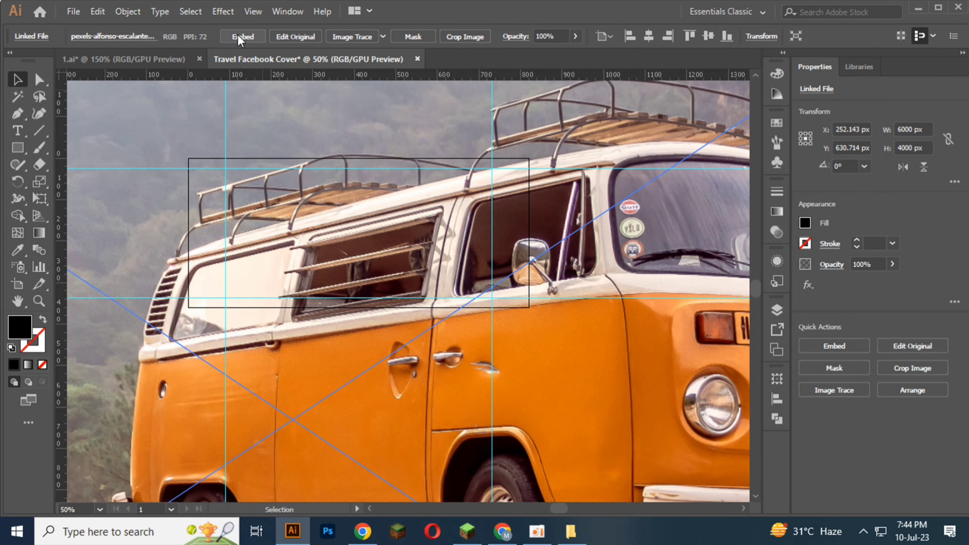
left_click(238, 37)
Step: Scale the van photo down proportionally to about 1406 px by 937 px and place it beside the artboard's right edge
scroll(268, 81, "down", 4)
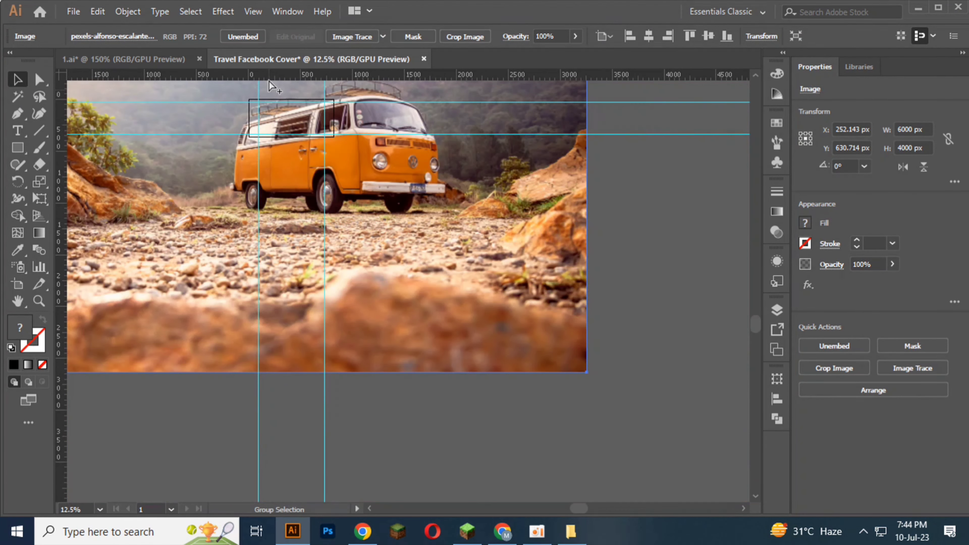
scroll(306, 162, "down", 2)
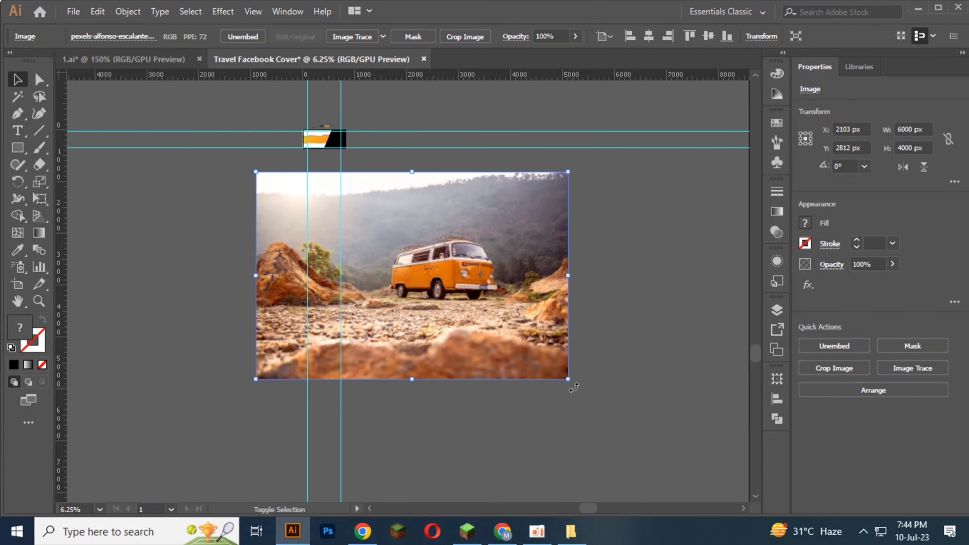
left_click_drag(568, 379, 329, 268)
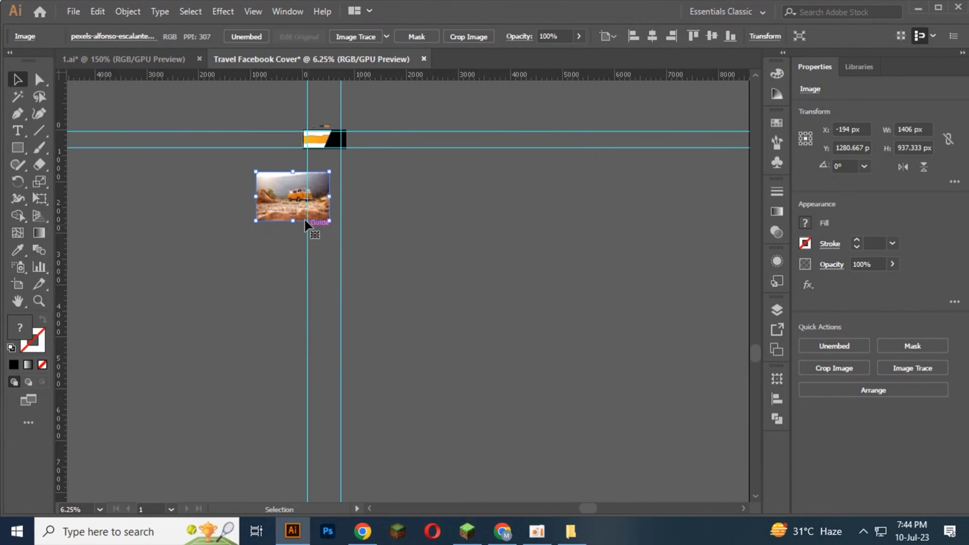
left_click_drag(304, 220, 413, 163)
Step: Shrink the van photo further and move the slanted black shape from the cover onto the photo around the van
scroll(397, 138, "up", 3)
scroll(393, 134, "up", 2)
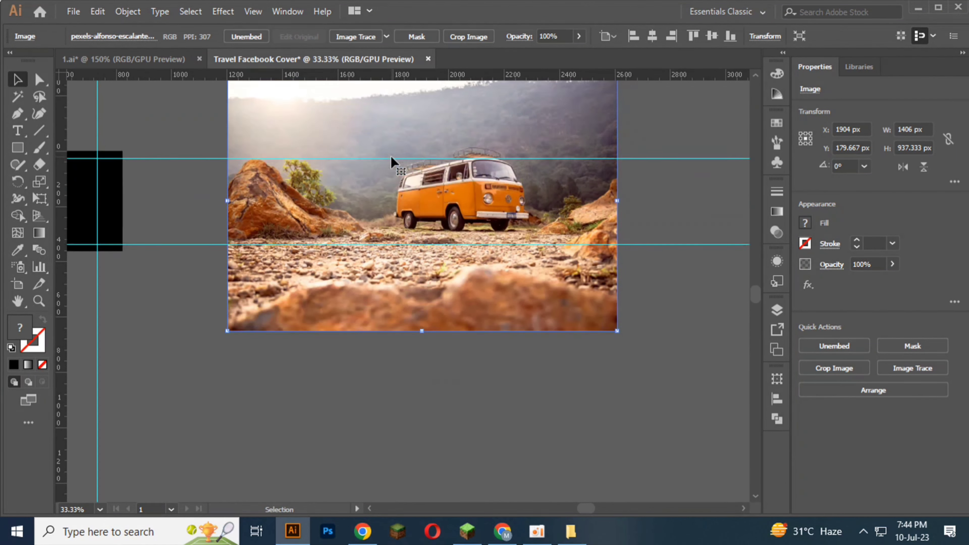
left_click_drag(225, 107, 363, 195)
left_click_drag(473, 273, 375, 234)
left_click_drag(122, 244, 452, 247)
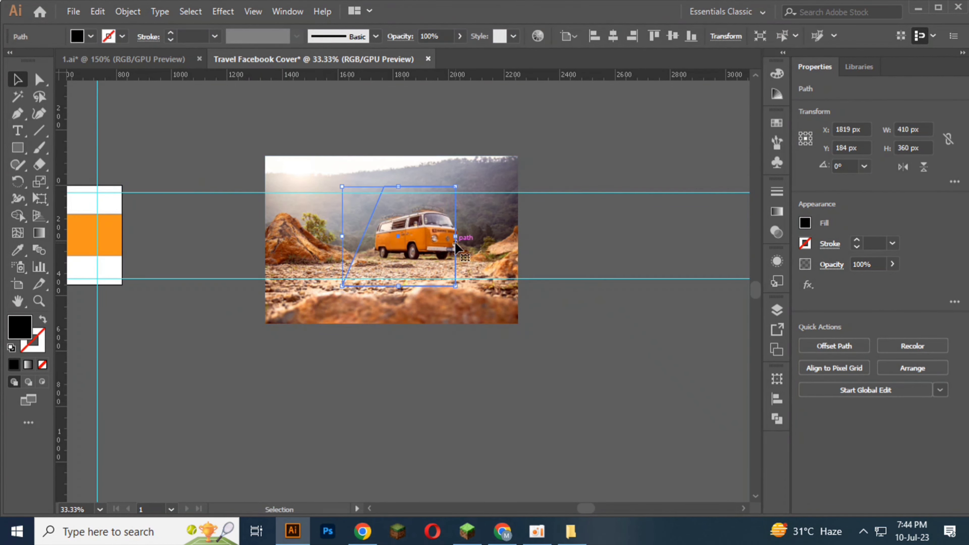
Step: Bring the slanted black shape in front of the van photo and clear the selection
right_click(403, 261)
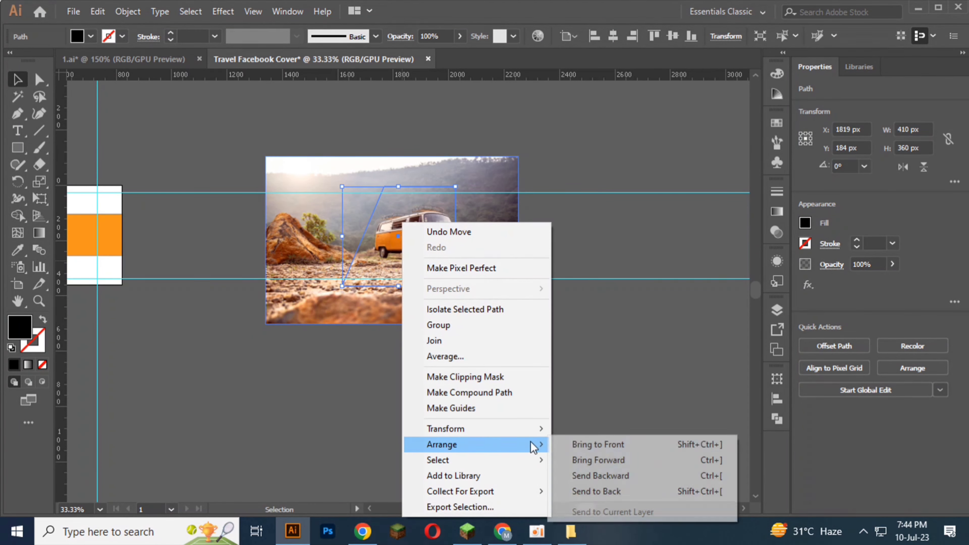
left_click(580, 444)
left_click(255, 229)
Step: Scale the van photo down to 582 px by 388 px and position it and the slanted black shape so the shape covers the van
left_click(277, 162)
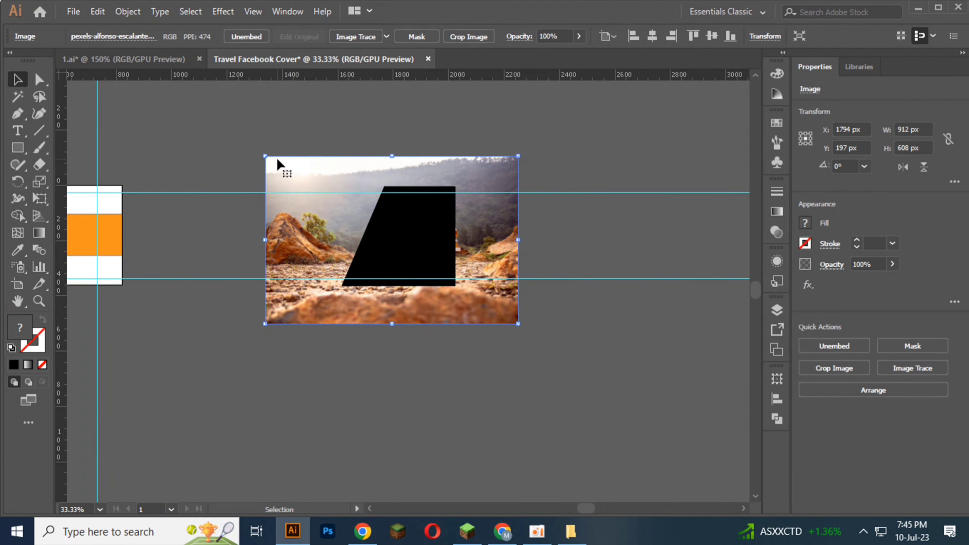
left_click_drag(266, 156, 353, 231)
scroll(482, 328, "up", 2)
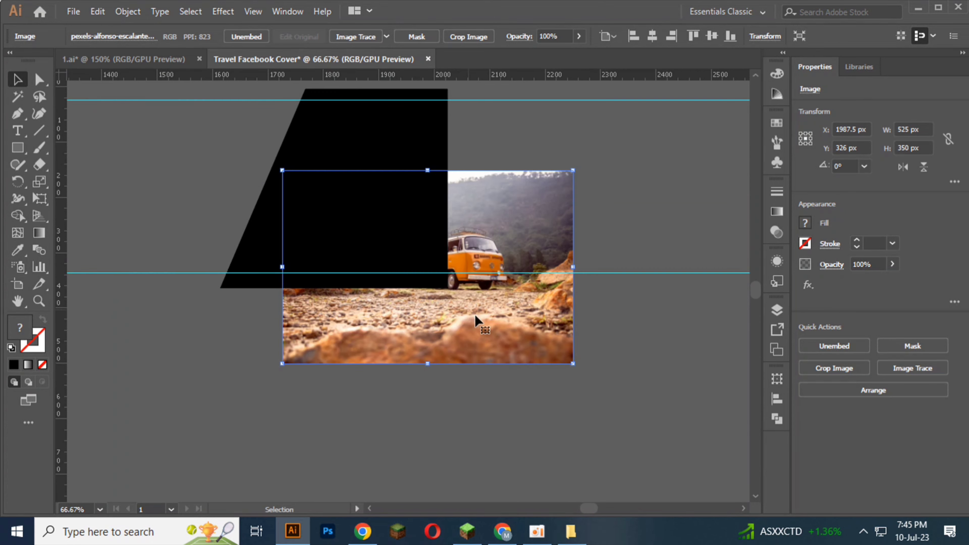
left_click_drag(485, 331, 411, 260)
scroll(475, 359, "up", 3)
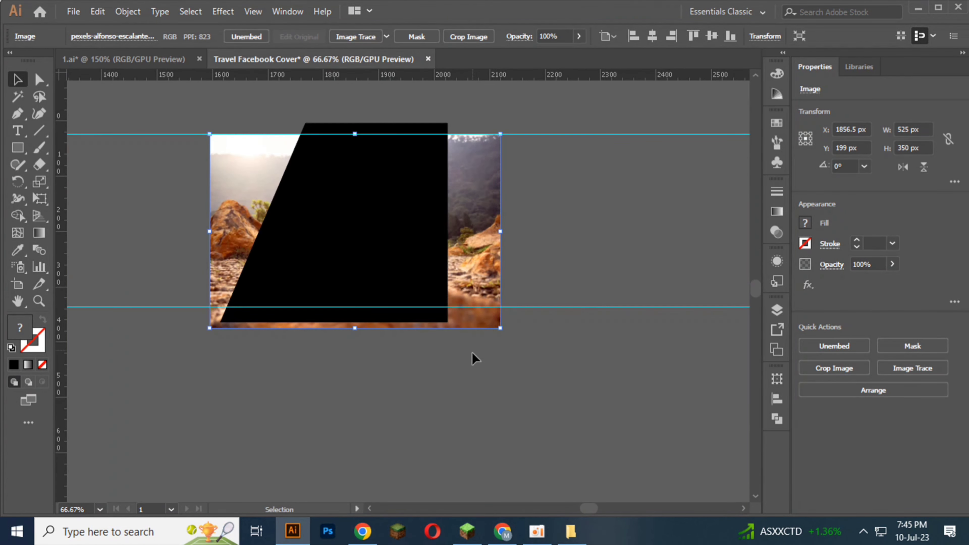
left_click_drag(498, 152, 531, 115)
left_click_drag(355, 252, 392, 255)
Step: Select the van photo together with the slanted black shape and make a clipping mask
left_click(437, 397)
left_click_drag(442, 340, 374, 272)
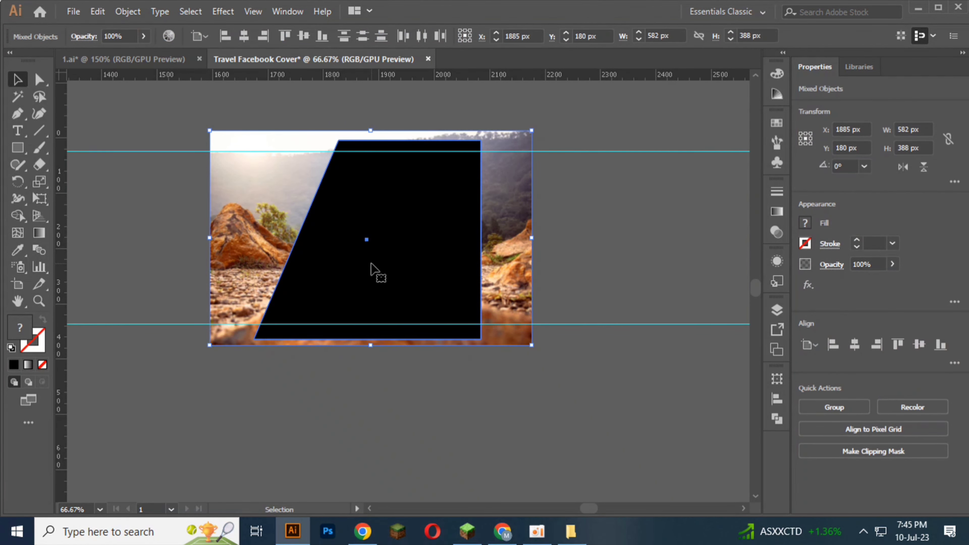
right_click(378, 277)
left_click(414, 366)
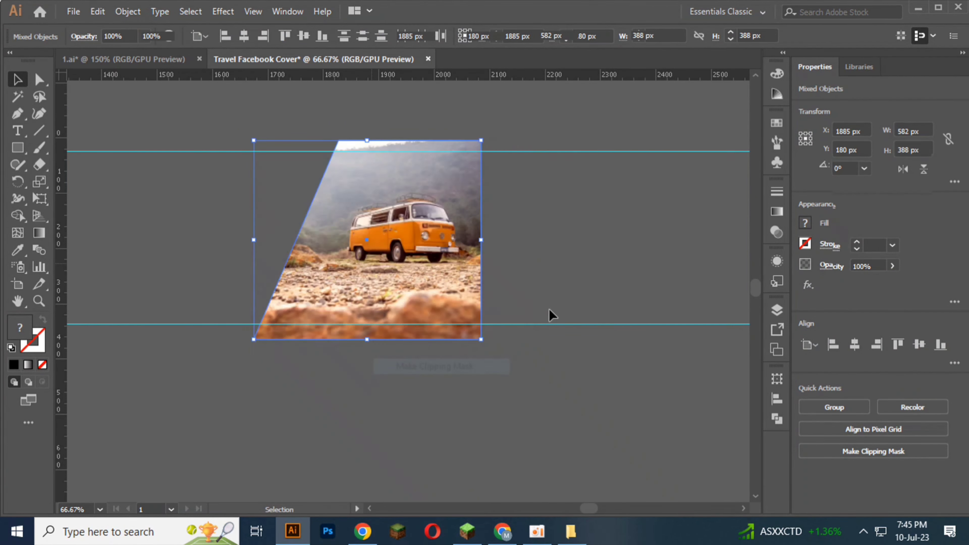
Step: Move the clipped van photo onto the cover, align it to the artboard's right edge and clear the selection
scroll(554, 303, "down", 3)
left_click_drag(433, 362, 470, 394)
left_click_drag(533, 318, 266, 299)
scroll(303, 280, "up", 5)
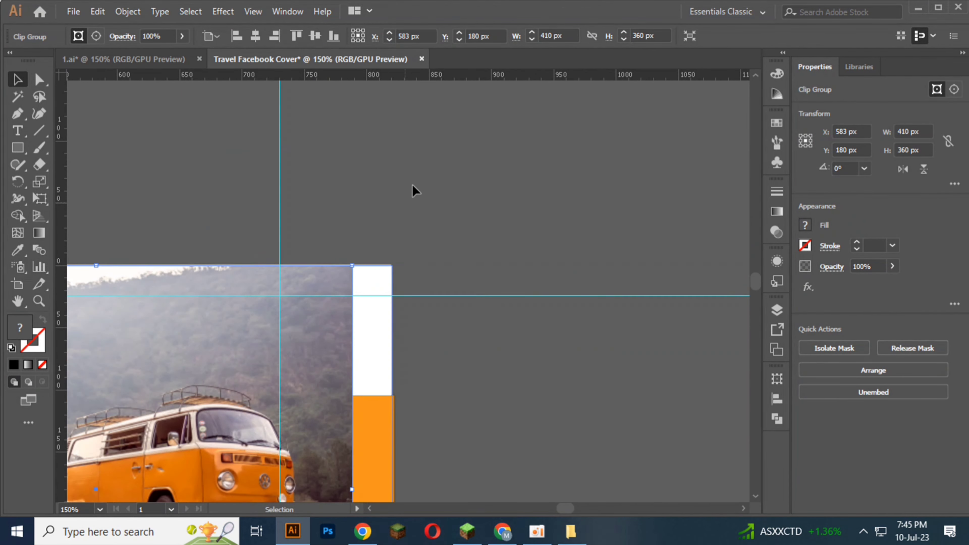
left_click(275, 36)
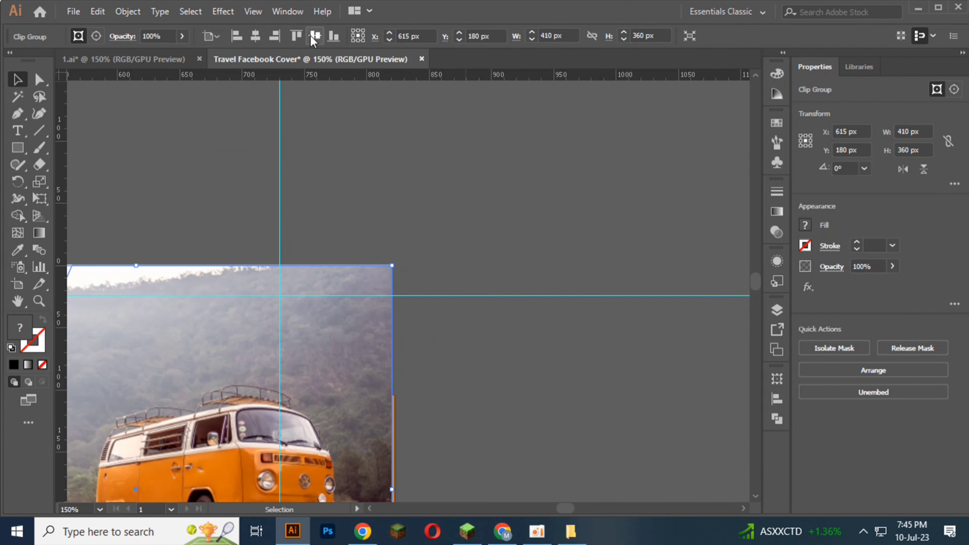
left_click(466, 145)
scroll(466, 146, "down", 2)
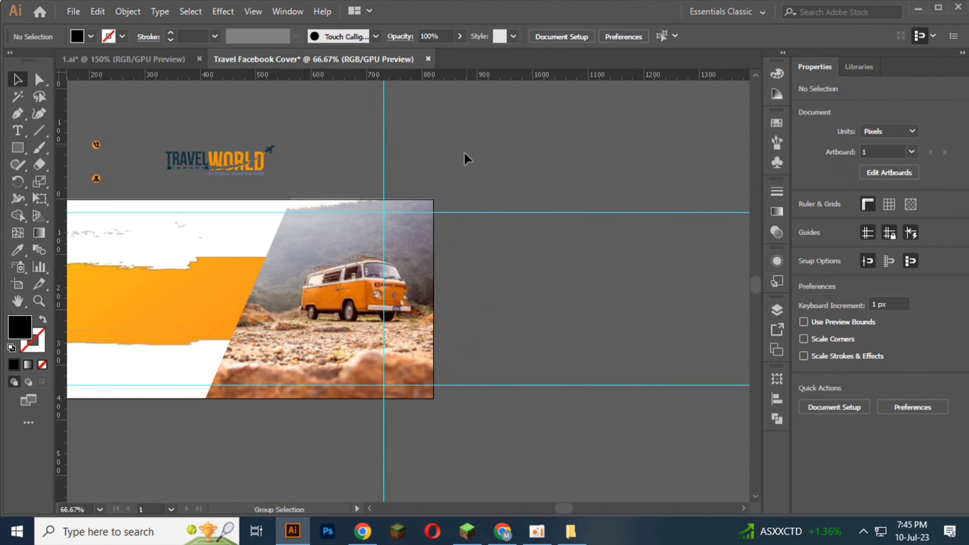
key("c")
left_click_drag(336, 454, 460, 422)
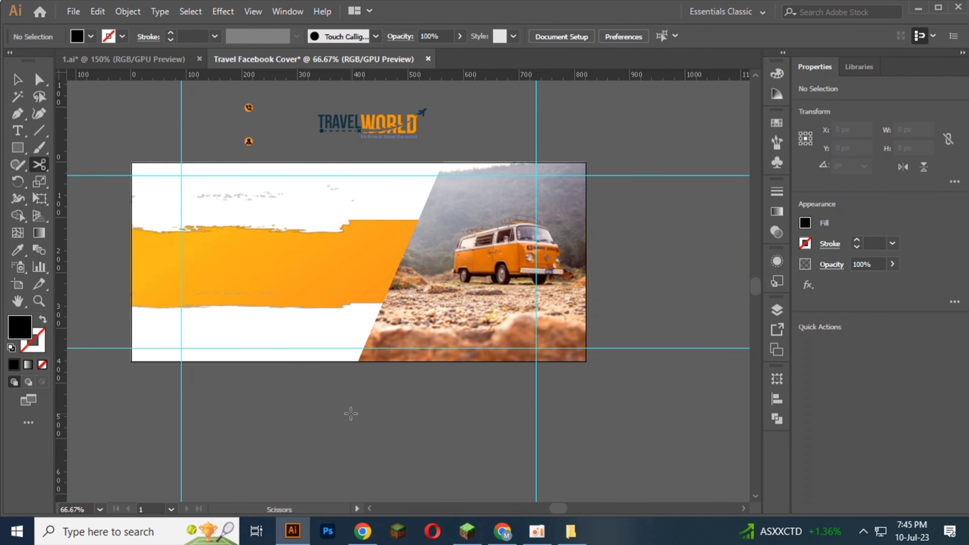
scroll(305, 344, "up", 1)
left_click(17, 79)
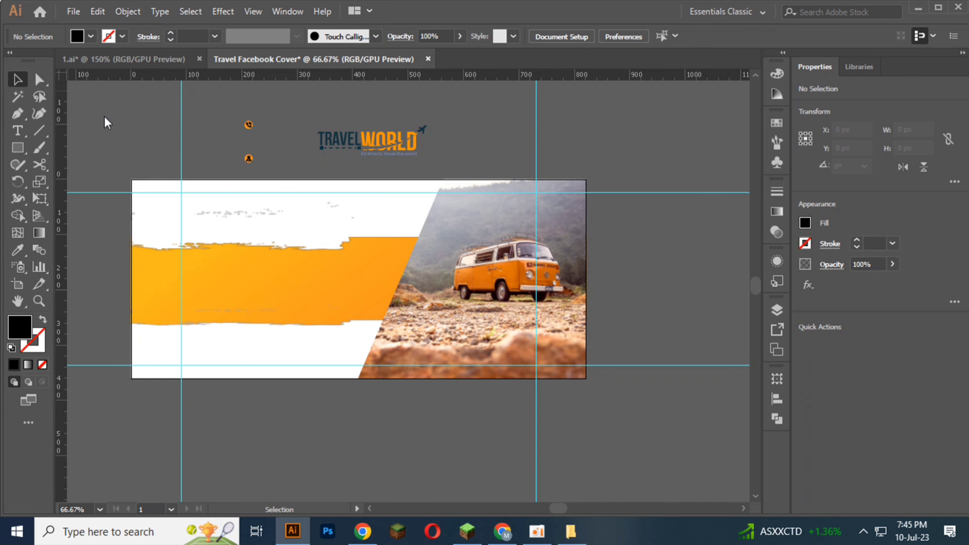
Step: Move the Travel World logo into the cover's upper-left area and bring it to the front
left_click_drag(449, 156, 211, 206)
scroll(211, 206, "up", 5)
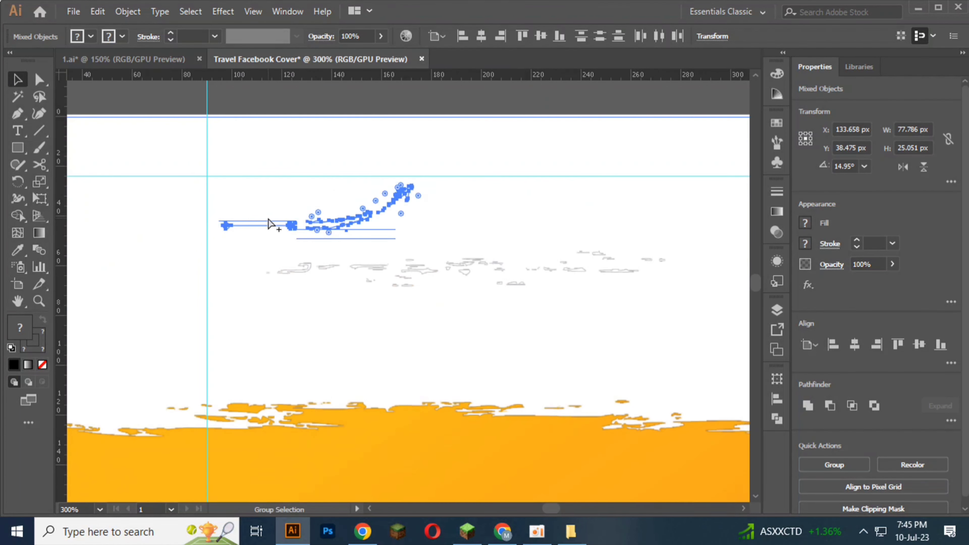
right_click(271, 220)
mouse_move(313, 356)
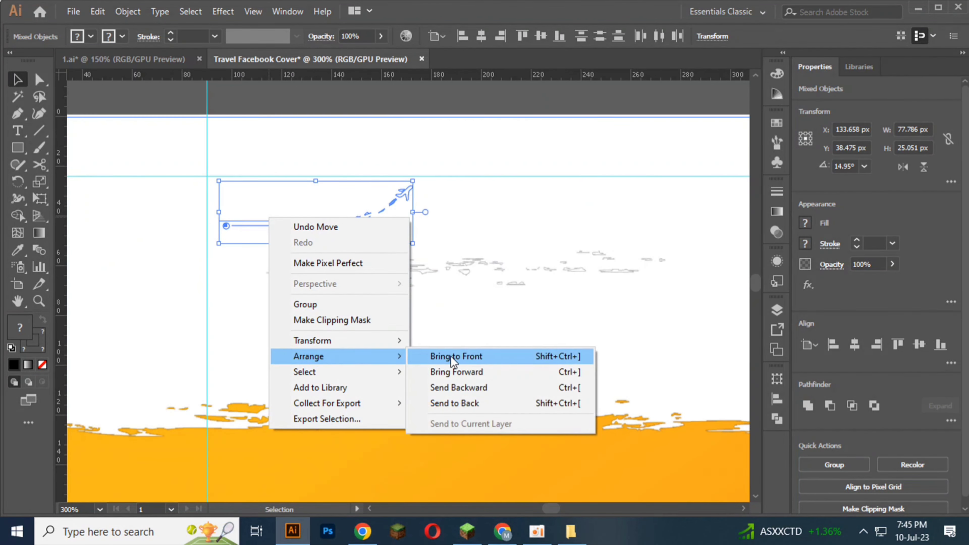
left_click(461, 356)
Step: Nudge the logo up and left so its left edge meets the left margin guide, and clear the selection
scroll(404, 318, "up", 2)
key("Up")
key("Up")
key("Up")
key("Up")
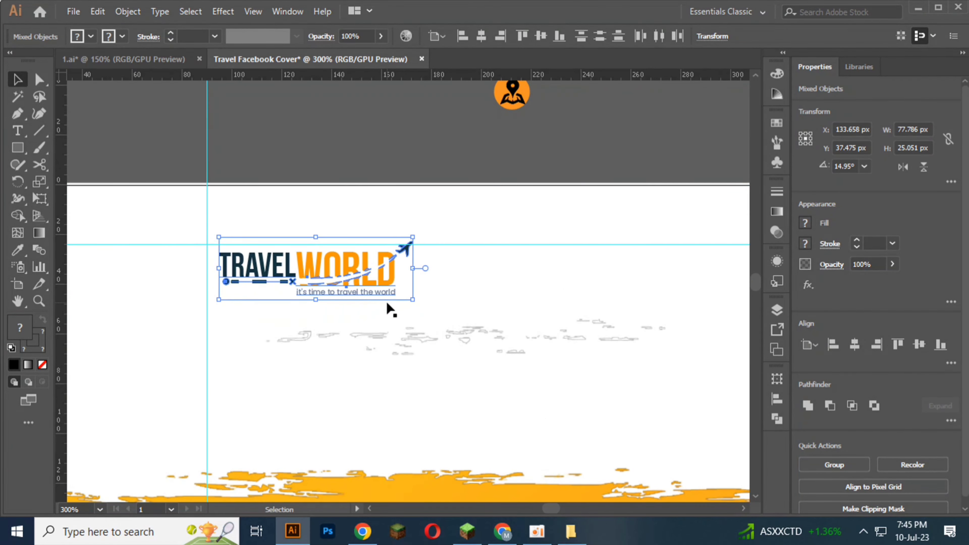
key("Left")
key("Left")
key("Left")
key("Up")
key("Up")
key("Left")
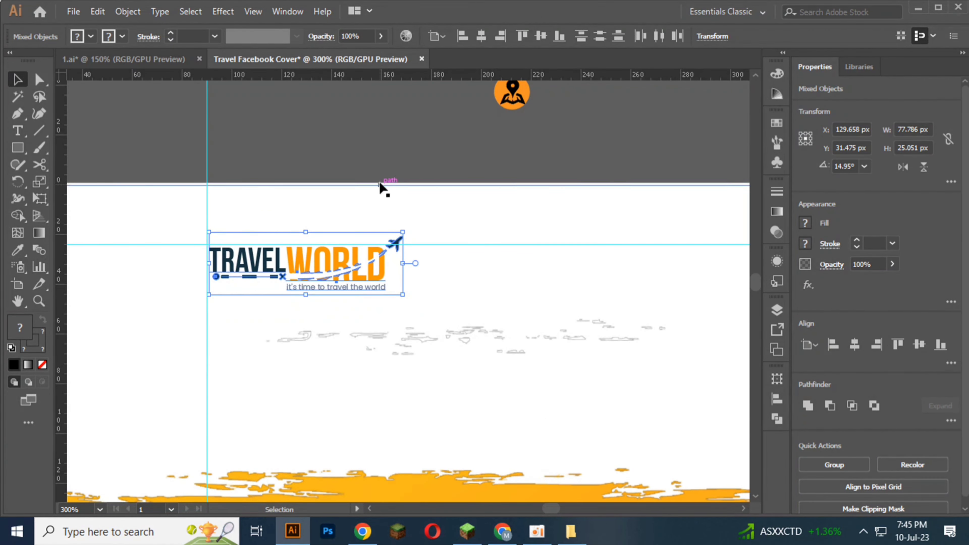
left_click(361, 168)
Step: Add the text "It's TIME" in the empty area above the artboard
scroll(365, 293, "down", 3)
scroll(316, 325, "down", 2)
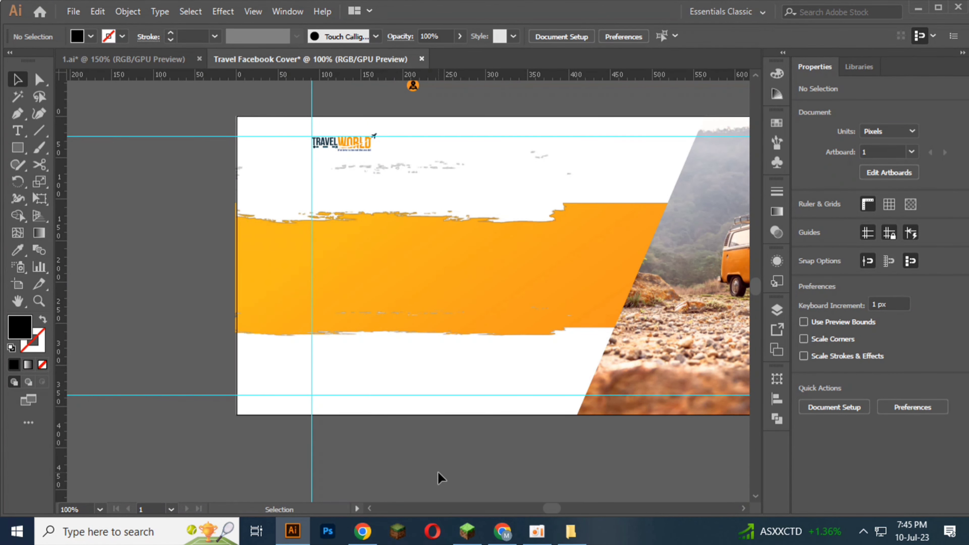
scroll(440, 477, "up", 2)
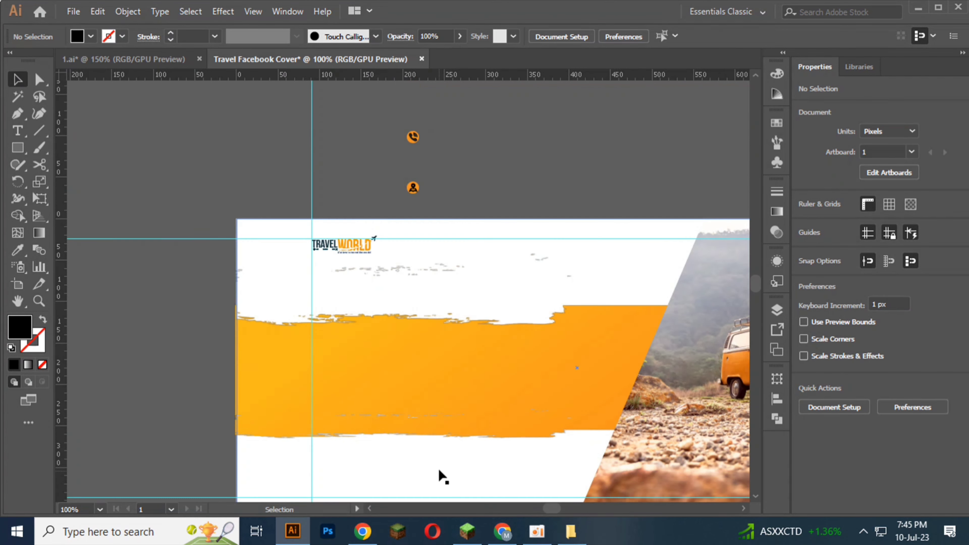
left_click(18, 131)
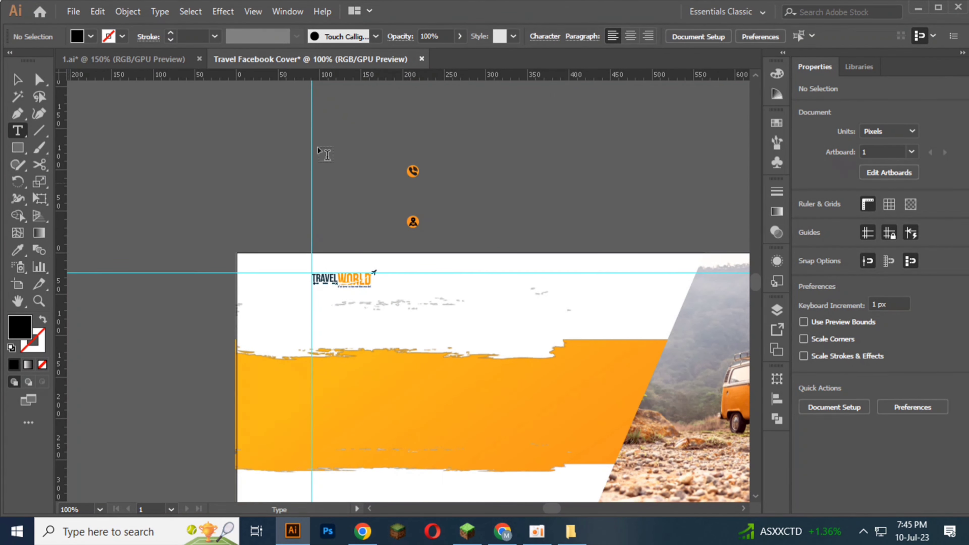
left_click(482, 156)
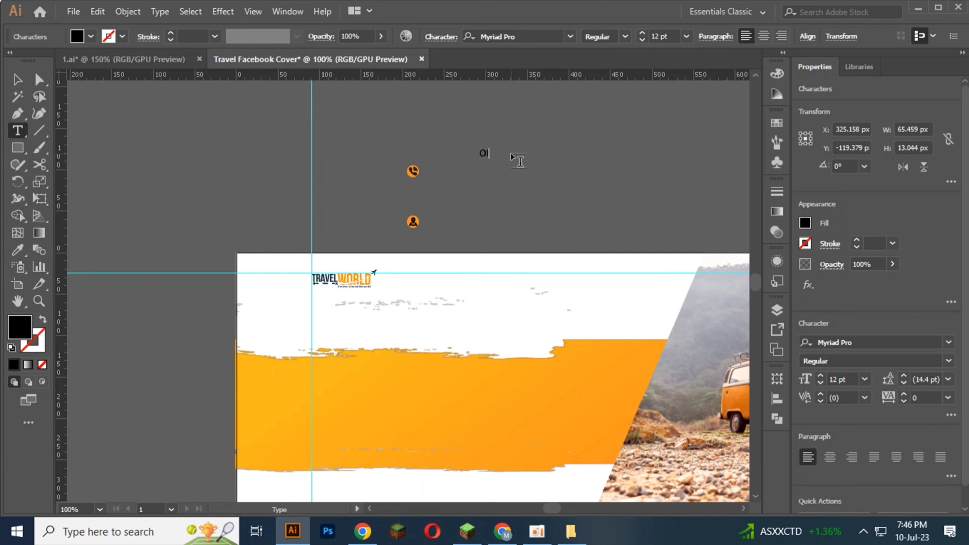
key("BackSpace")
type("MW")
key("Escape")
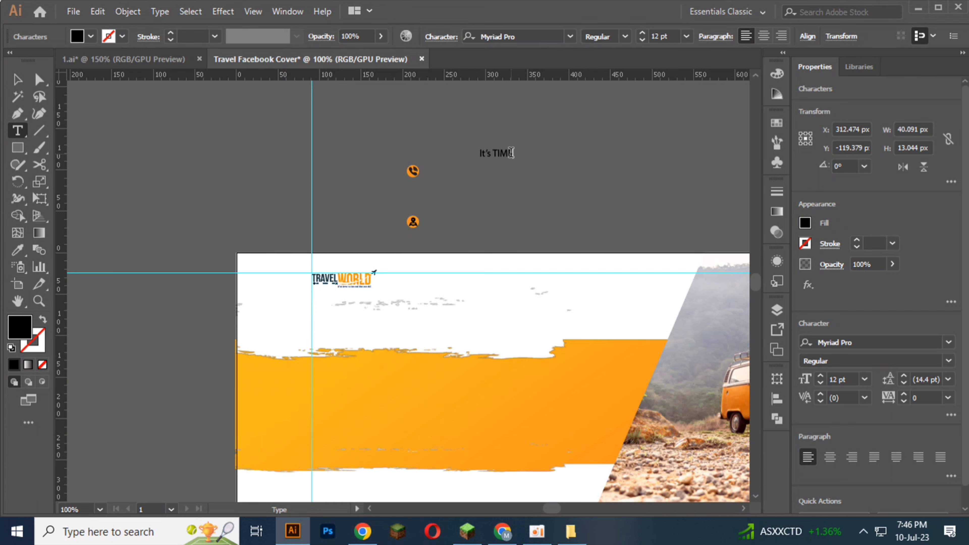
left_click(18, 80)
Step: Move the "It's TIME" text onto the orange brush area and fill it with white
scroll(193, 152, "down", 2)
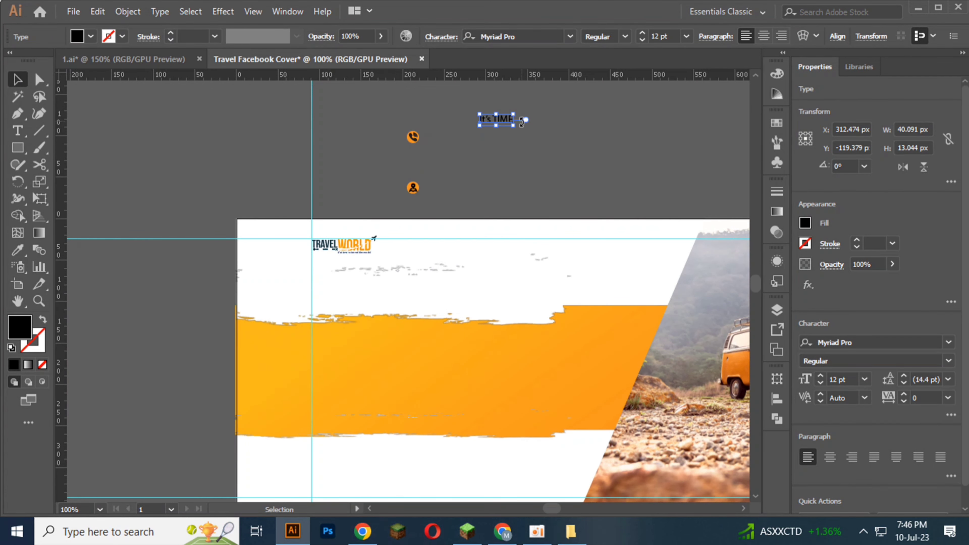
left_click_drag(514, 124, 367, 351)
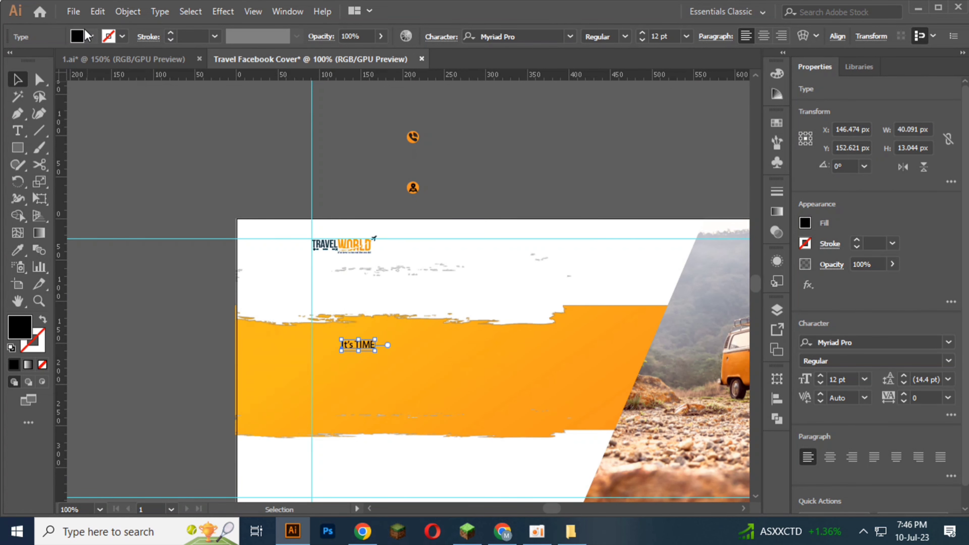
left_click(91, 36)
left_click(30, 61)
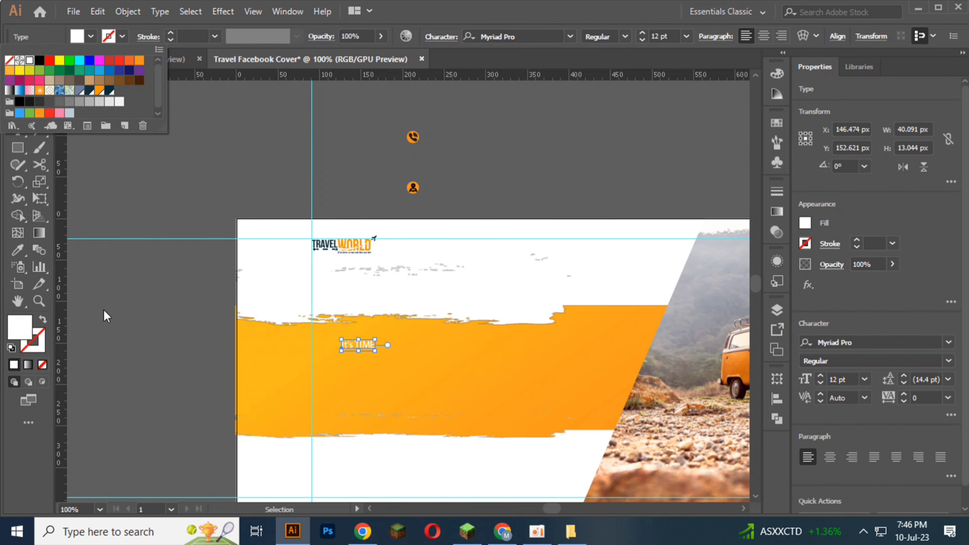
left_click(103, 311)
left_click(107, 313)
scroll(108, 314, "down", 3)
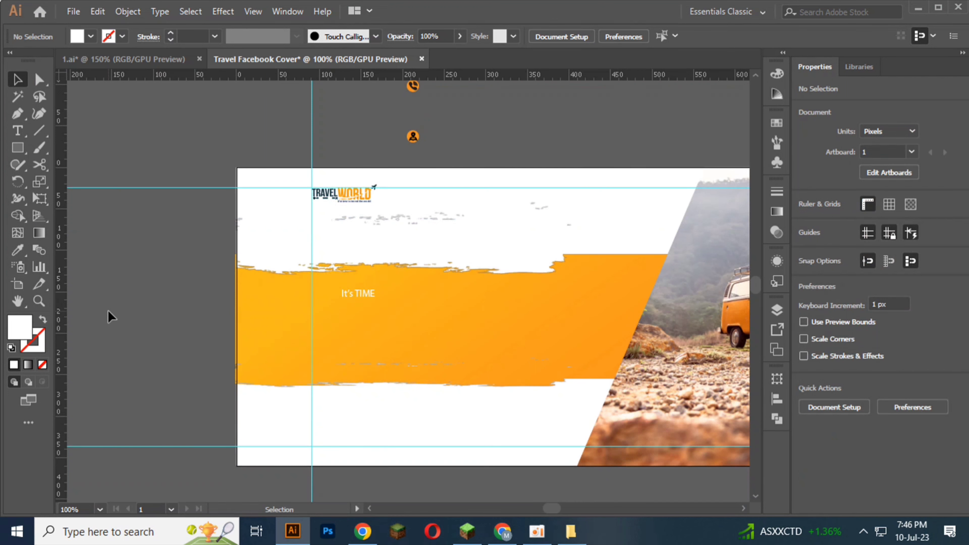
Step: Duplicate the "It's TIME" text directly below and change the copy to "Travelling"
scroll(342, 287, "up", 2)
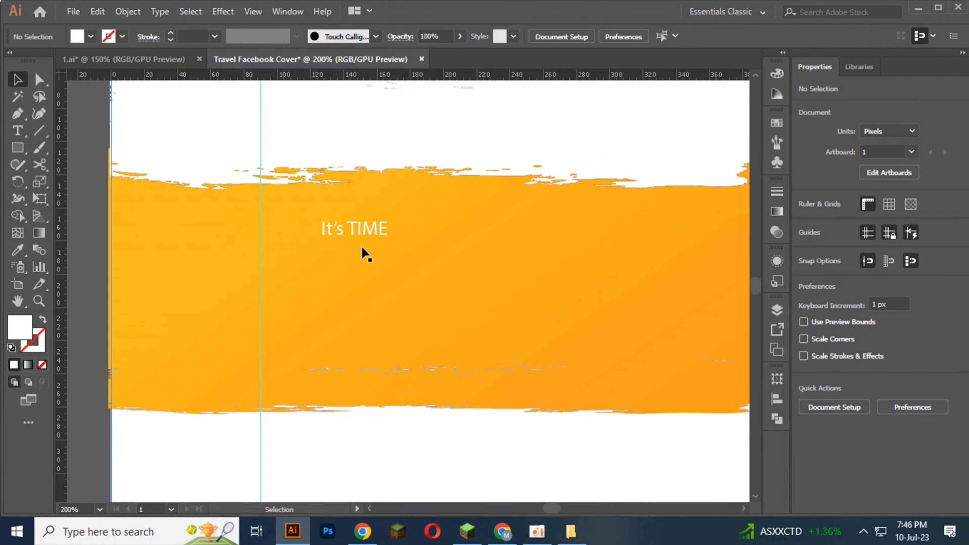
left_click_drag(360, 237, 360, 286)
double_click(358, 279)
key("ctrl+a")
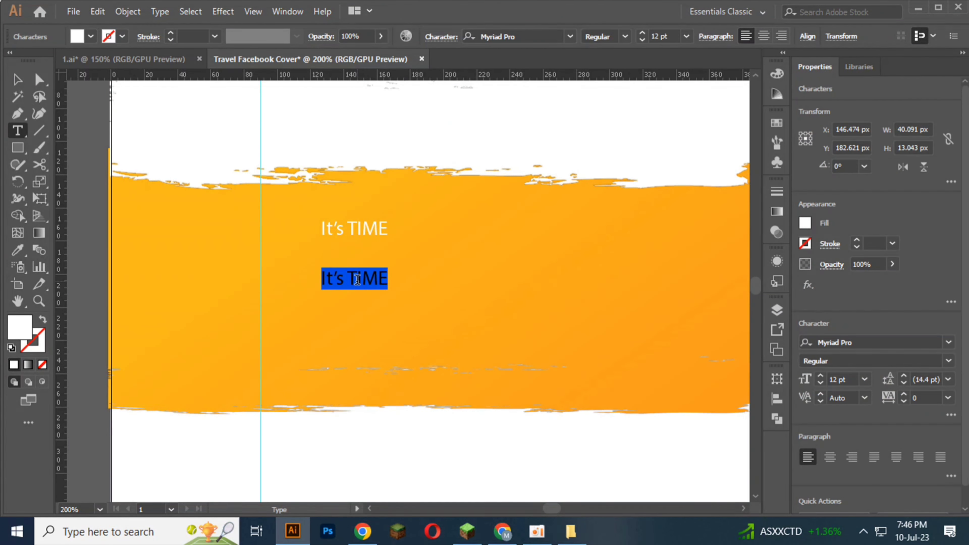
type("Tra")
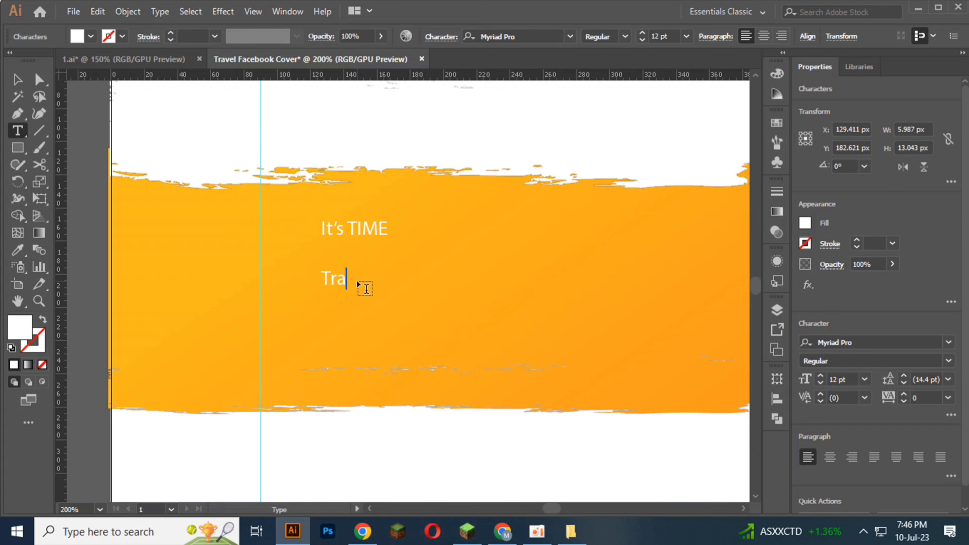
type("velling")
left_click(17, 80)
Step: Try to choose a font for the "Travelling" text by pasting the clipboard contents as its name, and clear the entry
left_click(518, 35)
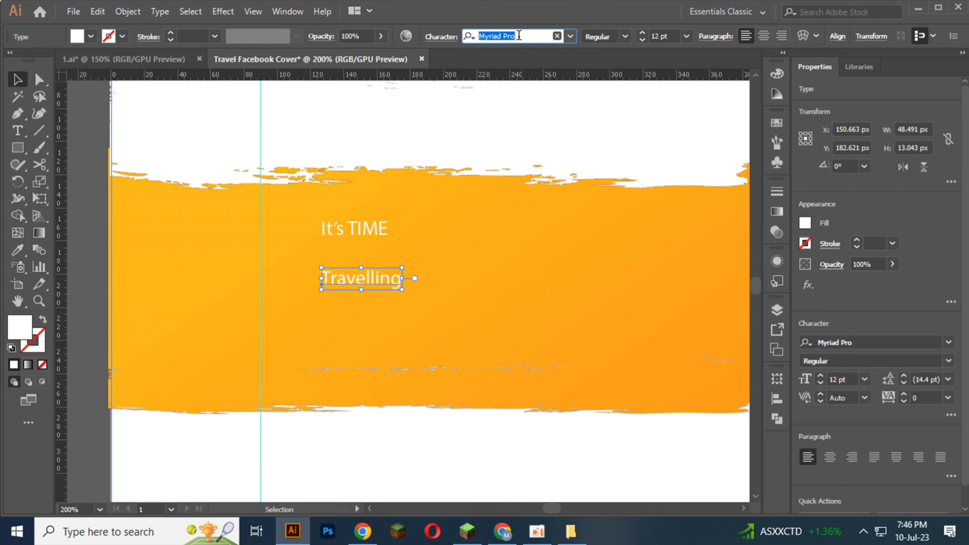
key("ctrl+v")
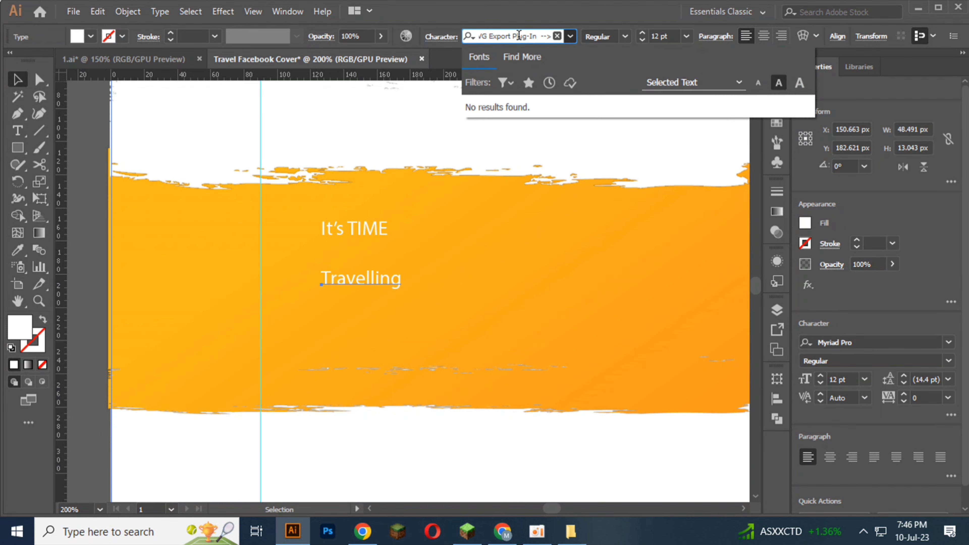
left_click(518, 36)
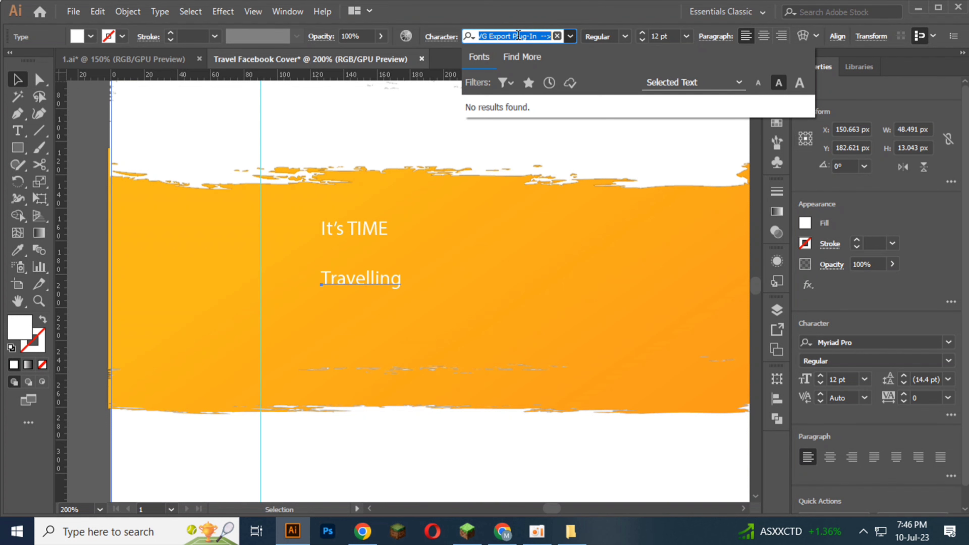
key("BackSpace")
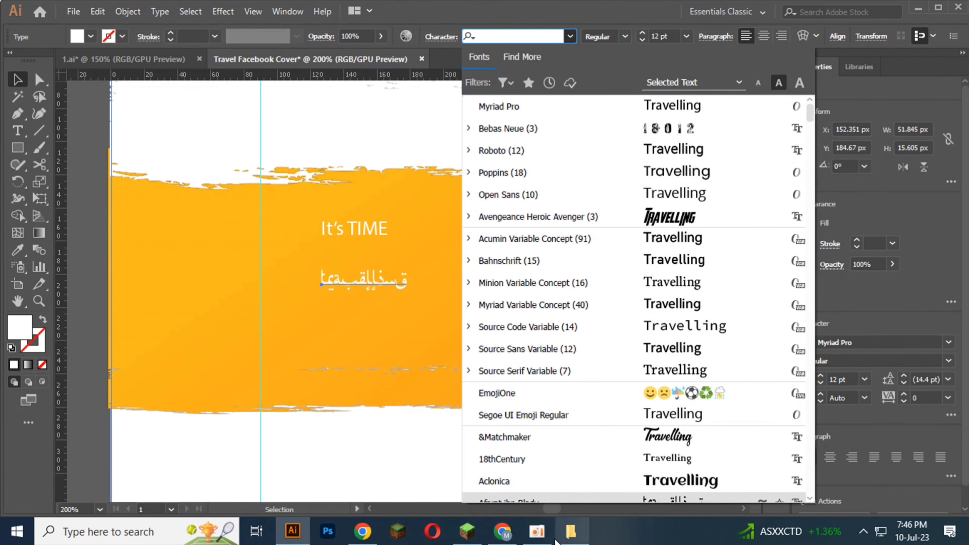
Step: Switch to File Explorer, open the Font file from folder 2 in Notepad, copy "Kaushan Script" and minimize Notepad
left_click(572, 536)
double_click(436, 128)
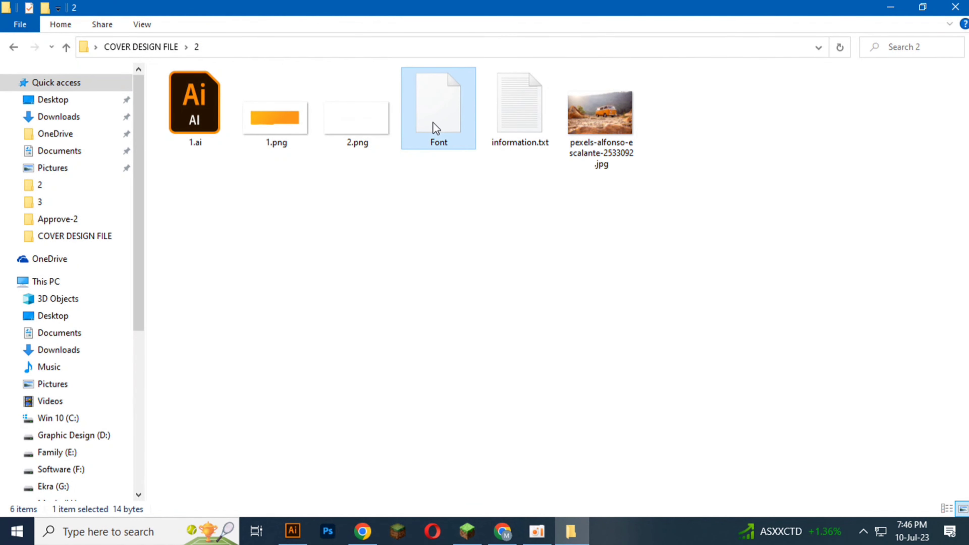
left_click(486, 407)
left_click(537, 478)
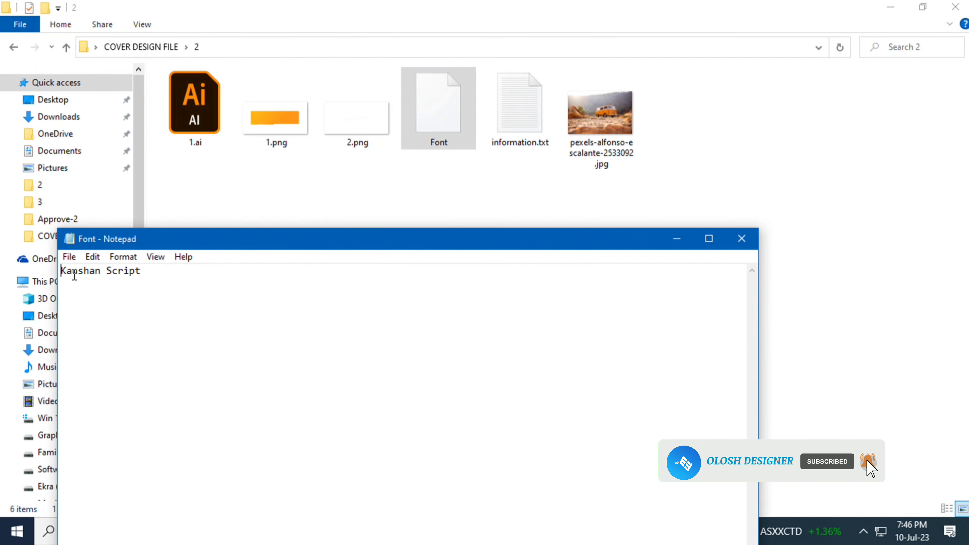
left_click_drag(62, 271, 163, 270)
right_click(115, 273)
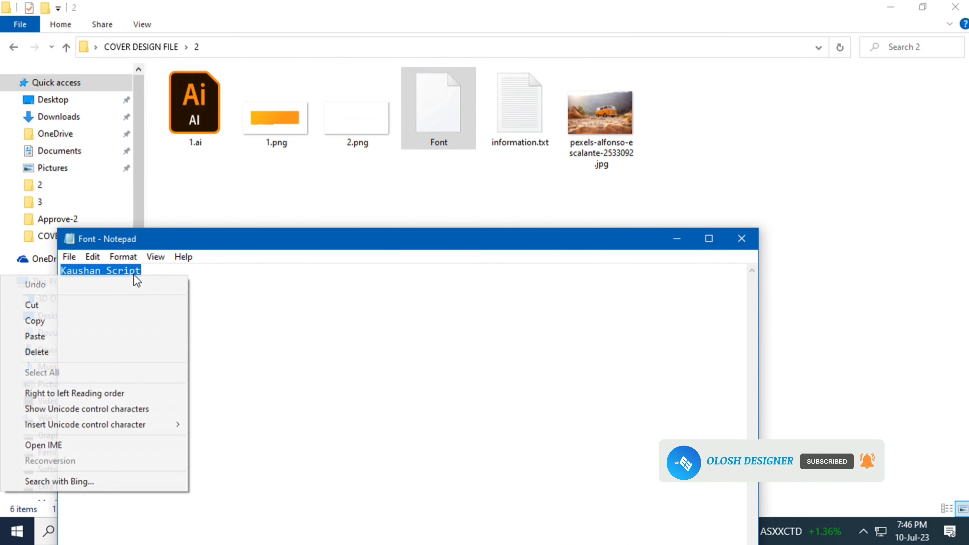
left_click(96, 321)
left_click(678, 240)
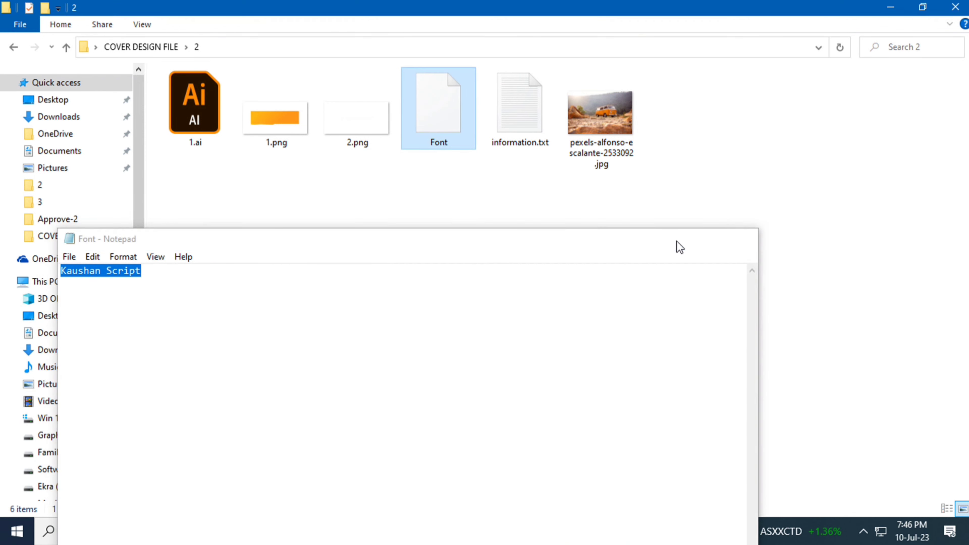
Step: Switch back to Illustrator and set the "Travelling" text's font to Kaushan Script
left_click(299, 540)
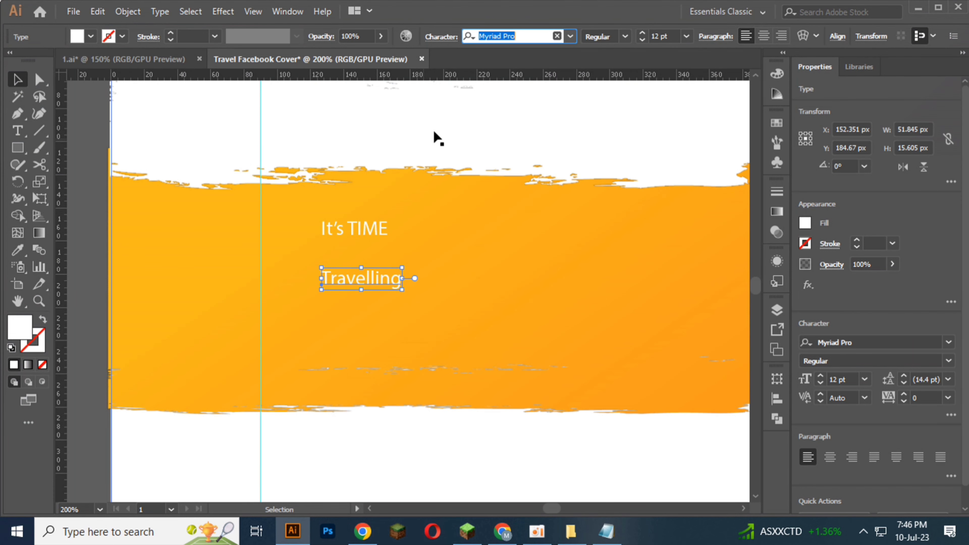
key("ctrl+v")
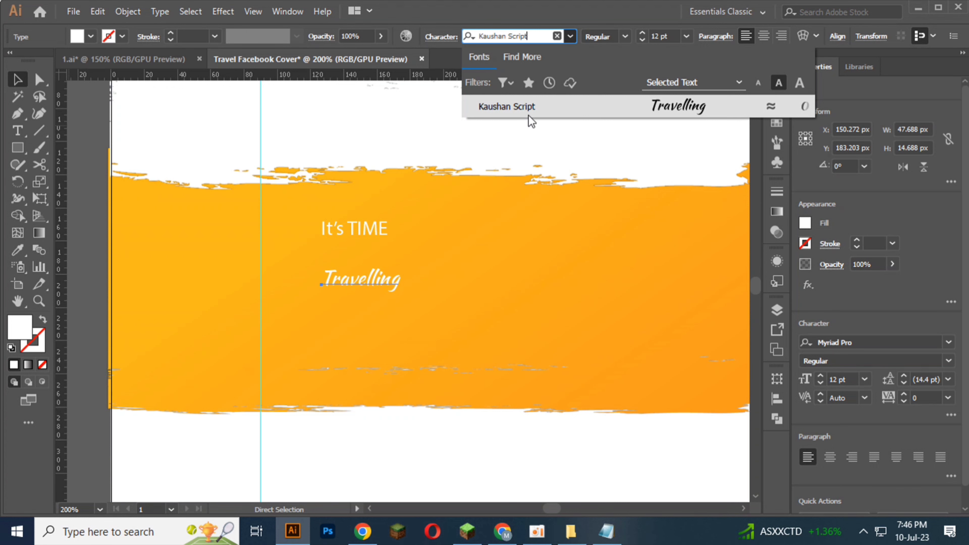
left_click(529, 108)
Step: Enlarge the "Travelling" text to about 85 pt and position it across the orange brush area, nudging it slightly upward
scroll(348, 242, "down", 2)
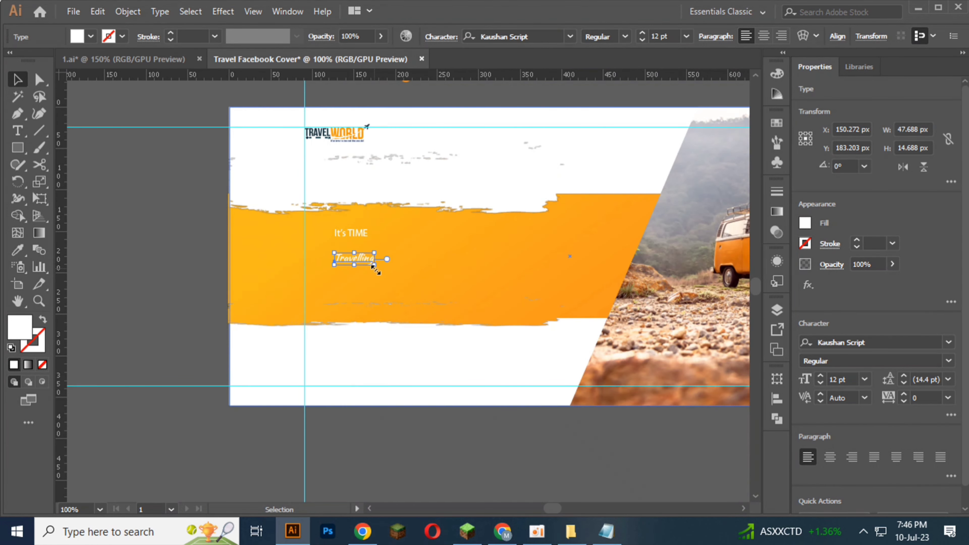
left_click_drag(375, 266, 729, 341)
left_click_drag(450, 306, 429, 294)
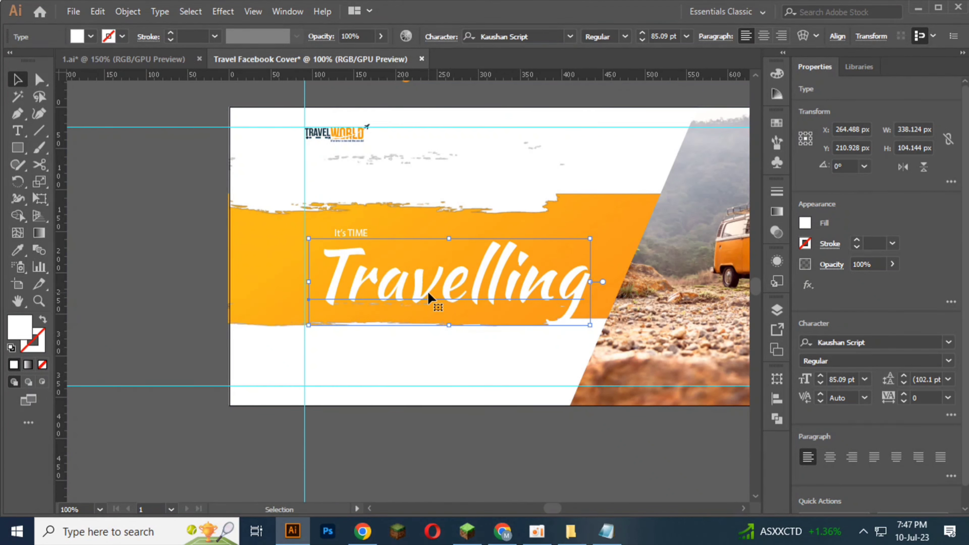
key("Up")
key("Up")
key("Up")
key("Up")
key("Up")
key("Up")
key("Up")
key("Up")
key("Up")
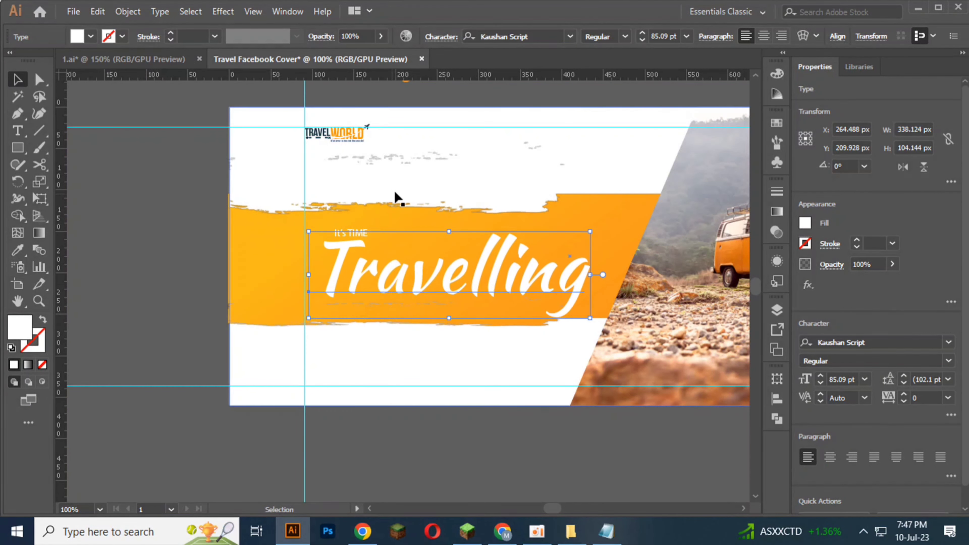
Step: Lock the object overlapping the "It's TIME" text and change the "It's TIME" font to Kaushan Script
left_click(158, 197)
left_click(362, 231)
key("ctrl+2")
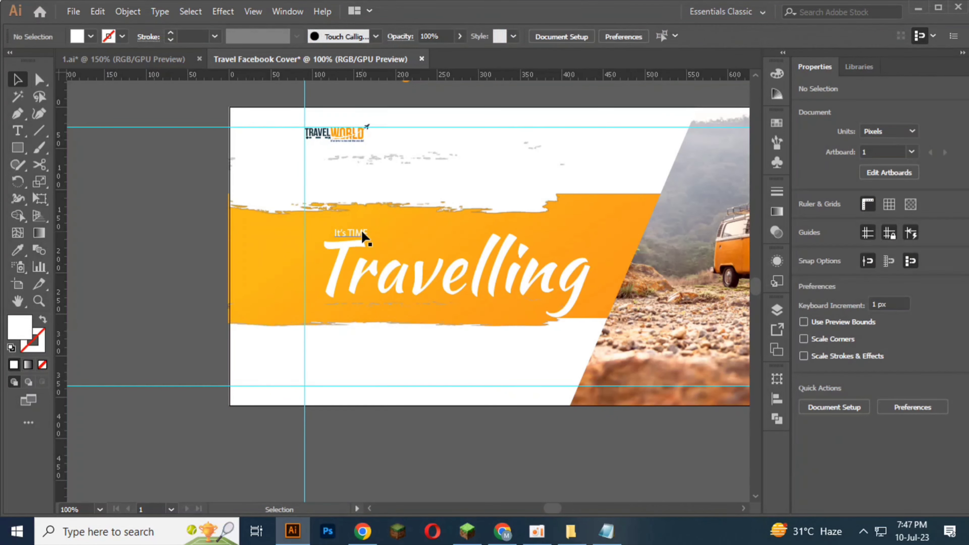
left_click(362, 230)
left_click(496, 36)
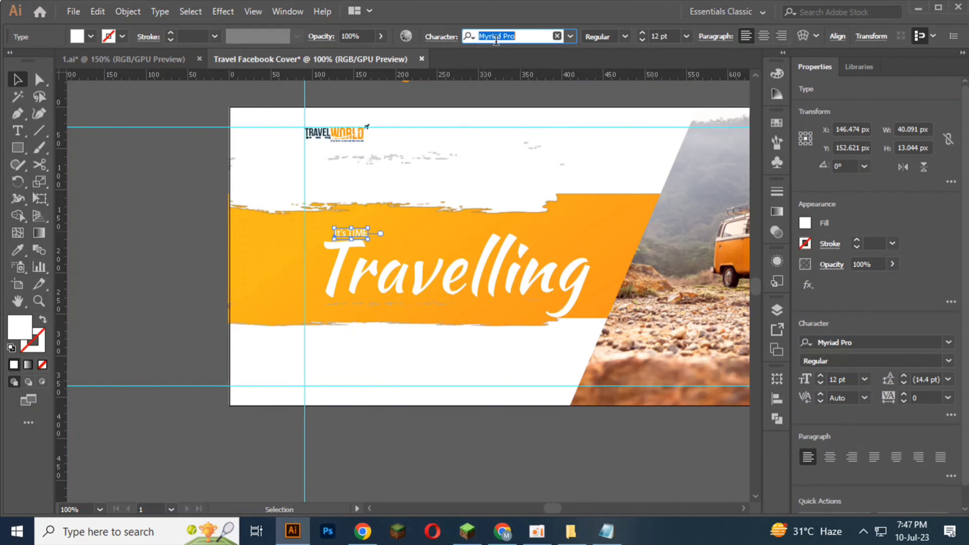
key("ctrl+v")
left_click(580, 108)
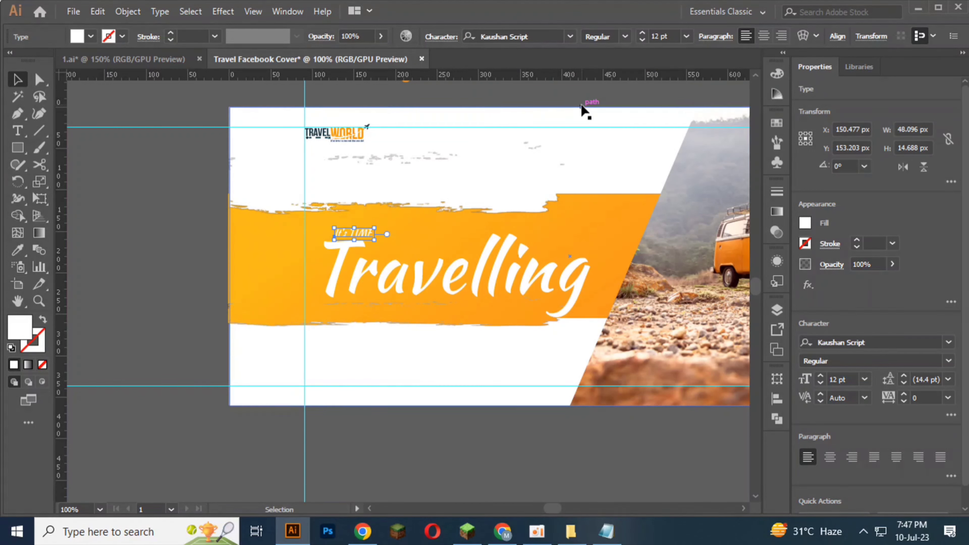
left_click(196, 247)
Step: Move the "It's TIME" text just above "Travelling", clear of its capital T, and set its font size to 20 pt
scroll(305, 259, "up", 2)
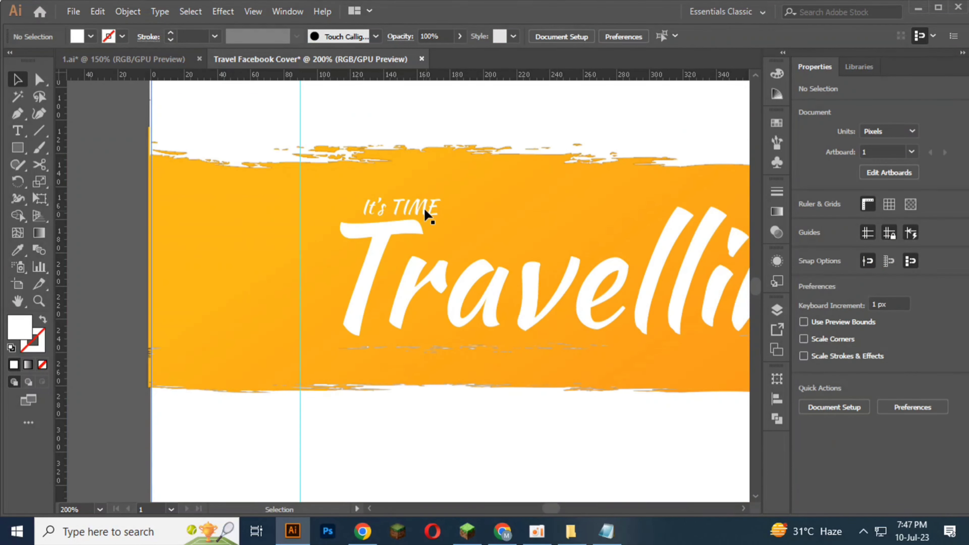
left_click_drag(426, 214, 663, 246)
left_click_drag(503, 221, 500, 214)
scroll(497, 214, "down", 1)
scroll(497, 213, "down", 1)
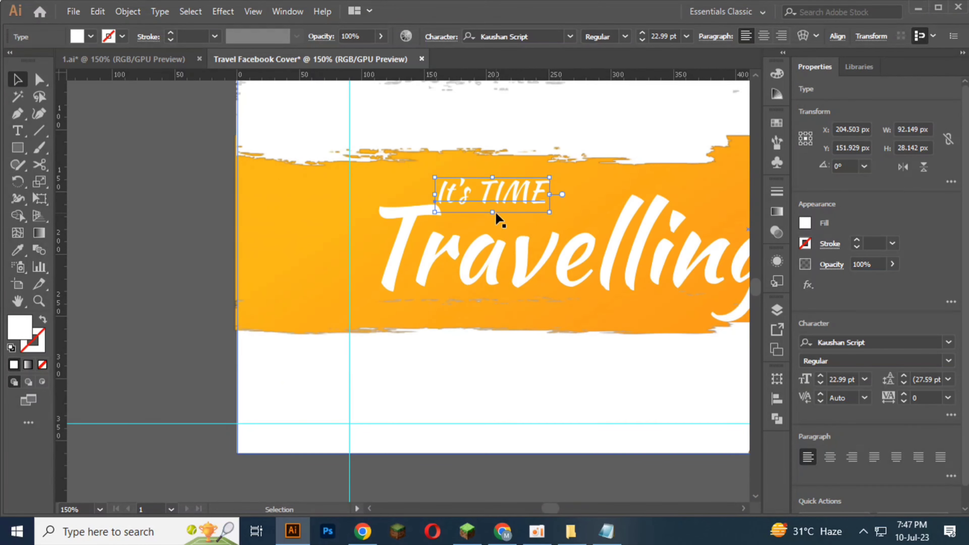
left_click(641, 39)
left_click(641, 40)
left_click(641, 40)
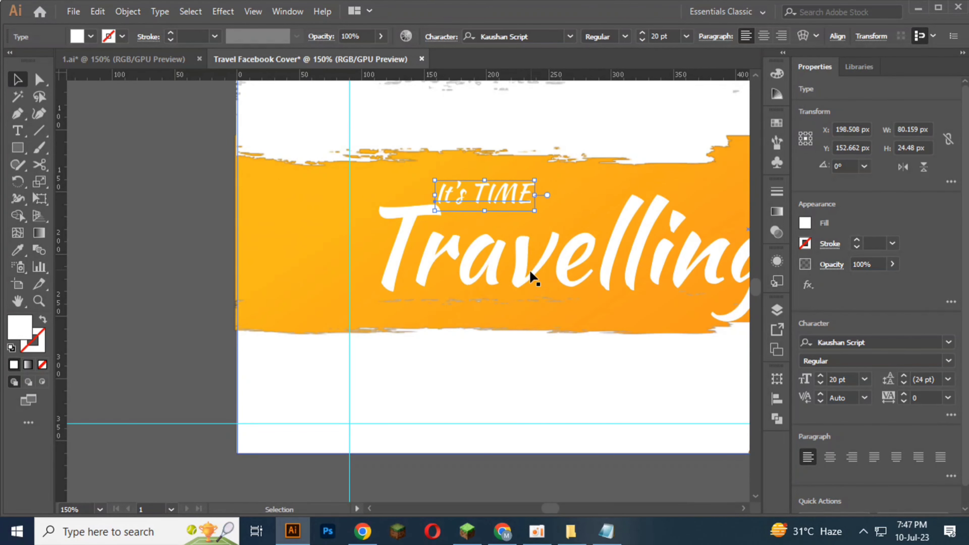
left_click(158, 304)
key("ctrl+minus")
key("ctrl+minus")
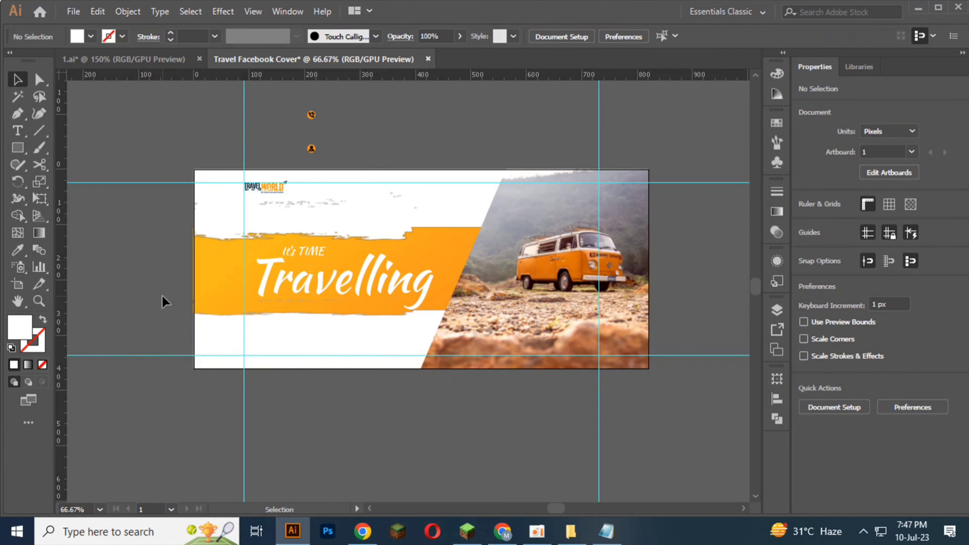
Step: Draw a white circle about 56 px in diameter with the Ellipse tool on the photo's slanted edge beside "Travelling"
scroll(162, 296, "down", 2)
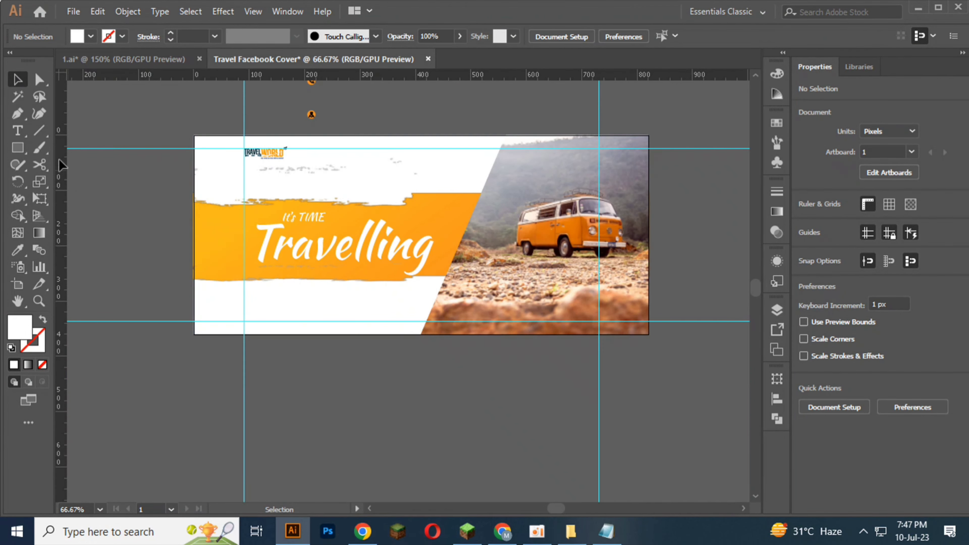
right_click(14, 146)
left_click(82, 182)
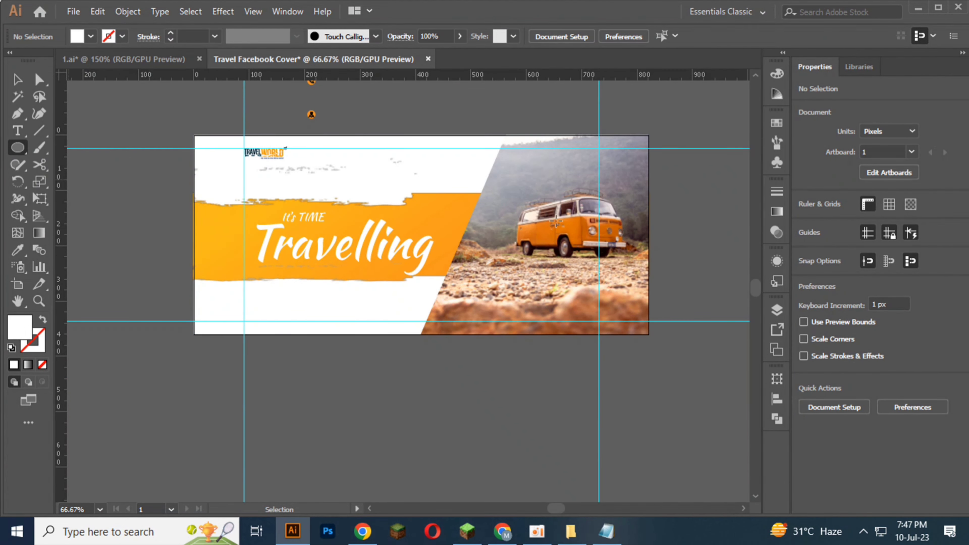
scroll(641, 216, "up", 2)
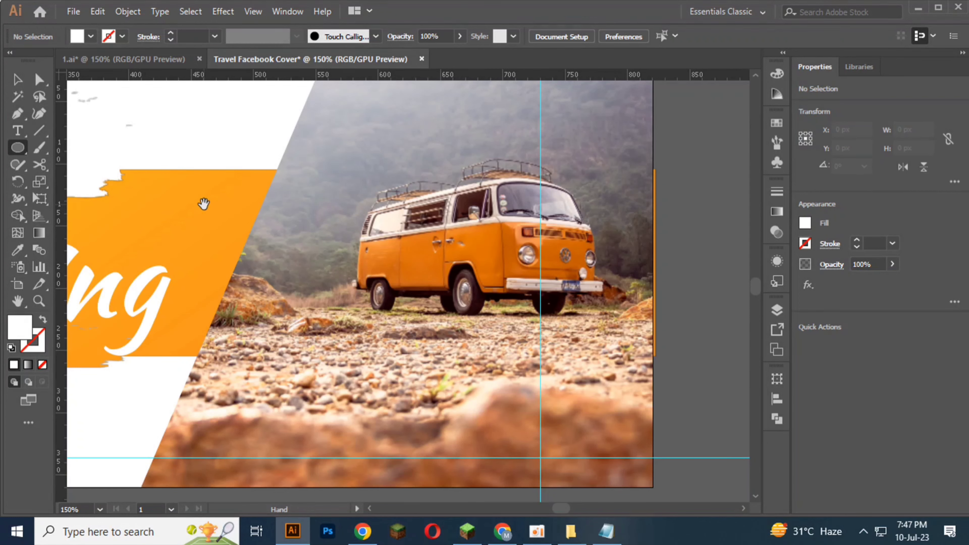
left_click_drag(204, 203, 399, 257)
key("v")
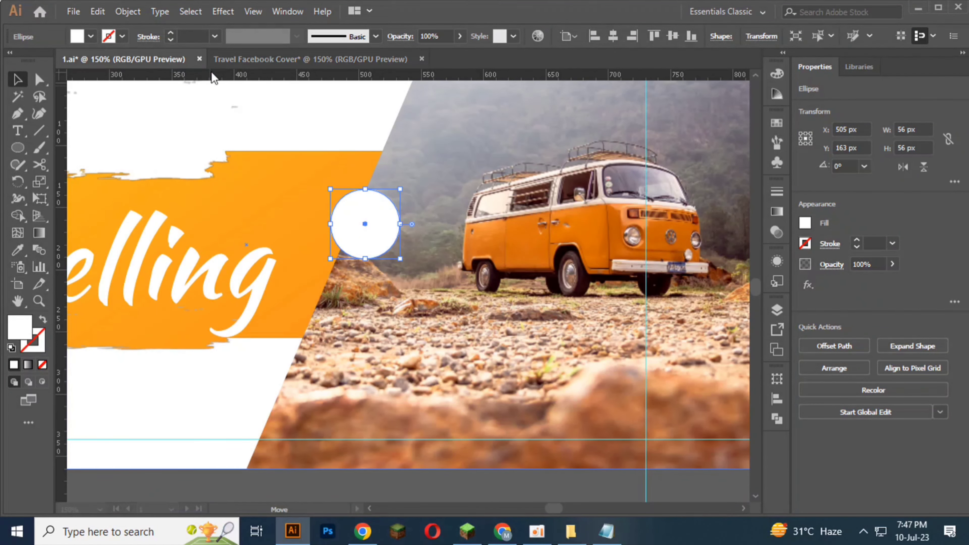
Step: Check the 1.ai document, return to the cover and enlarge the white circle to about 59 px in diameter
left_click(170, 67)
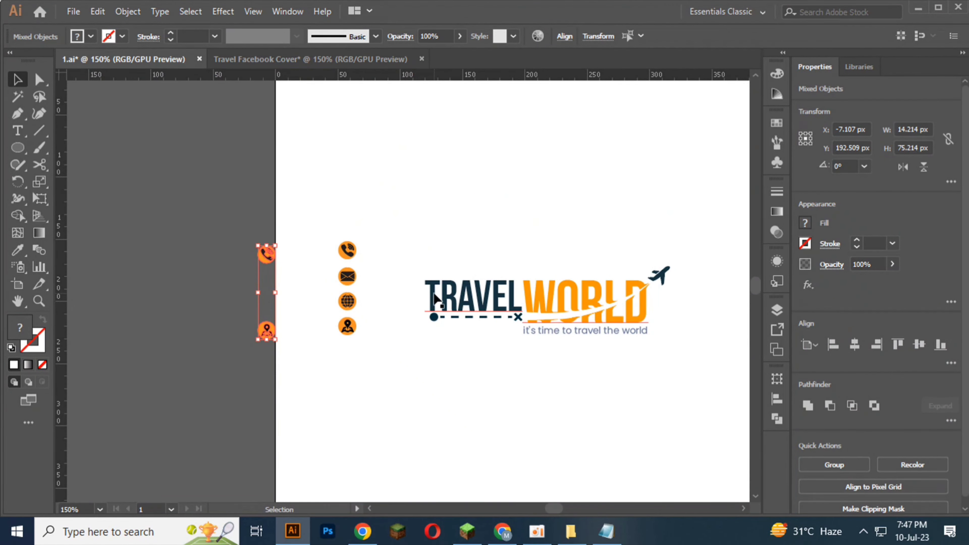
left_click(303, 57)
left_click_drag(358, 295, 437, 294)
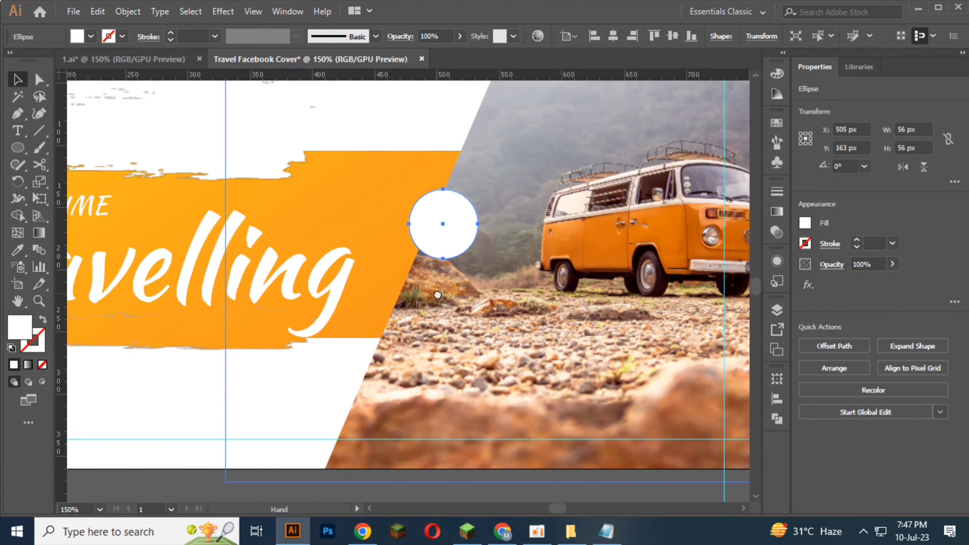
left_click_drag(455, 259, 452, 262)
key("ctrl+0")
scroll(237, 191, "up", 6)
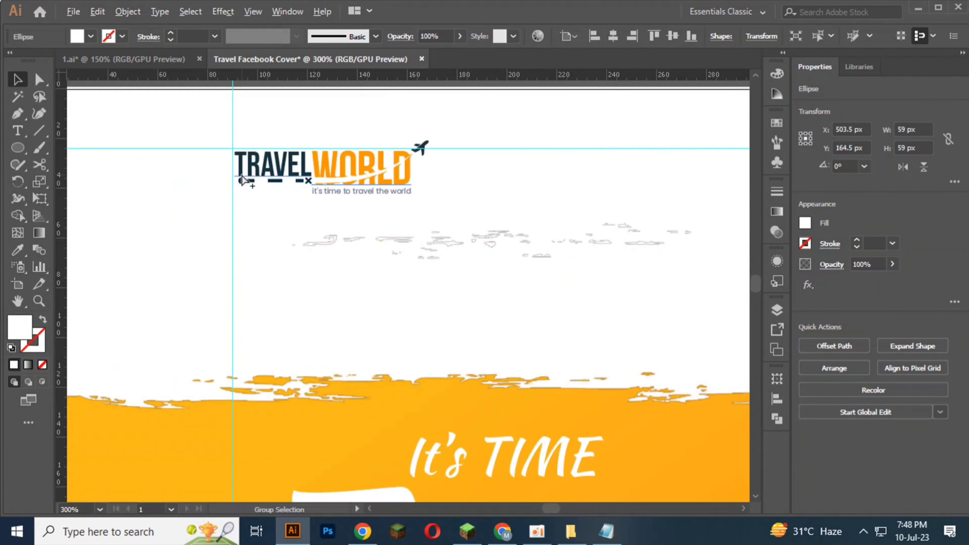
left_click(244, 177)
right_click(252, 173)
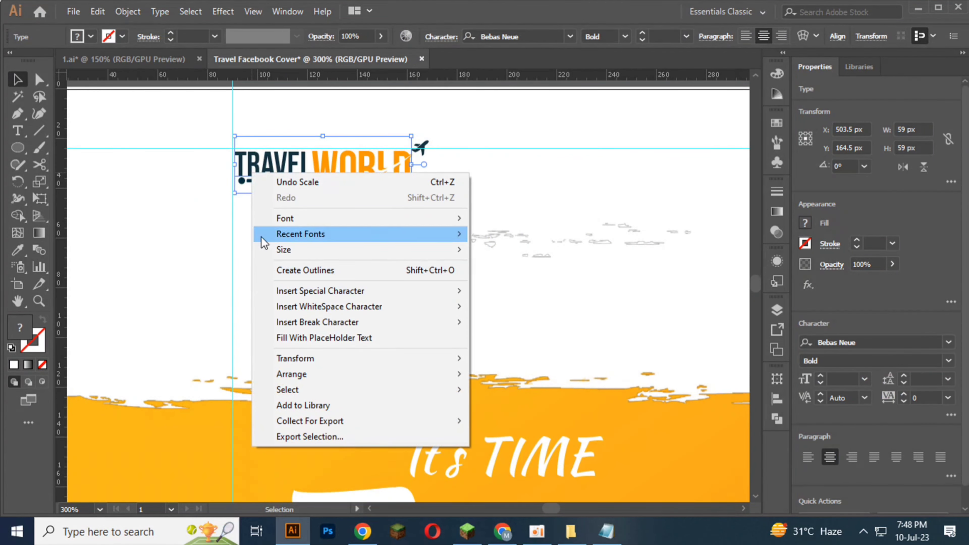
left_click(243, 187)
left_click(250, 167)
scroll(251, 173, "down", 2)
double_click(250, 172)
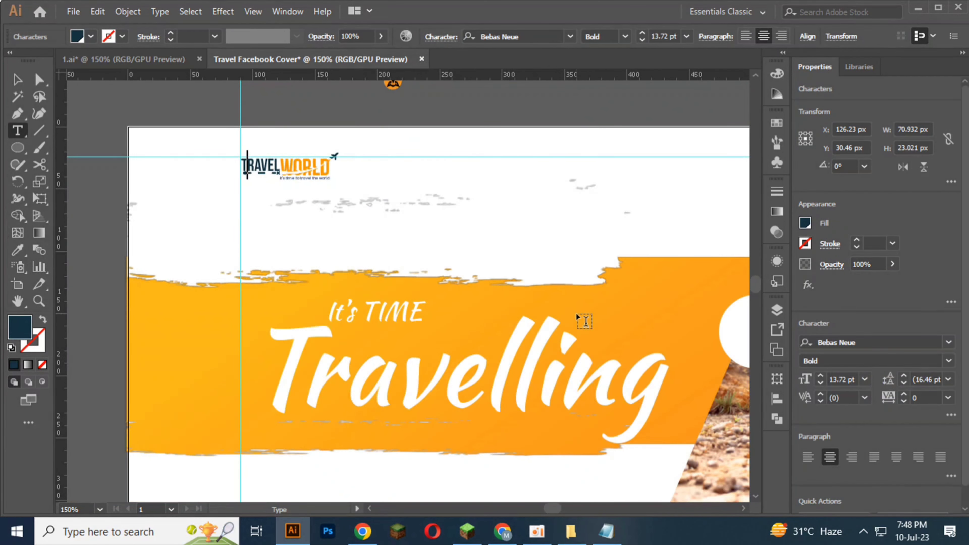
left_click(17, 80)
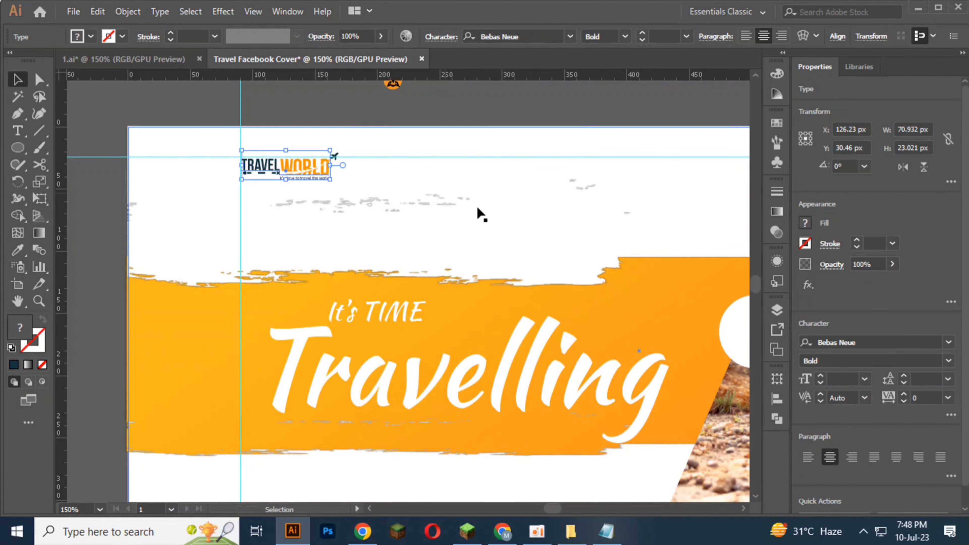
Step: Fill the circle with the dark blue sampled from the logo's "TRAVEL" lettering using the Eyedropper, and deselect it
left_click(742, 331)
left_click(17, 250)
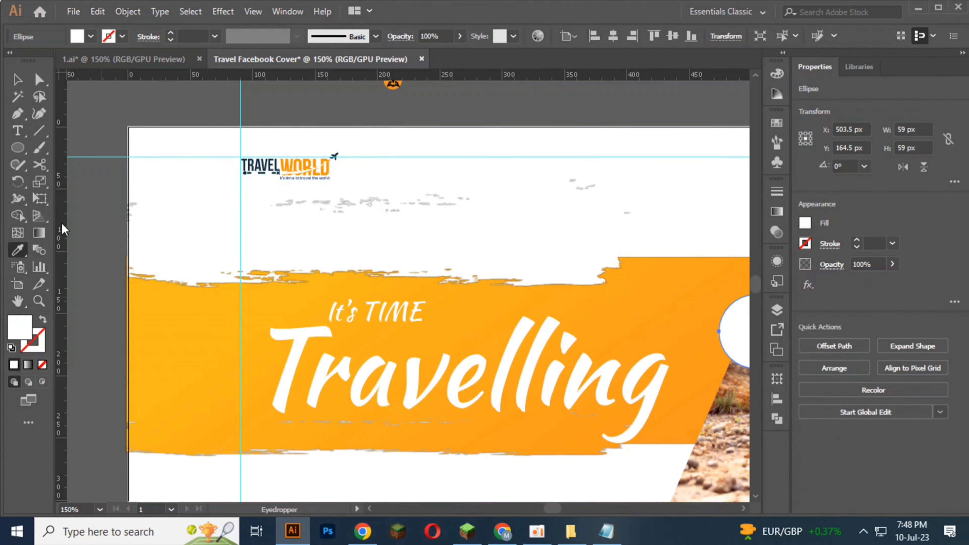
left_click(252, 160)
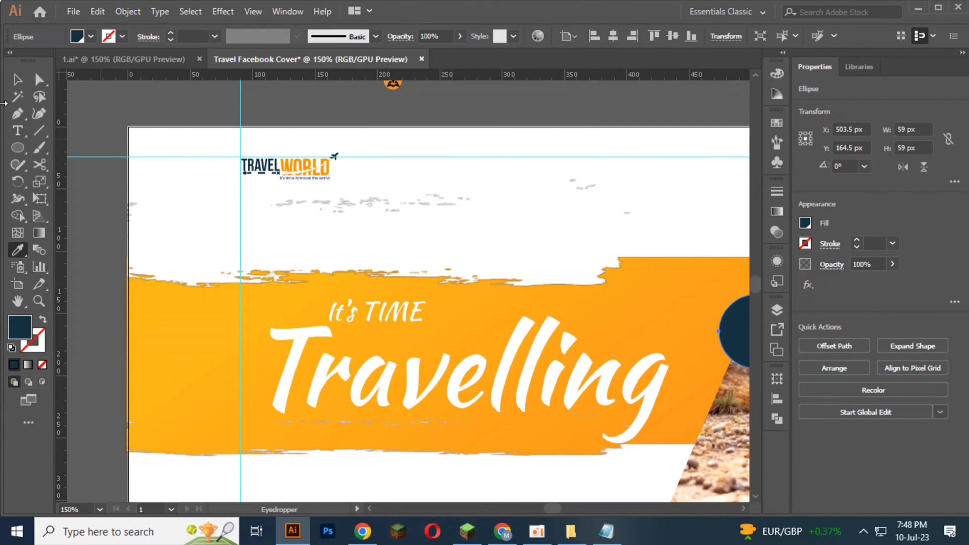
left_click(17, 79)
left_click(105, 227)
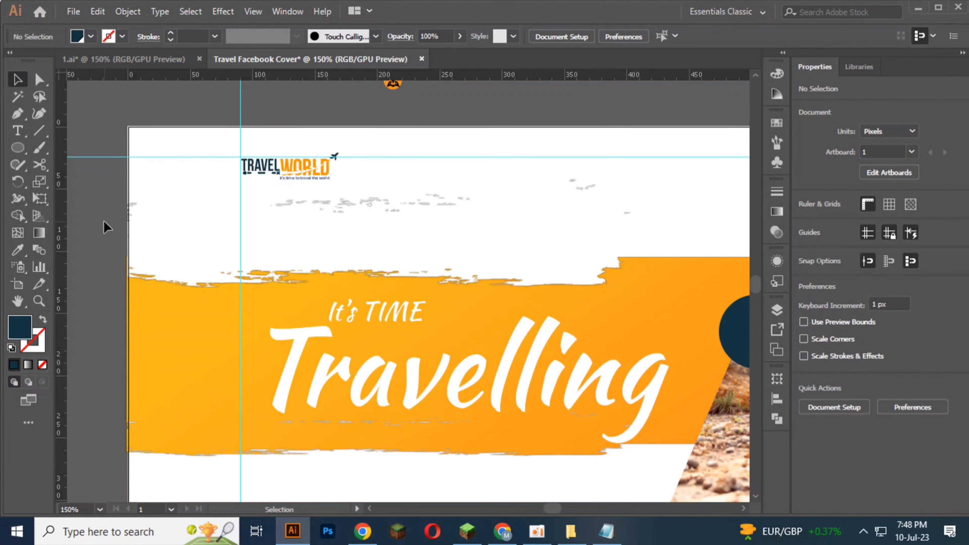
Step: Duplicate the dark blue circle further down the photo's slanted edge, centred at about X 444.5 px, Y 274.5 px
scroll(382, 267, "down", 3)
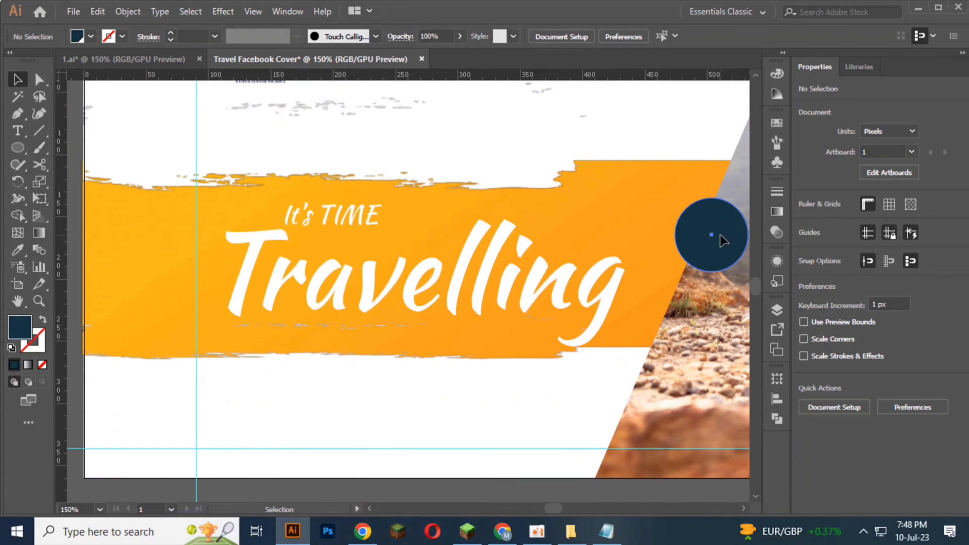
left_click_drag(723, 240, 650, 377)
scroll(510, 381, "down", 2)
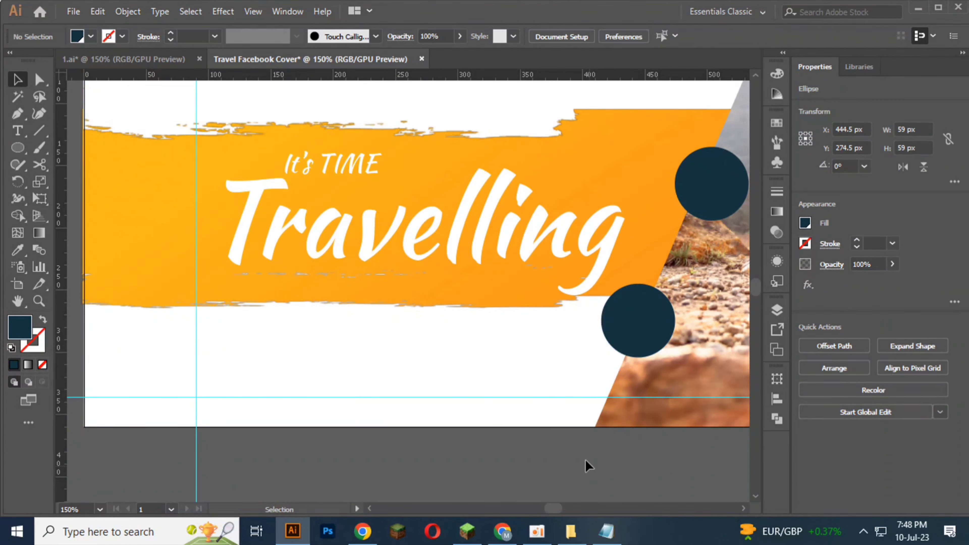
Step: Add a new text object reading "50%" on the orange area above "Travelling"
scroll(390, 243, "up", 2)
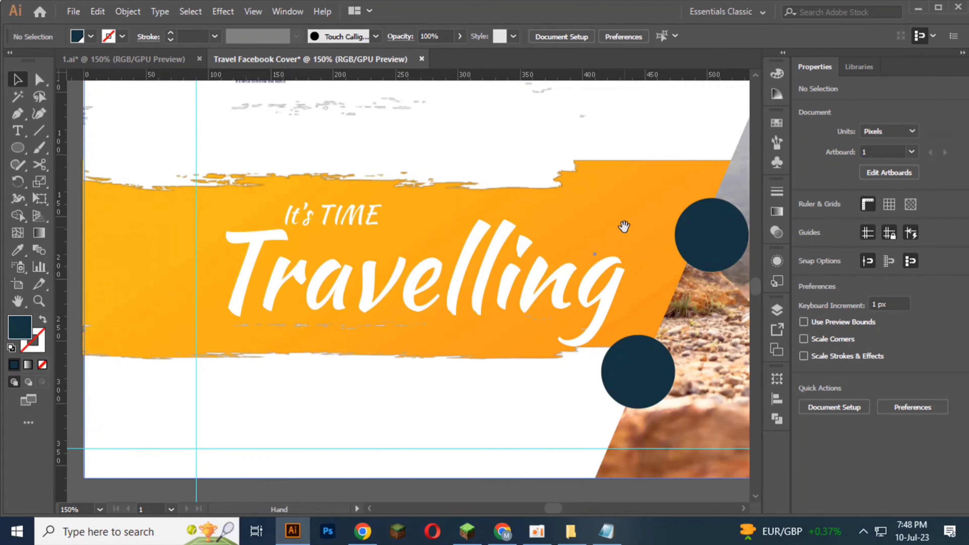
scroll(437, 231, "right", 5)
scroll(450, 234, "up", 2)
left_click(17, 130)
left_click(374, 172)
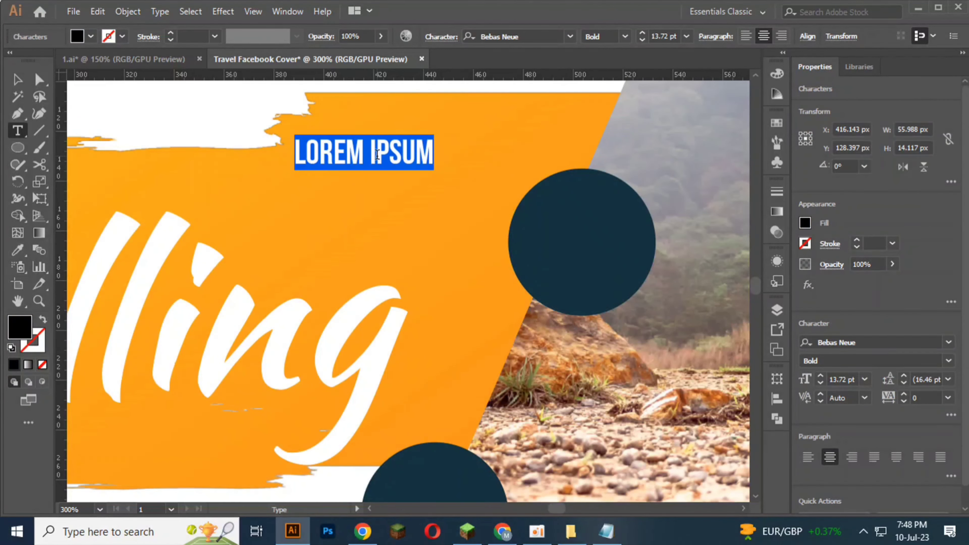
triple_click(376, 154)
type("50")
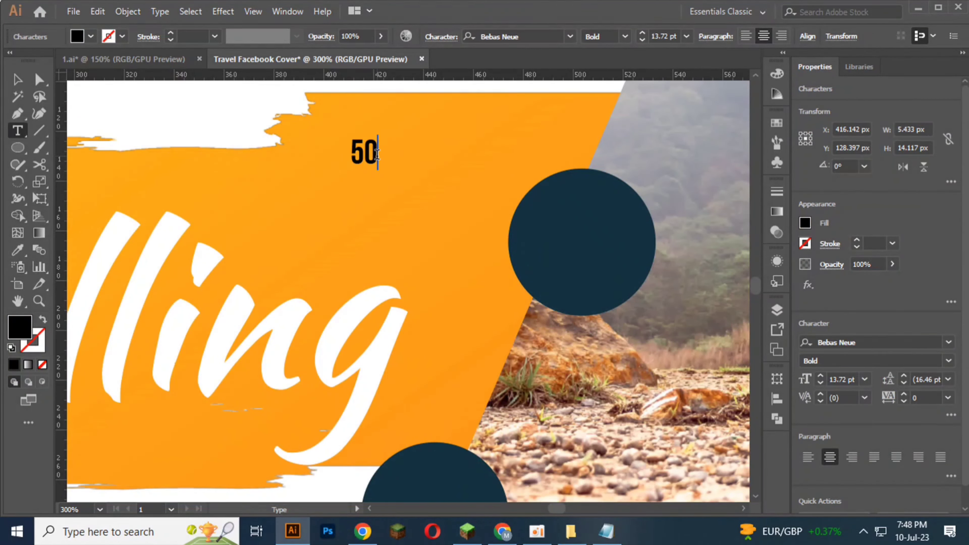
type("%")
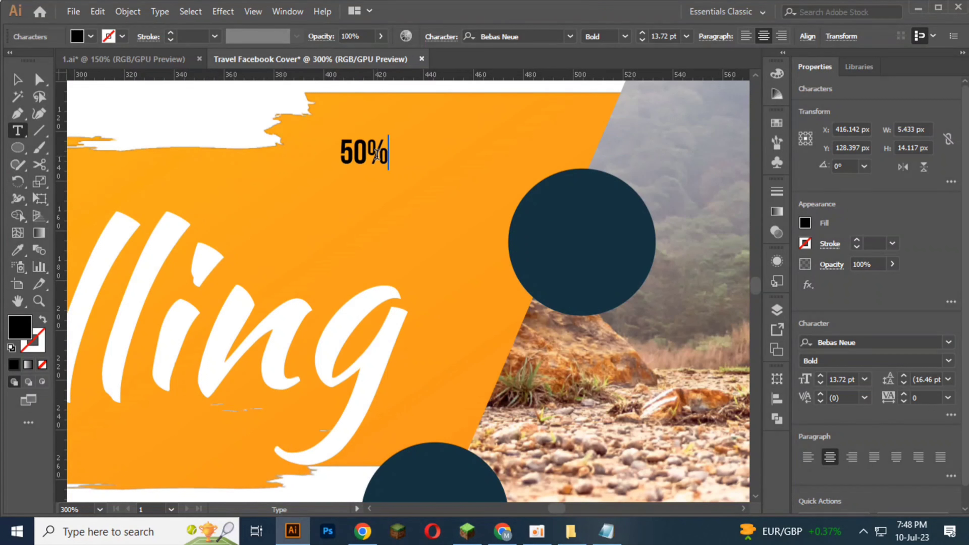
Step: Enlarge the "50%" text to about 30 pt and place it on the upper dark blue circle
left_click(17, 79)
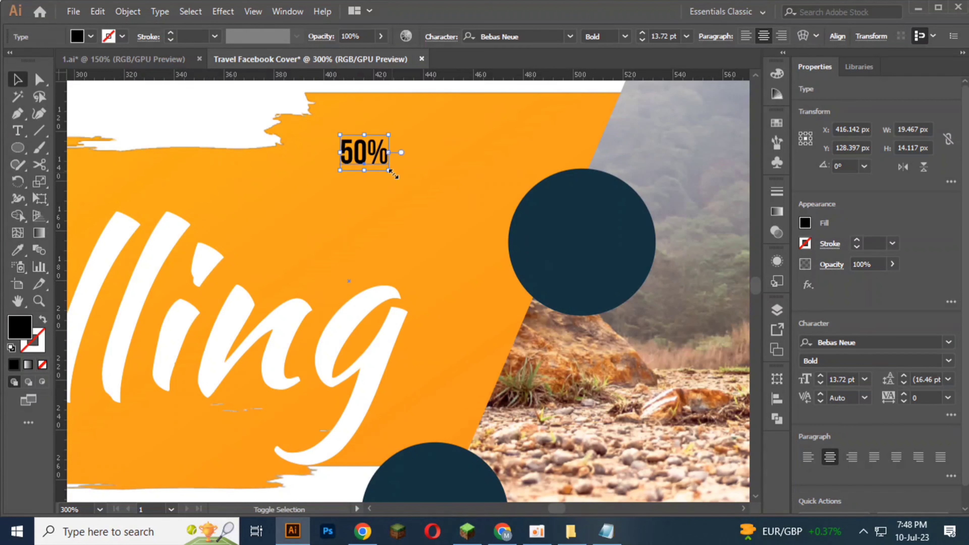
left_click_drag(397, 175, 405, 193)
left_click_drag(370, 162, 662, 190)
left_click_drag(612, 252, 590, 265)
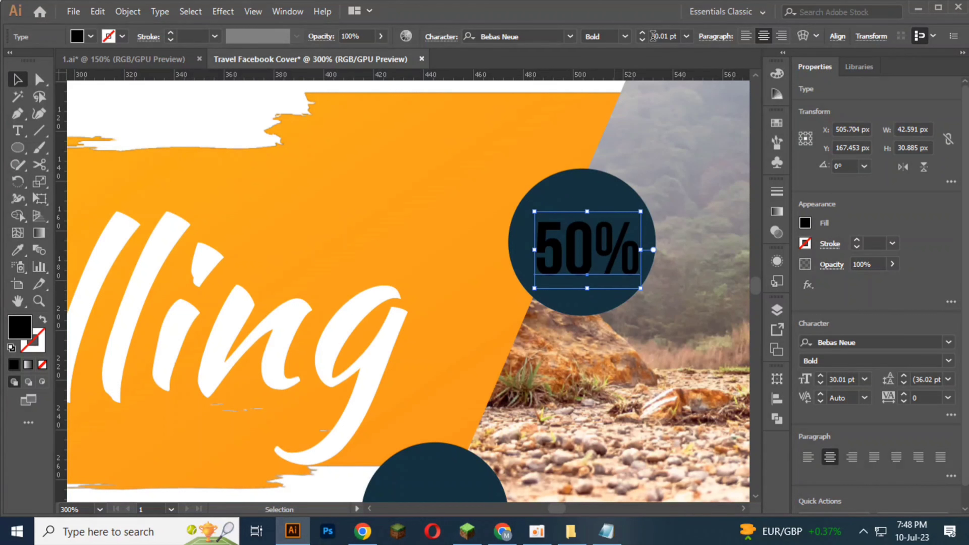
Step: Reduce the "50%" text's font size to 25 pt and nudge it slightly upward inside the circle
left_click(643, 40)
left_click(643, 40)
left_click(642, 40)
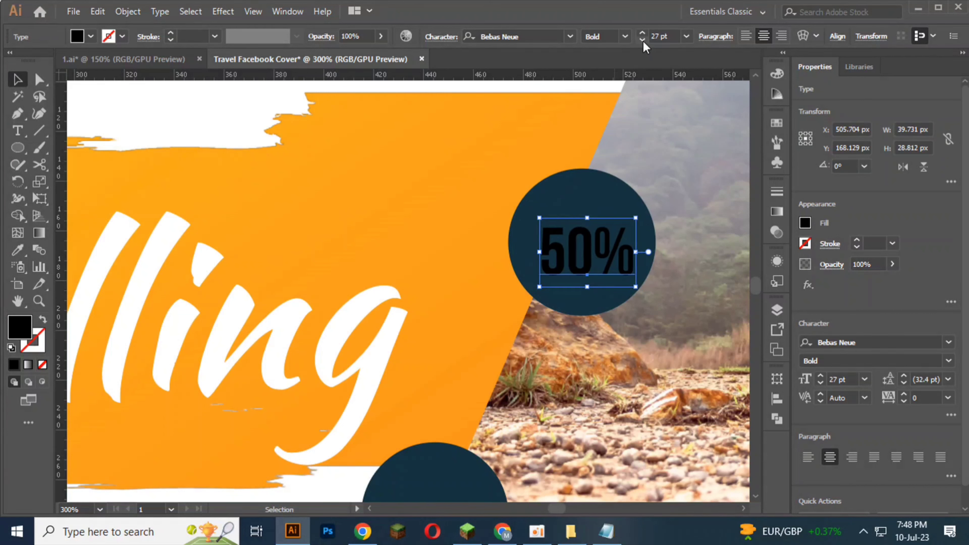
left_click(642, 39)
left_click(642, 40)
key("Up")
key("Up")
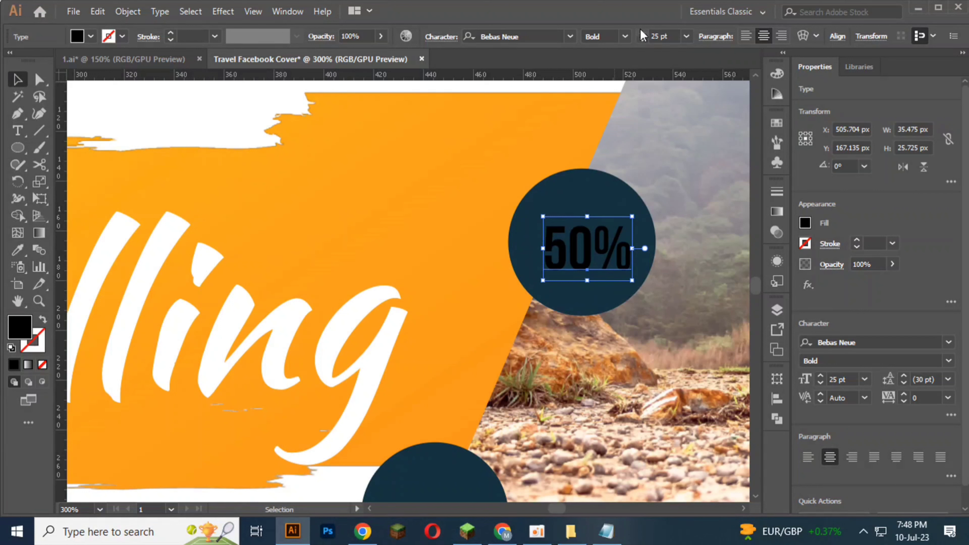
Step: Increase the "50%" text's font size to 28 pt and nudge it slightly upward inside the upper circle
left_click(641, 34)
left_click(642, 34)
left_click(642, 34)
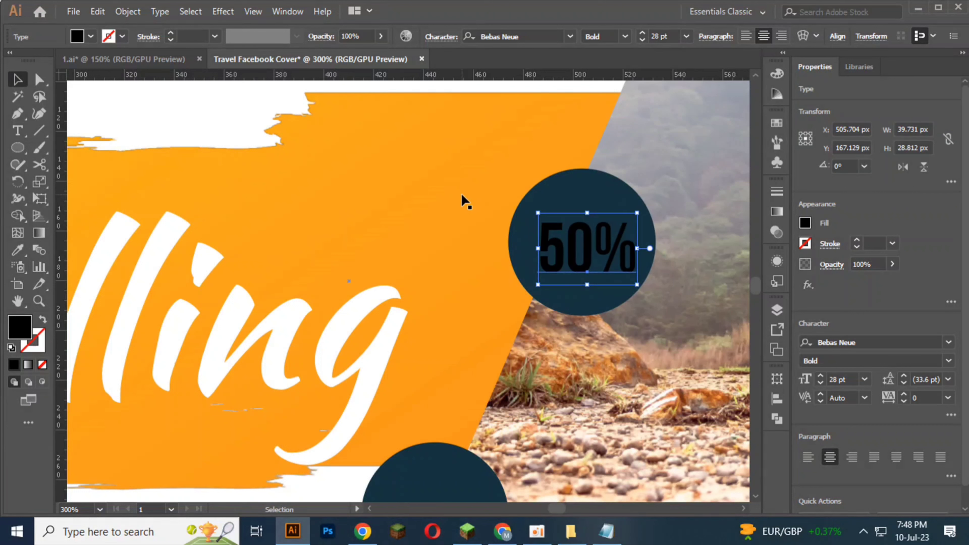
key("Up")
left_click(567, 283)
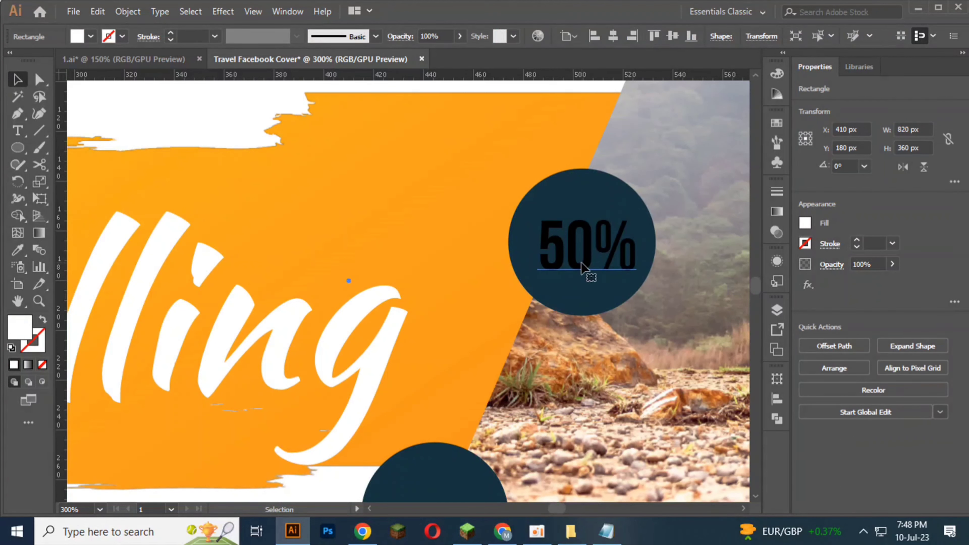
Step: Change the fill of the "50%" text on the upper dark blue circle to white
left_click(584, 271)
left_click(102, 37)
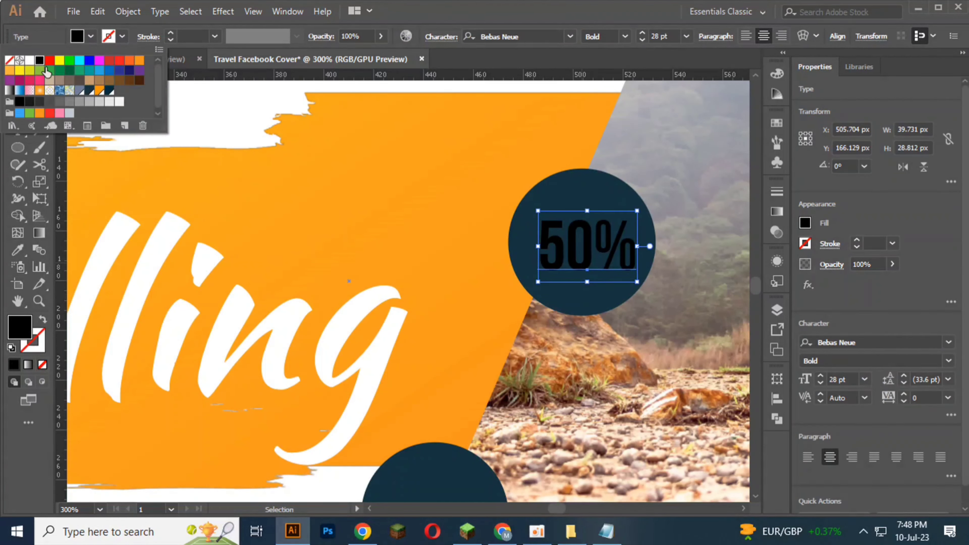
left_click(30, 62)
left_click(360, 205)
scroll(378, 198, "down", 2)
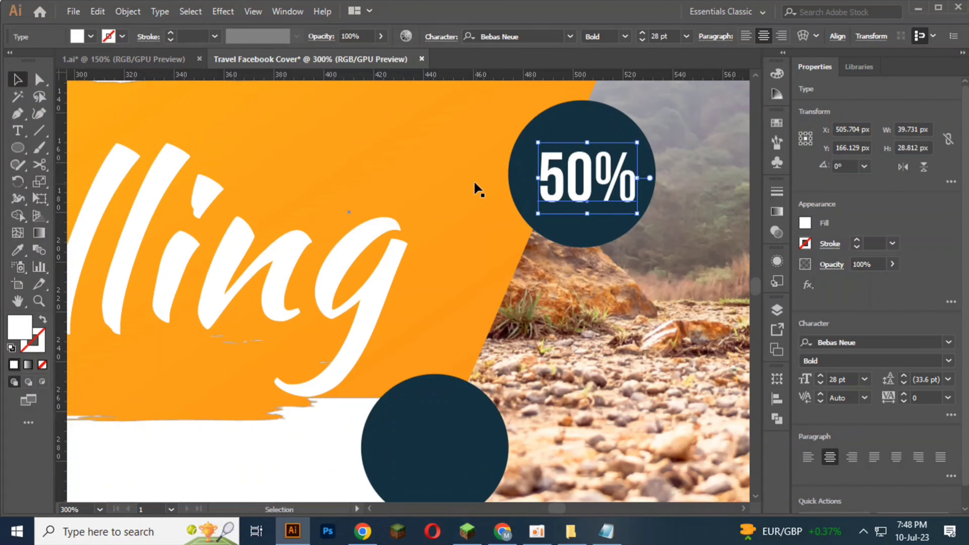
scroll(612, 192, "up", 2)
Step: Duplicate the "50%" text onto the orange area beside the upper circle and change the copy to read "OFF"
double_click(564, 185)
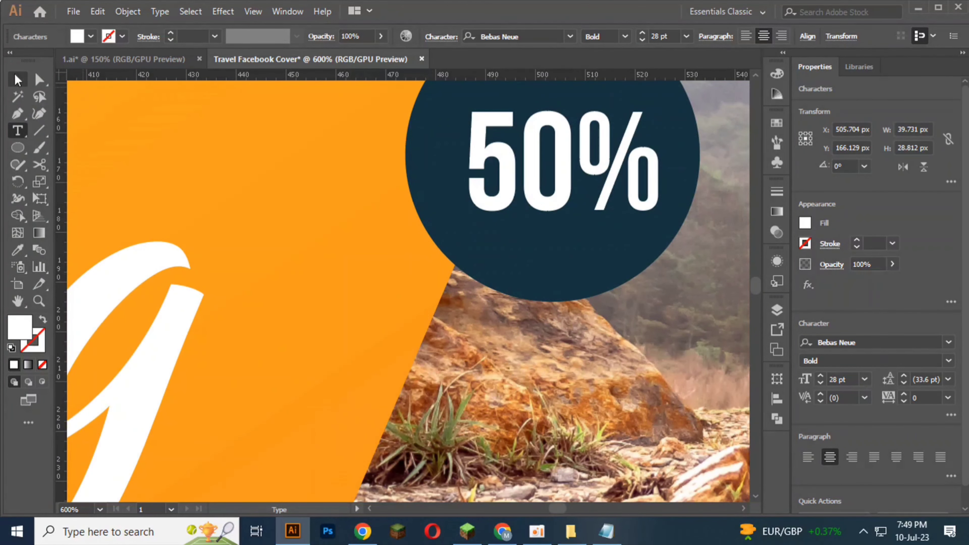
left_click(23, 78)
left_click_drag(523, 193, 150, 227)
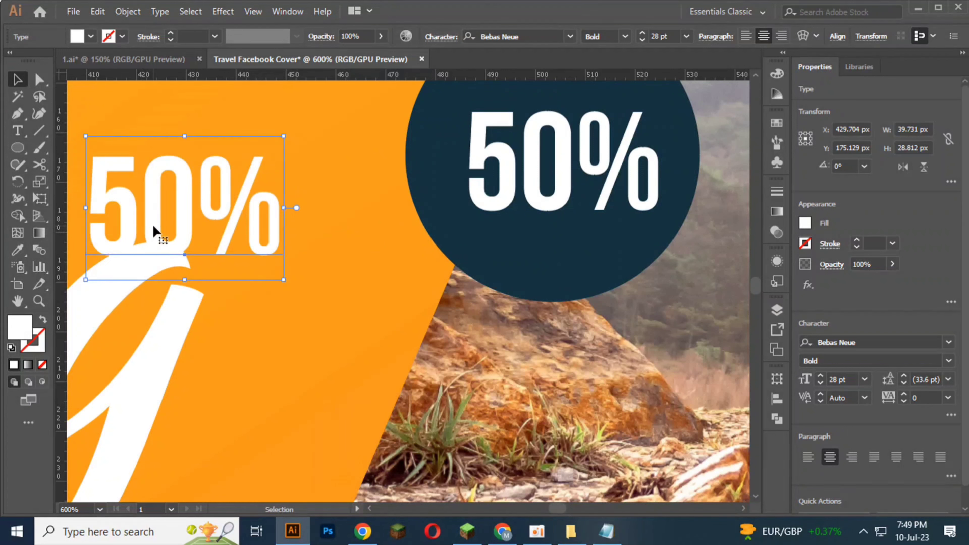
double_click(152, 223)
key("ctrl+a")
type("OFF")
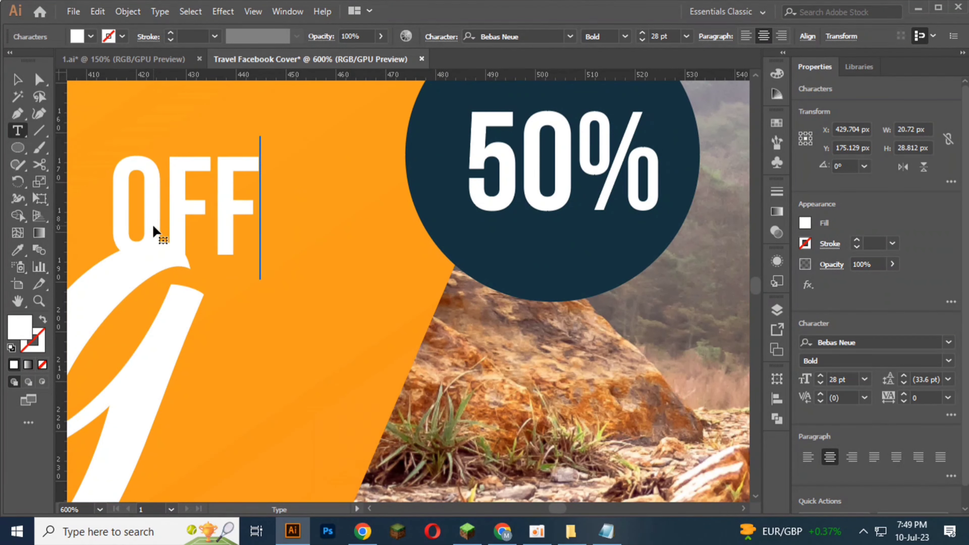
left_click(15, 80)
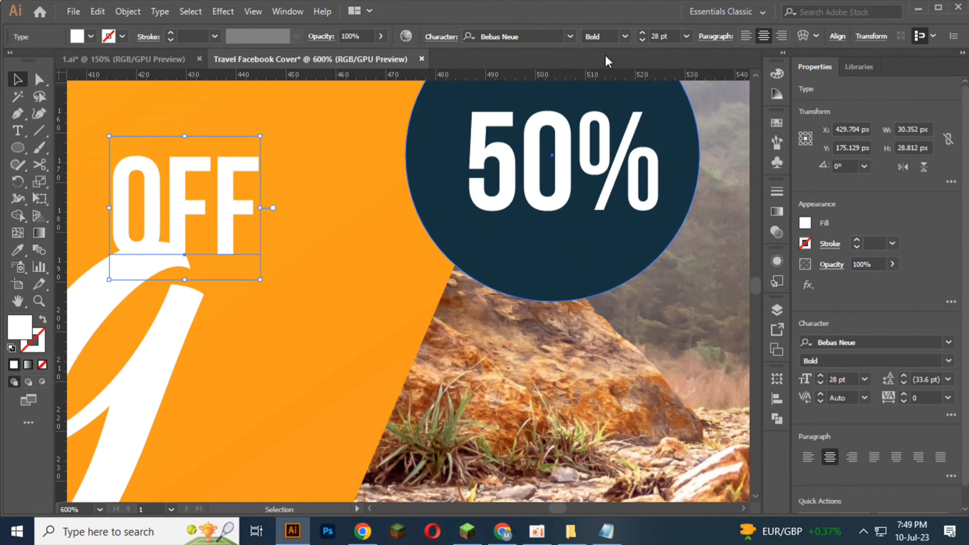
Step: Reduce the "OFF" text to 15 pt and place it beneath the "%" sign inside the upper circle
left_click(643, 39)
left_click(643, 39)
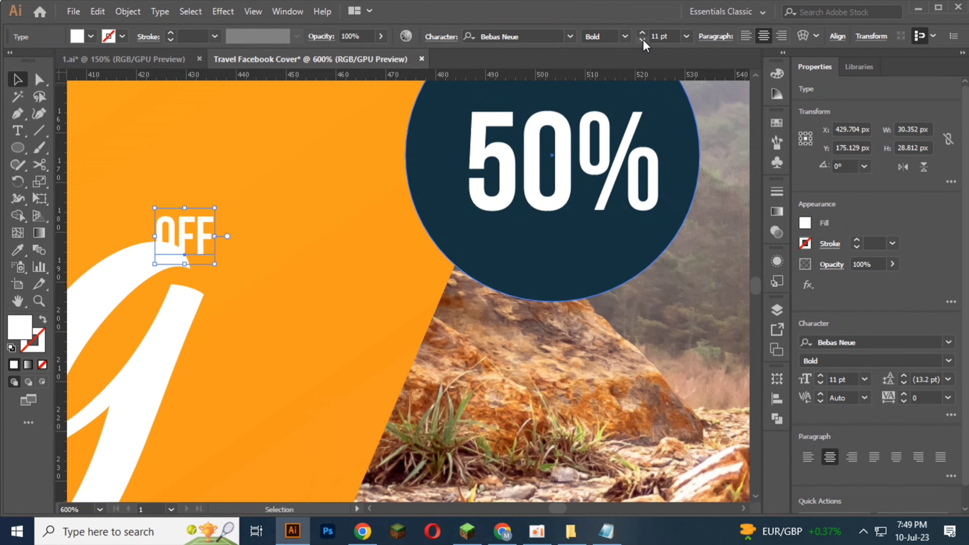
left_click(643, 33)
left_click(643, 33)
left_click(642, 33)
left_click(642, 33)
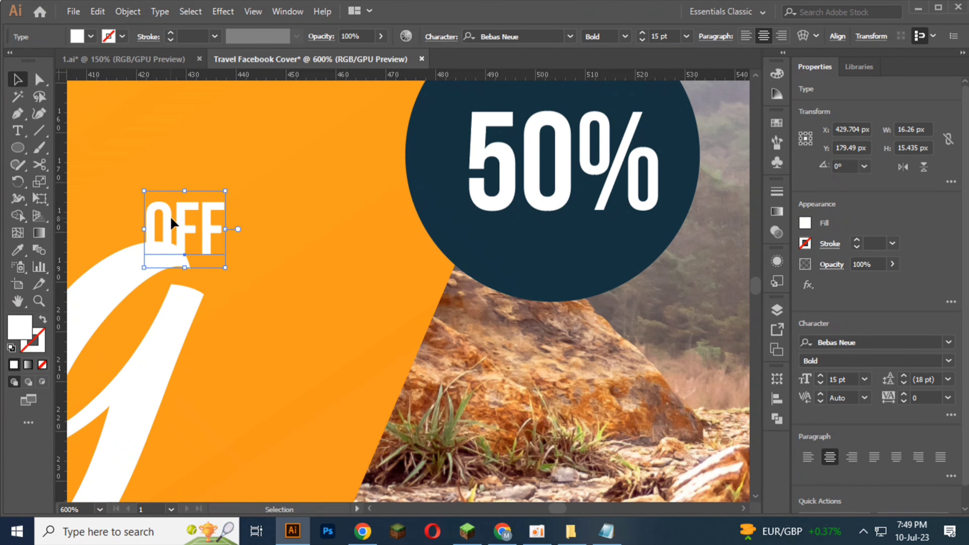
left_click_drag(171, 224, 590, 240)
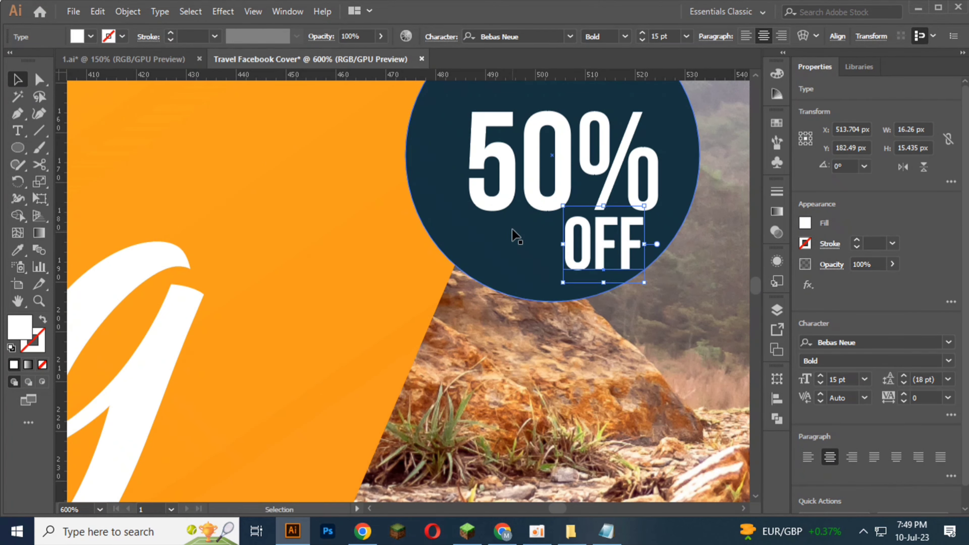
left_click(342, 231)
scroll(341, 232, "down", 1)
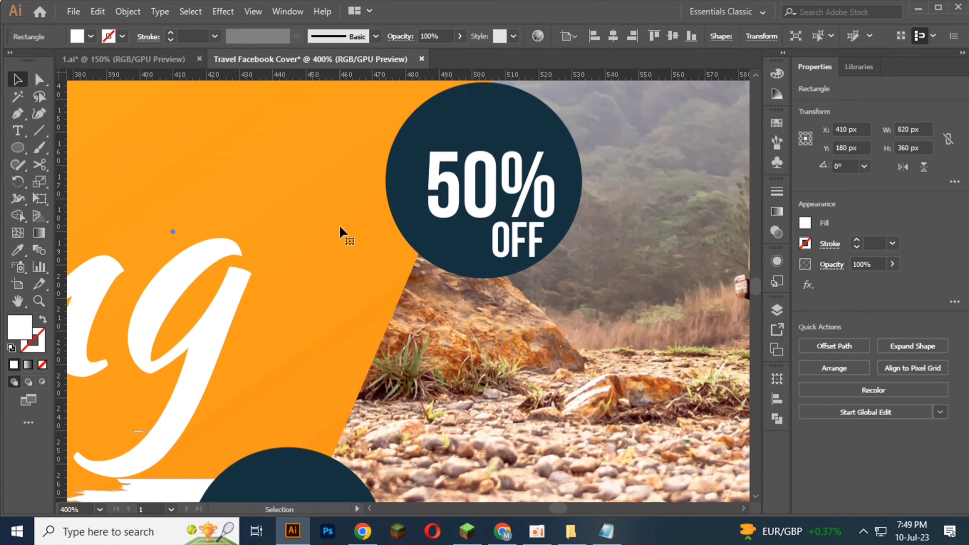
Step: Duplicate the white "50%" text onto the lower dark blue circle, at about X 449 px, Y 275 px
left_click(474, 186)
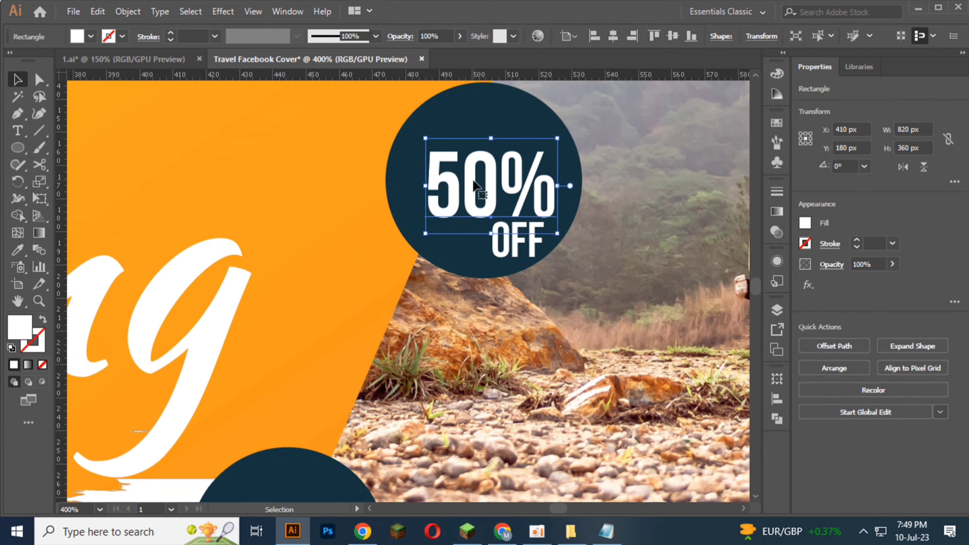
scroll(473, 185, "down", 1)
scroll(474, 184, "down", 1)
scroll(492, 133, "down", 2)
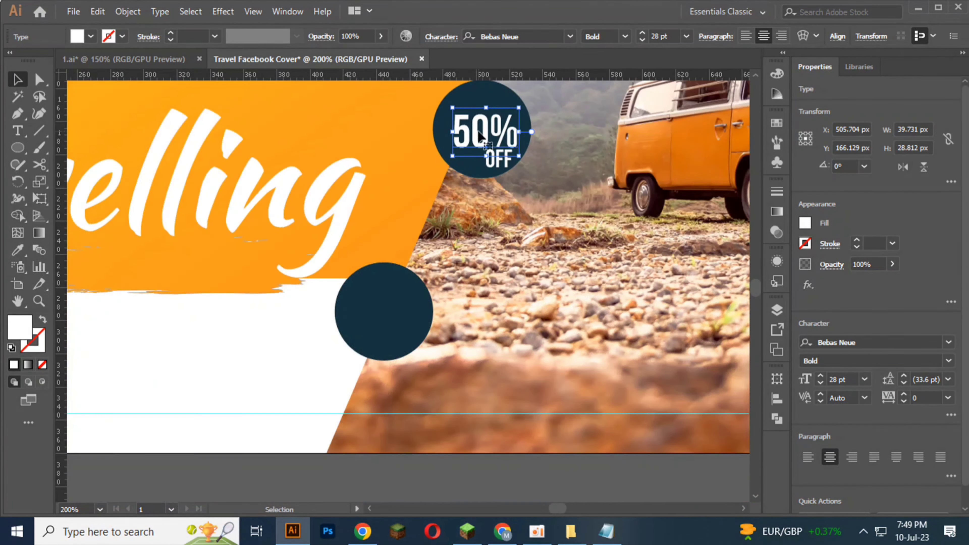
left_click_drag(480, 136, 384, 311)
scroll(381, 313, "up", 3)
Step: Replace the text on the lower circle with "BOOK" and "NOW" on two separate lines
double_click(382, 312)
scroll(382, 315, "down", 3)
scroll(381, 312, "up", 3)
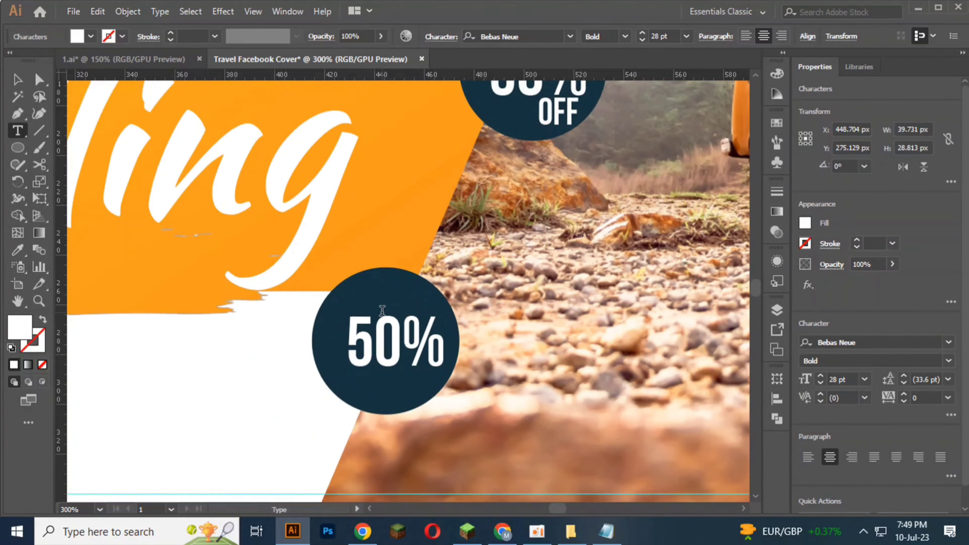
key("ctrl+a")
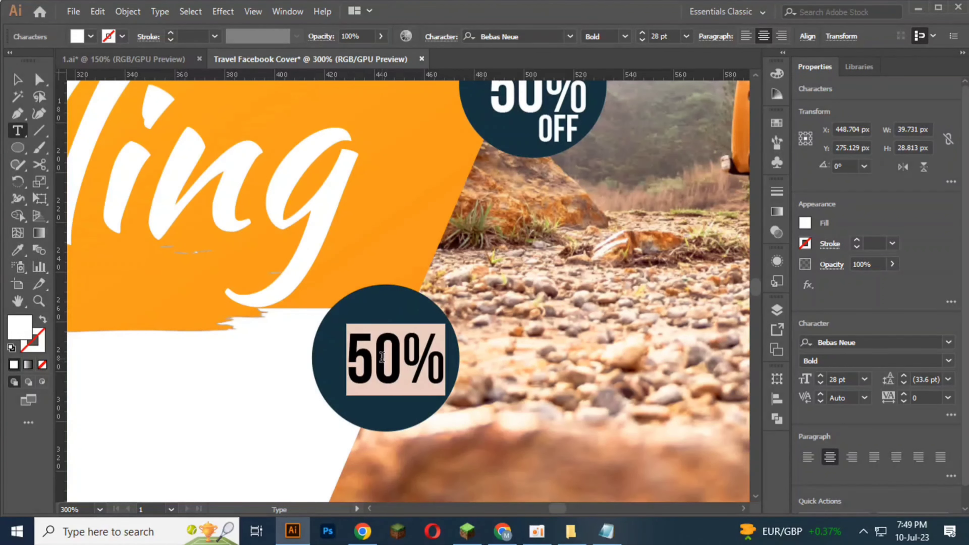
type("BOOK")
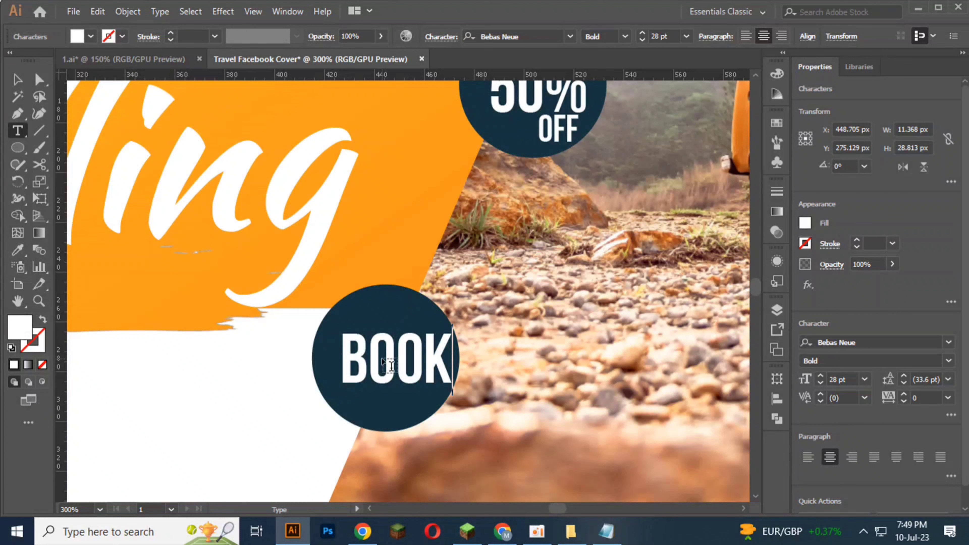
key("Return")
type("NOW")
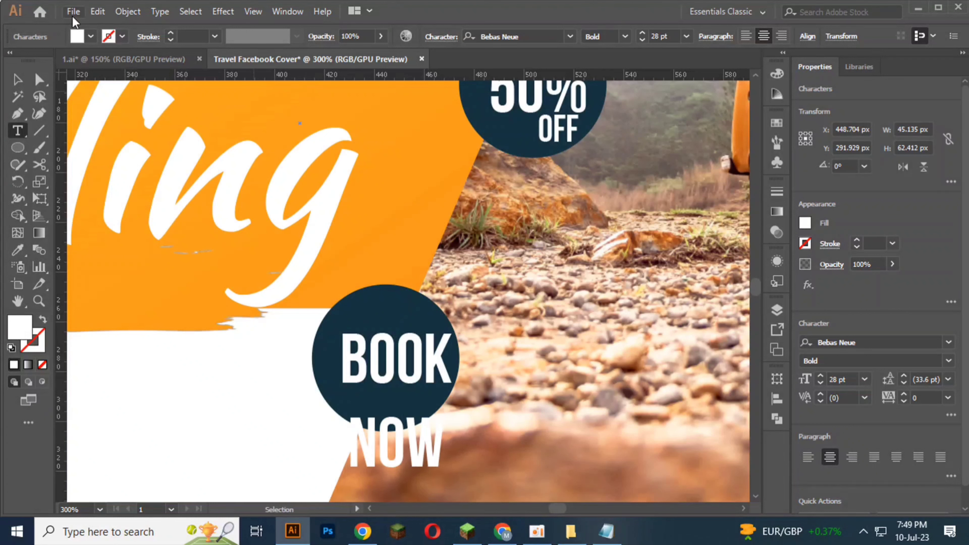
left_click(17, 79)
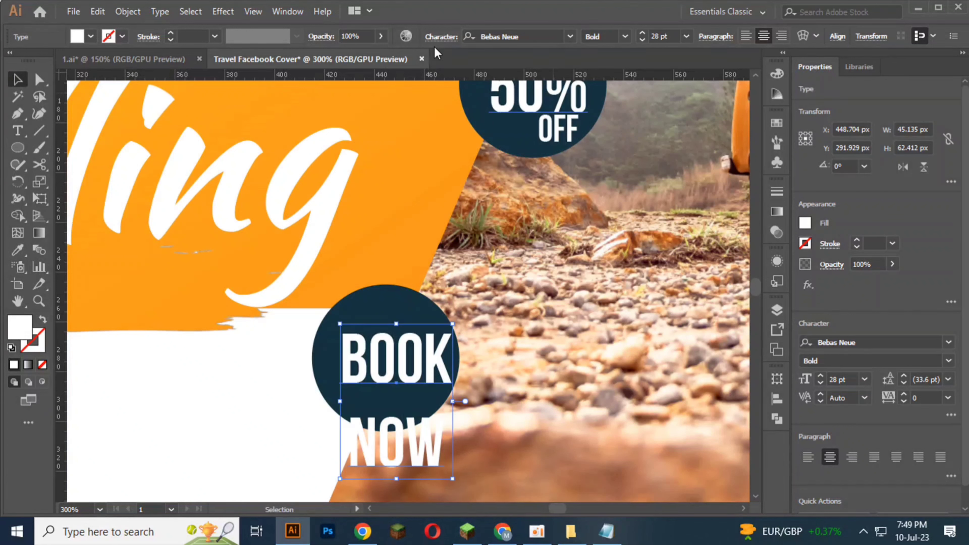
Step: Tighten the leading of the "BOOK NOW" text to 24 pt
left_click(436, 37)
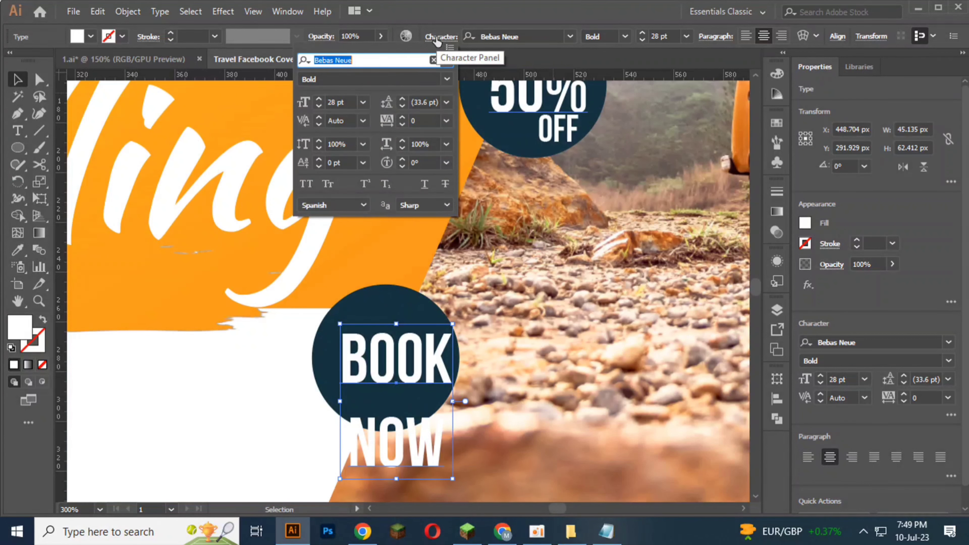
left_click(401, 107)
left_click(401, 106)
left_click(401, 106)
left_click(401, 107)
left_click(401, 106)
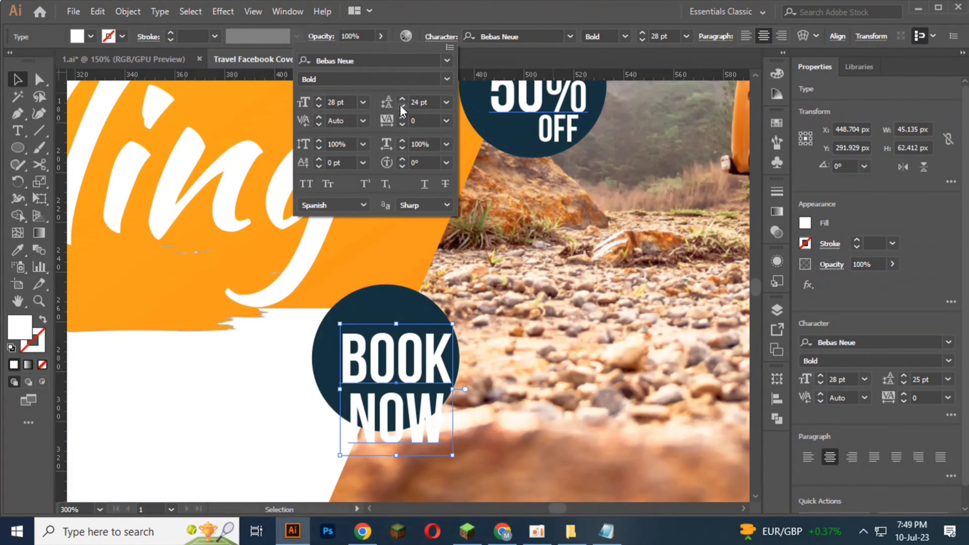
left_click(19, 85)
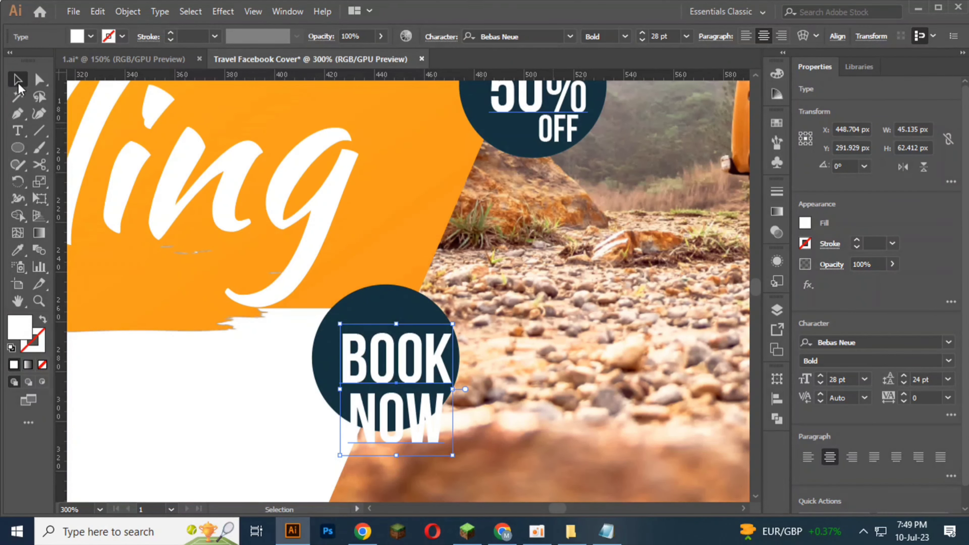
Step: Move the "BOOK NOW" text up and left into the lower circle and reduce its font size to 20 pt
scroll(320, 293, "down", 1)
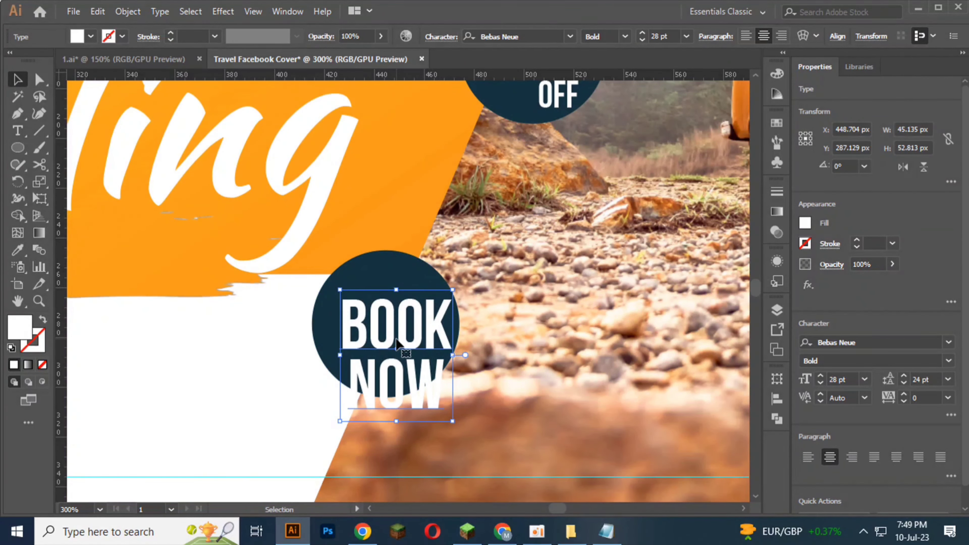
left_click_drag(396, 342, 383, 317)
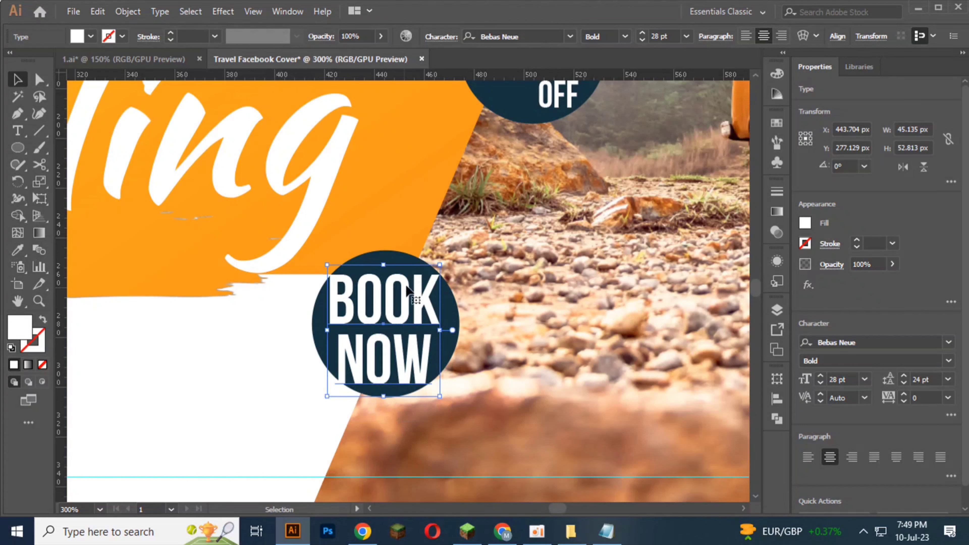
left_click(644, 39)
left_click(643, 39)
left_click(643, 38)
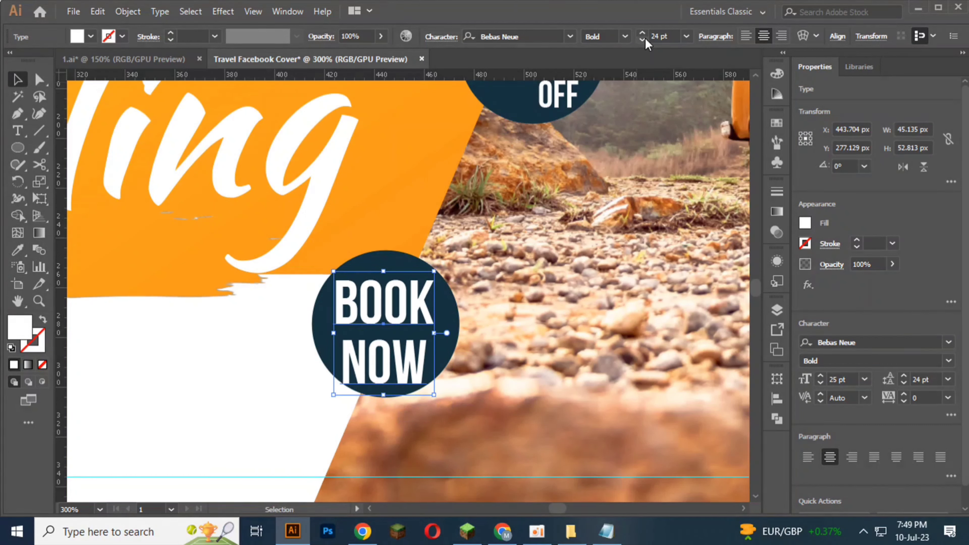
left_click(643, 39)
left_click(643, 38)
left_click(644, 38)
left_click(643, 39)
left_click(643, 39)
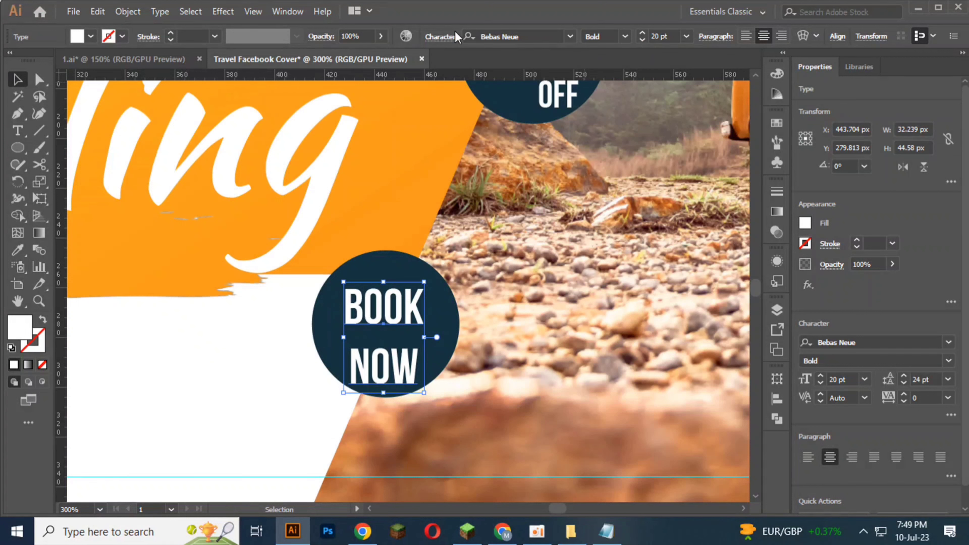
Step: Reduce the leading of the "BOOK NOW" text to 17 pt
left_click(450, 38)
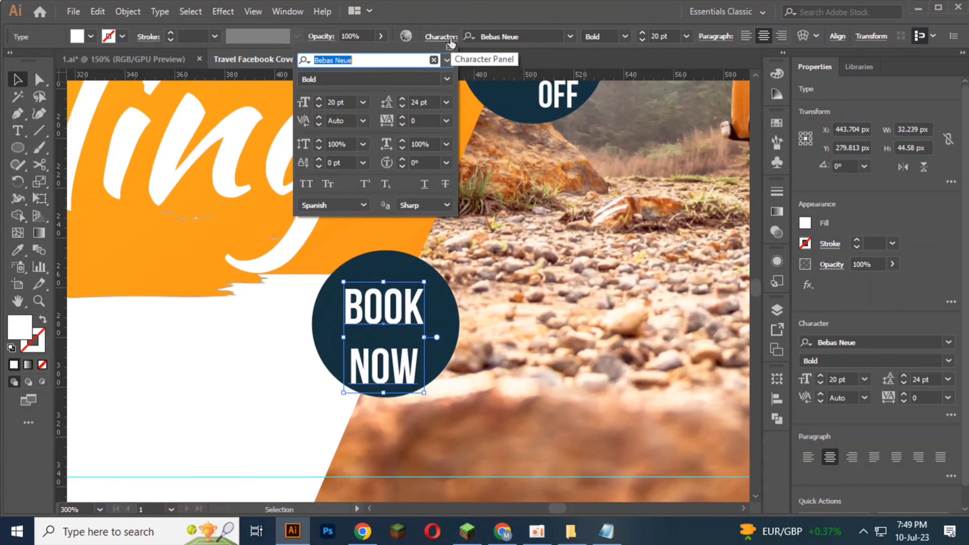
left_click(400, 105)
left_click(401, 103)
left_click(401, 104)
left_click(402, 103)
left_click(401, 104)
left_click(401, 104)
left_click(401, 104)
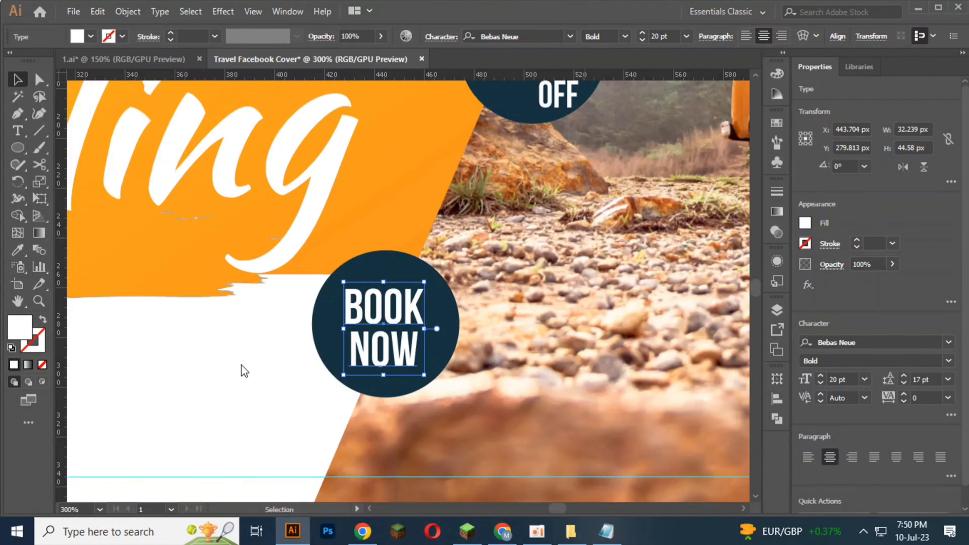
Step: Nudge the "BOOK NOW" text slightly downward to centre it in the lower circle, and deselect it
key("Right")
key("Down")
left_click(318, 330)
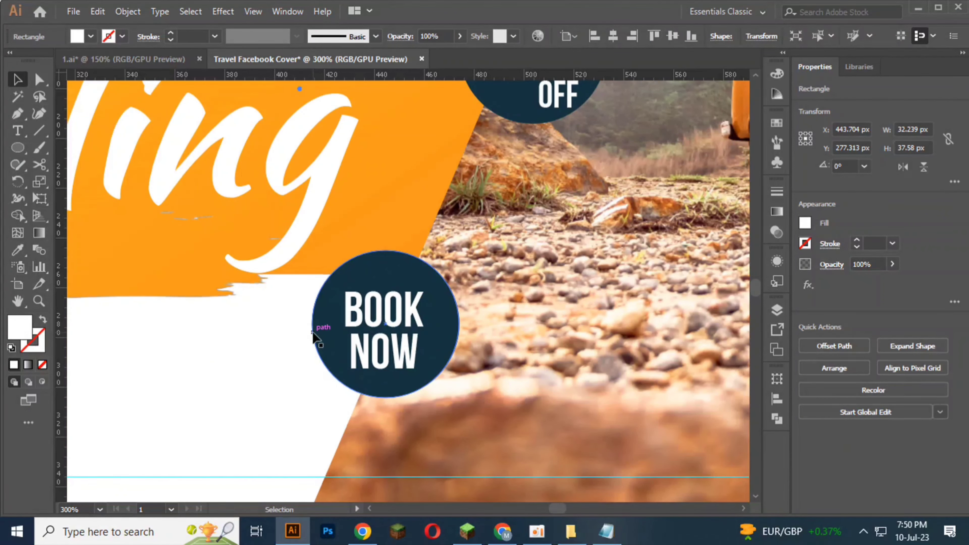
key("ctrl+0")
left_click(351, 447)
left_click_drag(252, 442, 320, 433)
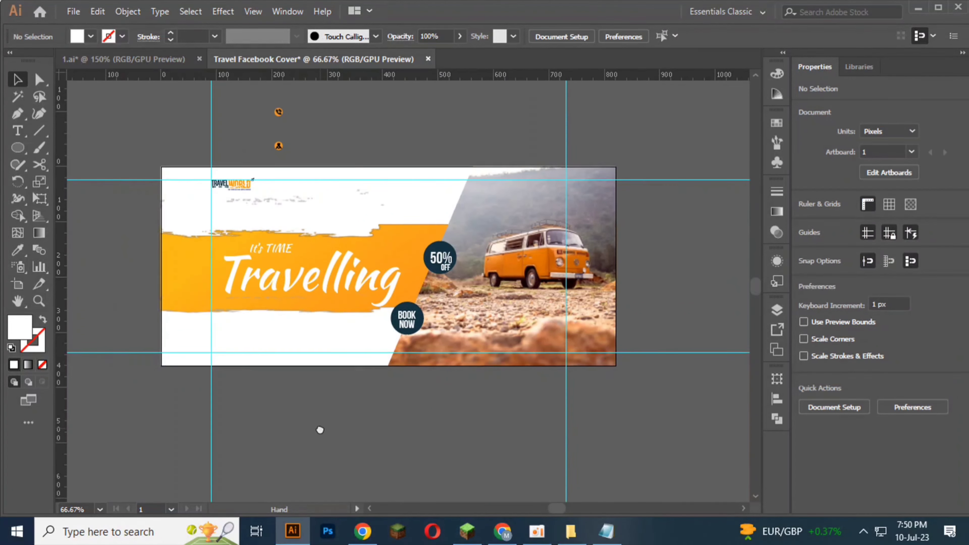
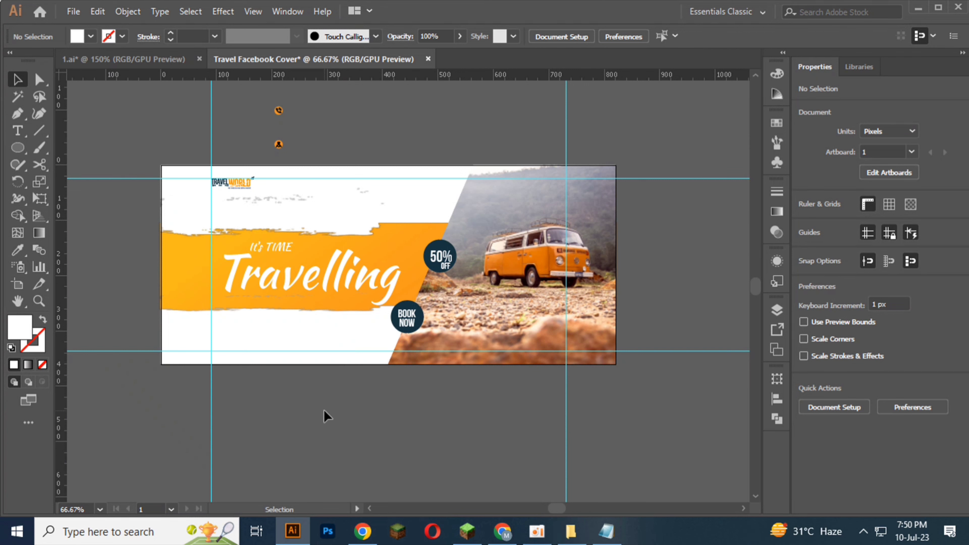
Step: Add a placeholder text line below the artboard in Roboto with a font size of 12 pt
scroll(266, 351, "up", 1)
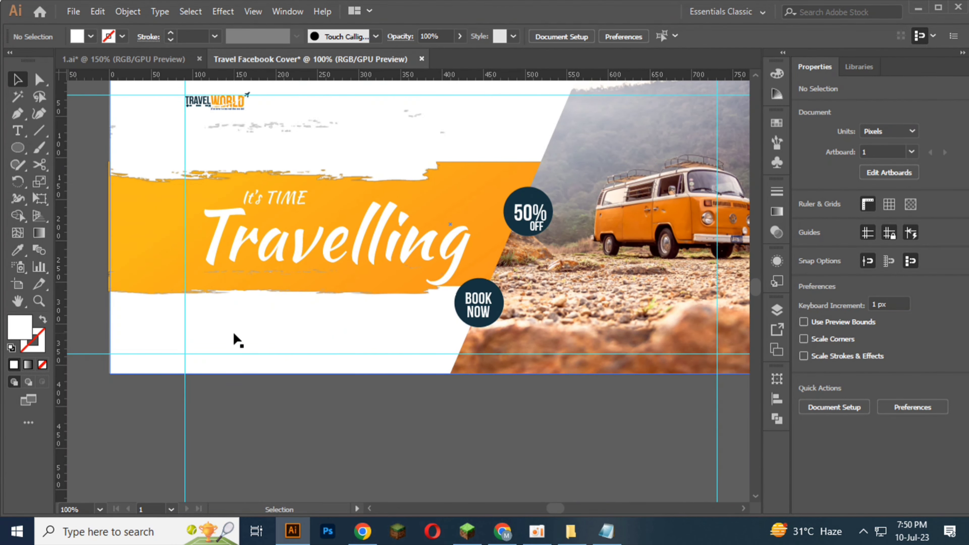
left_click(18, 131)
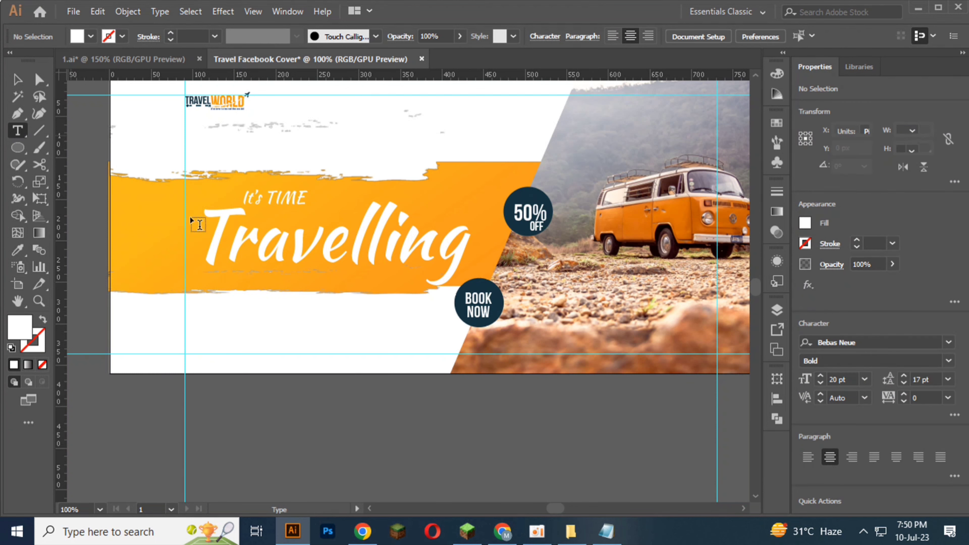
left_click(249, 430)
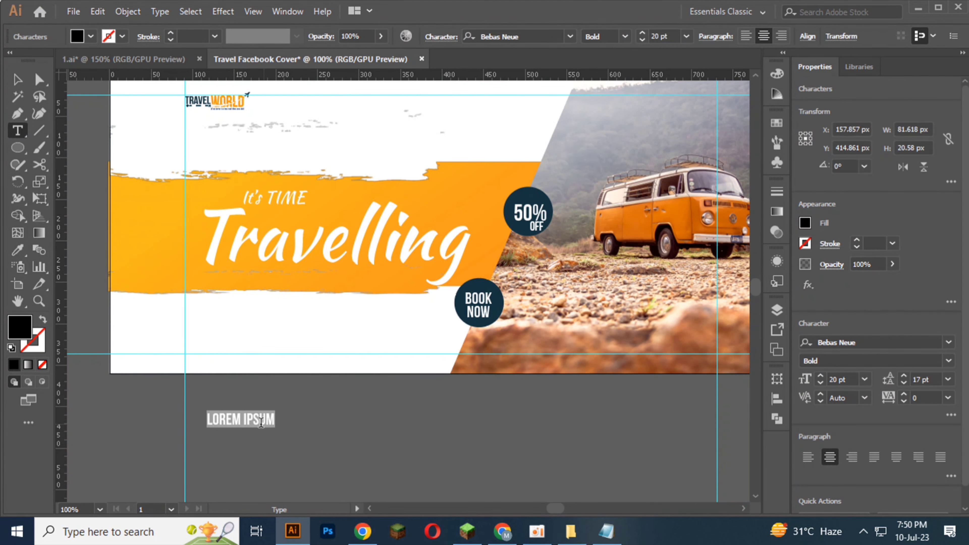
left_click(570, 36)
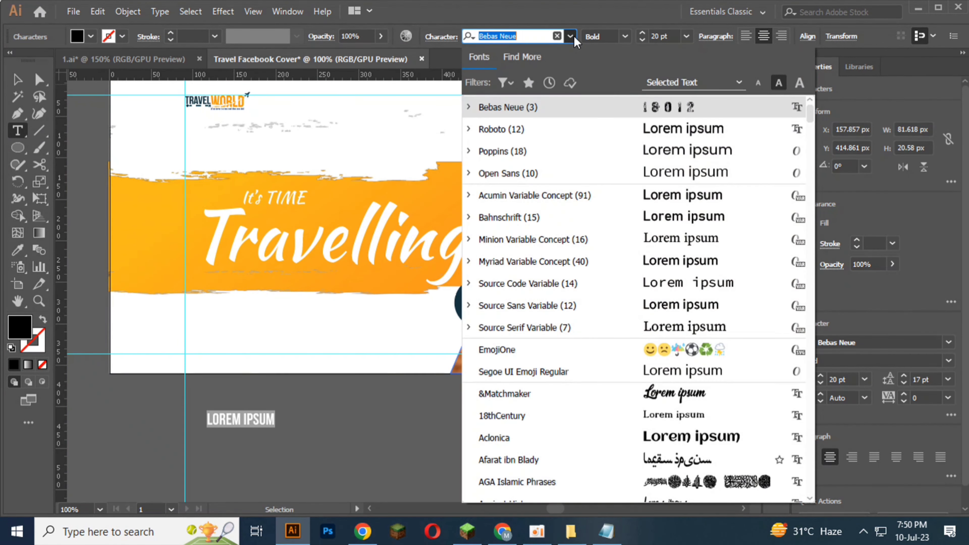
left_click(527, 126)
left_click(643, 39)
left_click(642, 40)
left_click(642, 39)
left_click(643, 40)
left_click(643, 39)
left_click(643, 39)
left_click(643, 40)
left_click(642, 40)
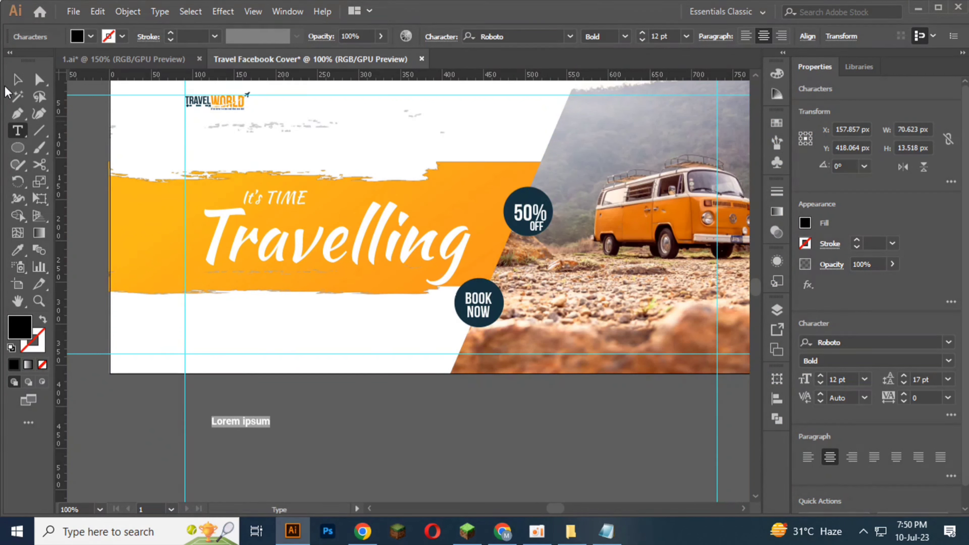
Step: Set the placeholder text's leading to 16 pt and remove the text from below the artboard
left_click(17, 80)
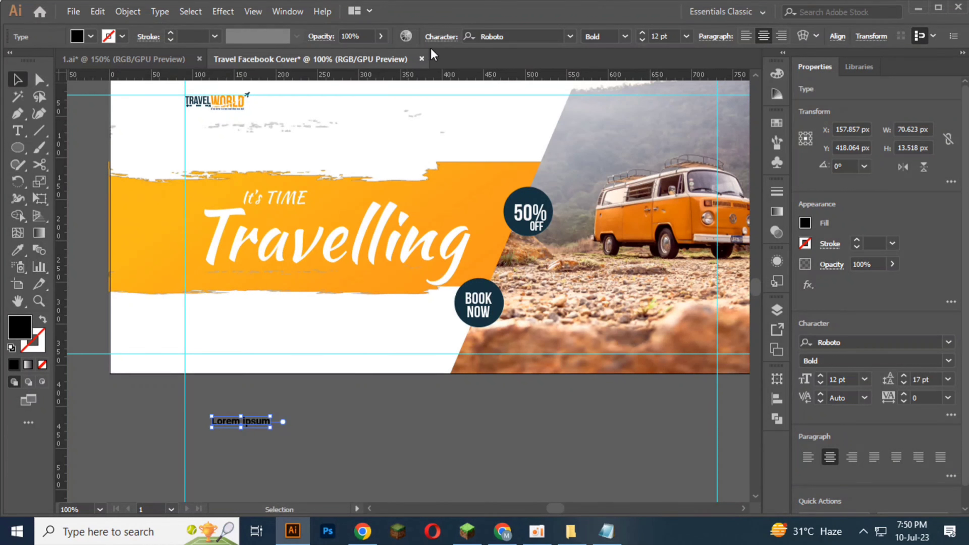
left_click(435, 34)
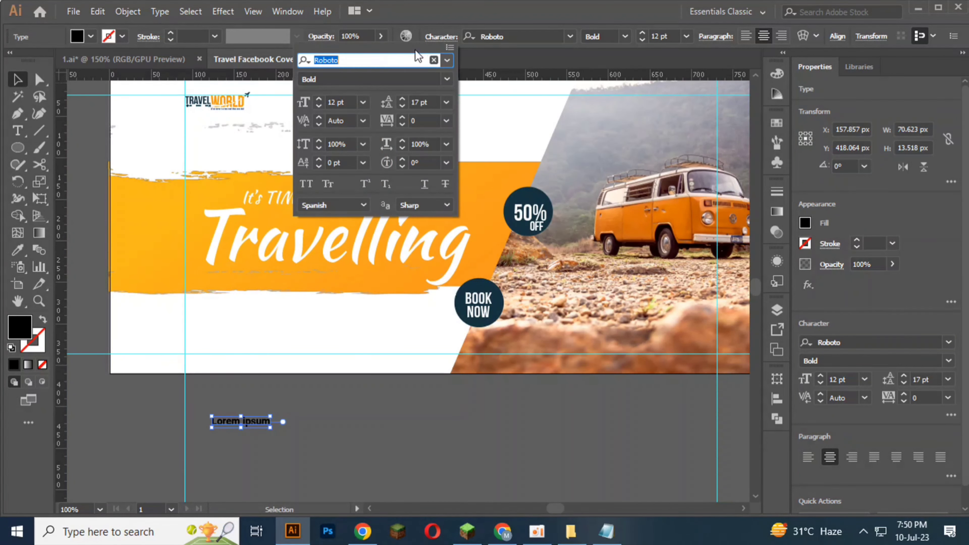
left_click(402, 107)
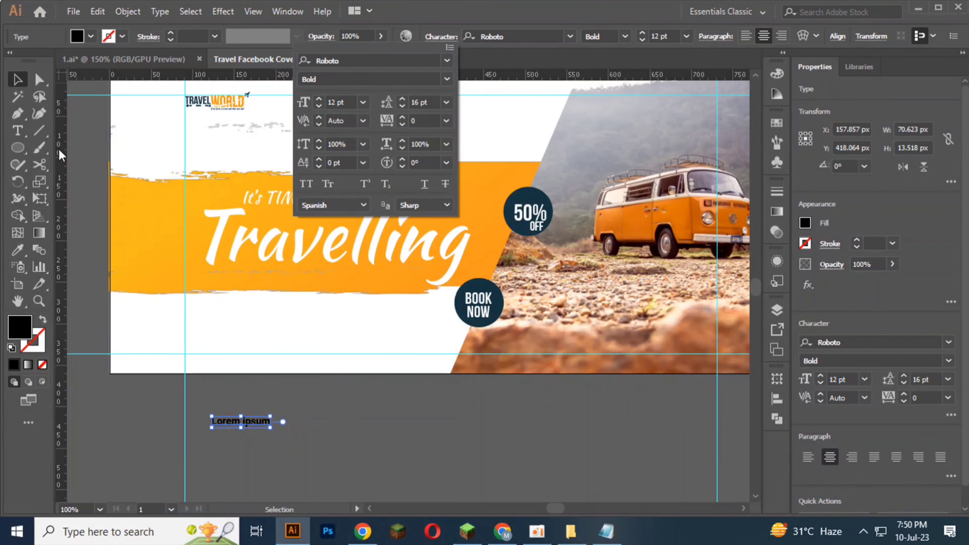
left_click(281, 445)
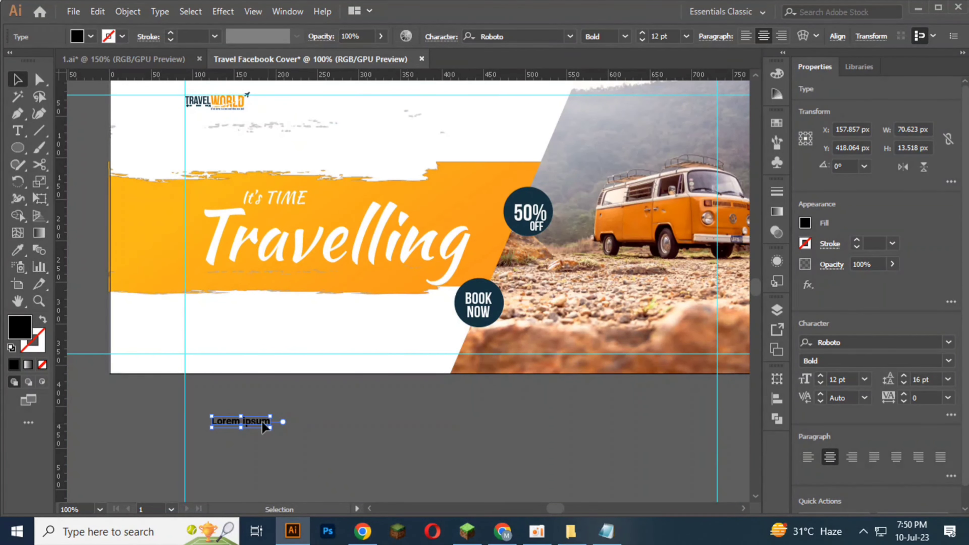
left_click(190, 384)
Step: Draw a text area about 316 px by 16 px under the orange brush band from the left guide, and set its font size to 8 pt
scroll(210, 328, "up", 1)
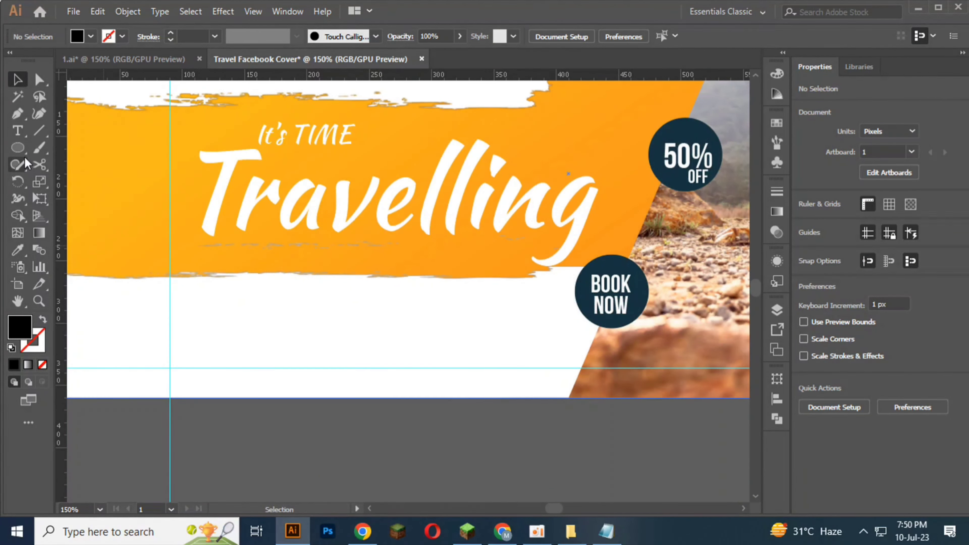
left_click(19, 131)
mouse_move(171, 301)
left_mouse_down()
mouse_move(553, 328)
mouse_move(565, 319)
left_mouse_up()
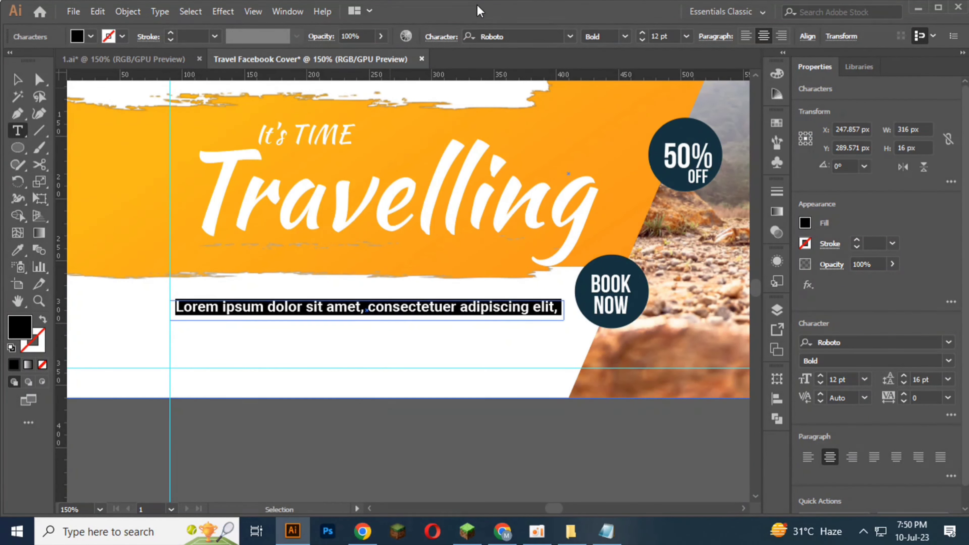
left_click(641, 40)
left_click(642, 40)
left_click(642, 40)
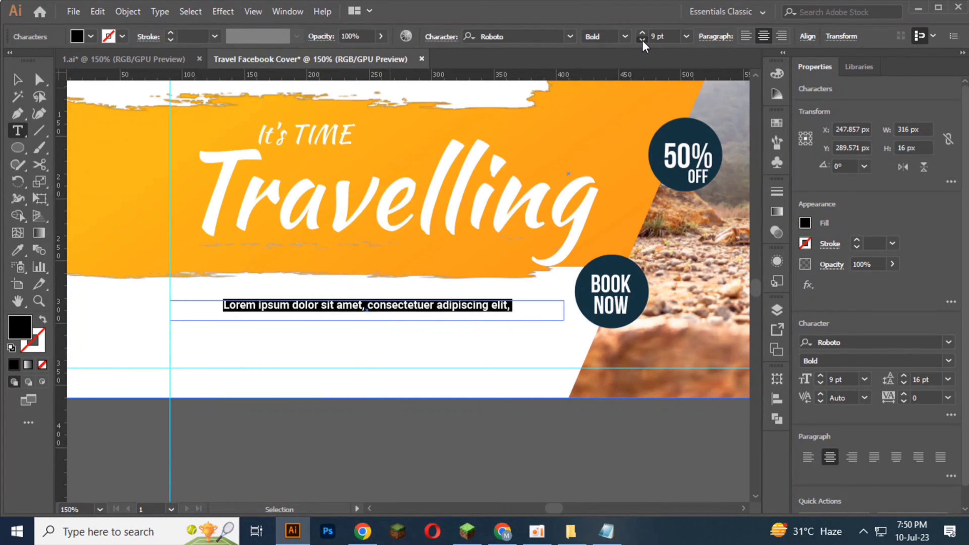
left_click(642, 40)
left_click(18, 81)
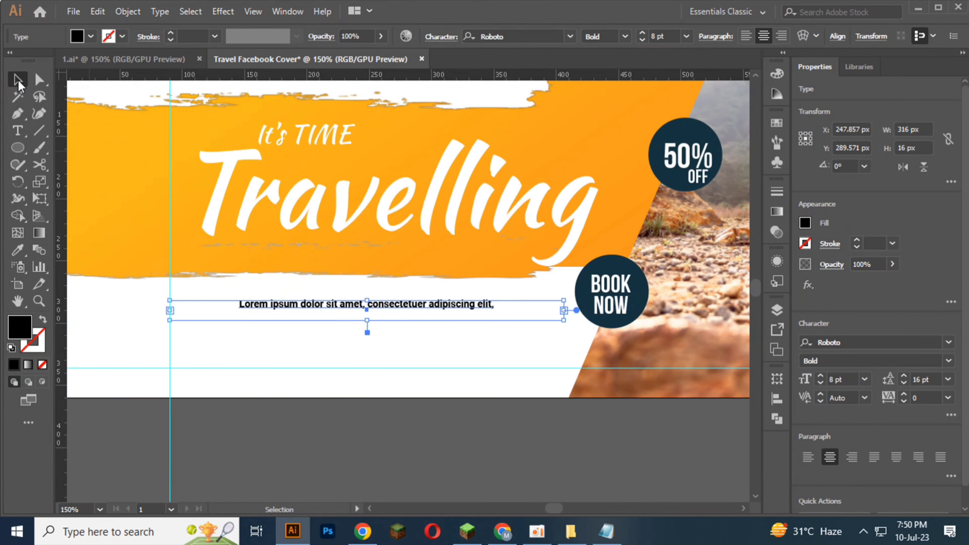
Step: Delete the one-line text area and draw a taller one about 304 px by 23 px under the orange band, starting at the left guide
key("Delete")
left_click(18, 130)
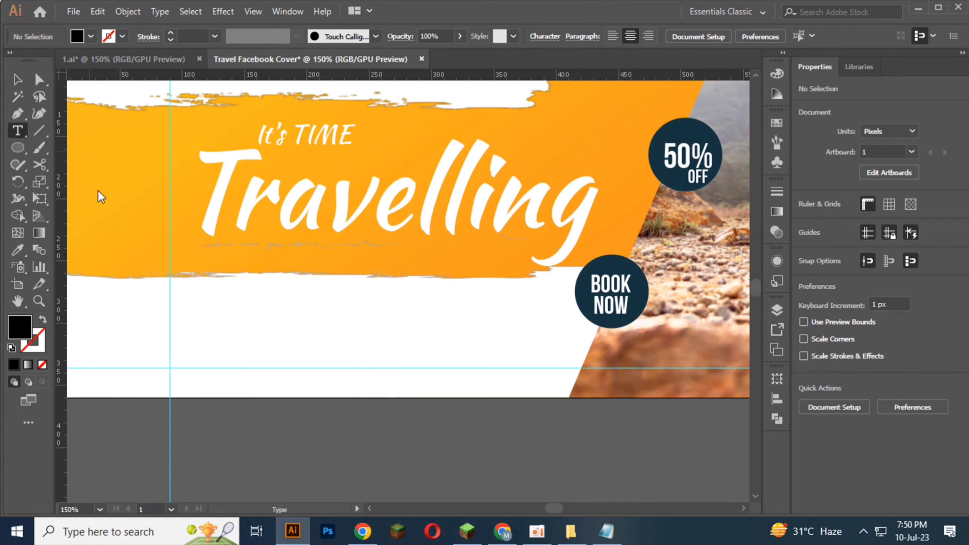
left_click_drag(170, 294, 549, 321)
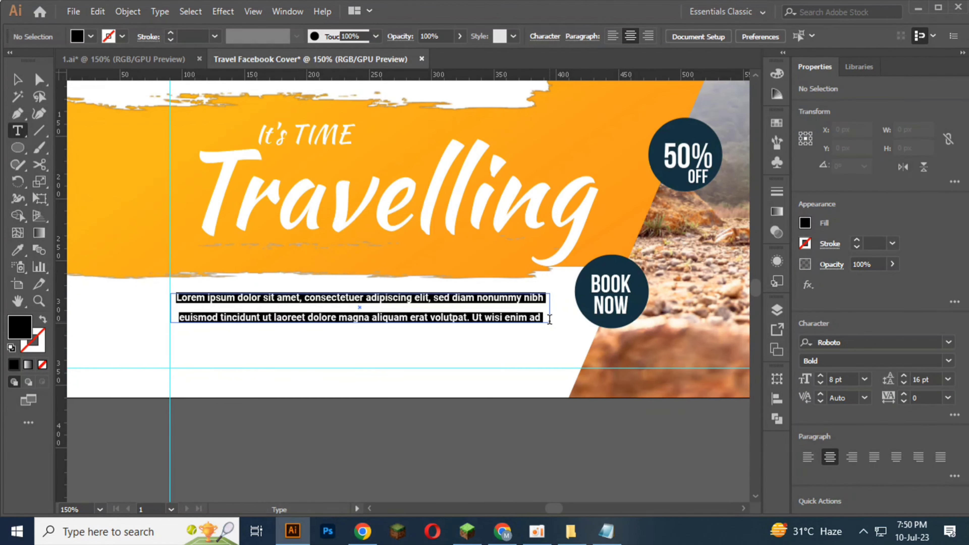
Step: Reduce the leading of the whole Lorem ipsum paragraph to 11 pt
key("ctrl+a")
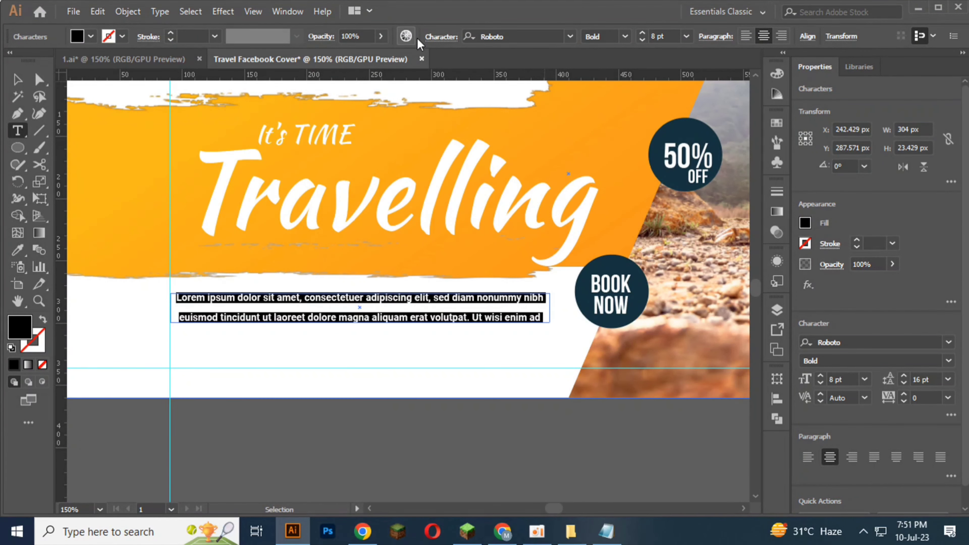
left_click(449, 41)
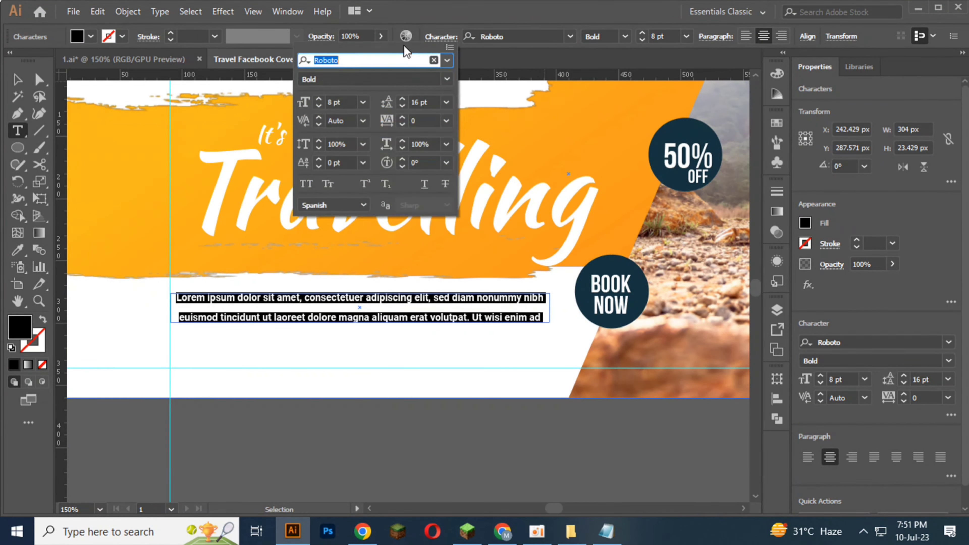
left_click(402, 105)
left_click(402, 105)
left_click(402, 105)
left_click(402, 105)
left_click(402, 105)
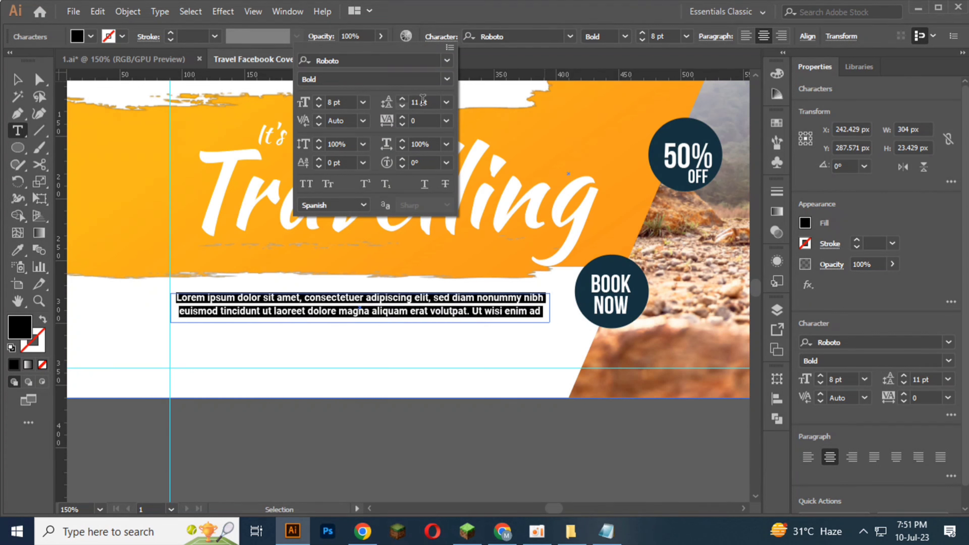
Step: Set the Lorem ipsum paragraph's font style to Regular, align it left, and deselect it
left_click(628, 37)
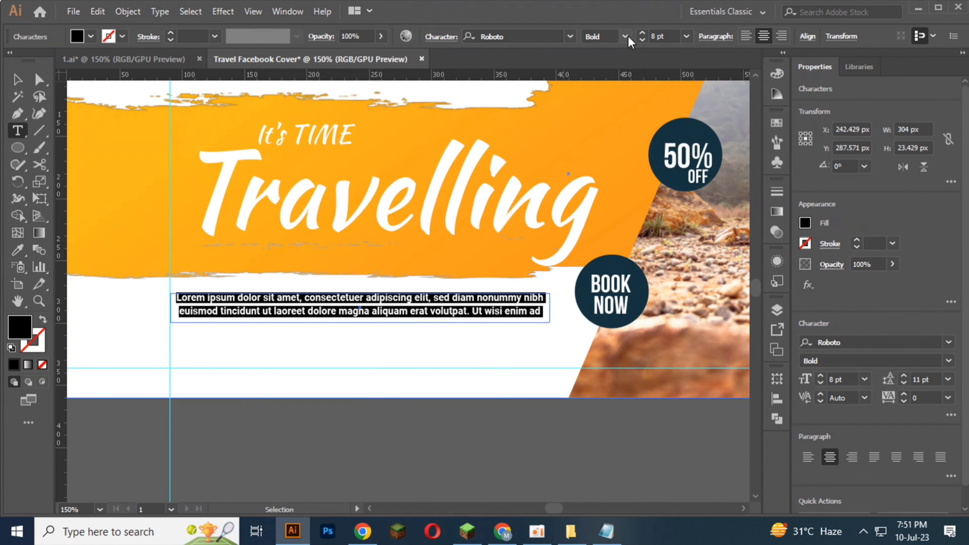
left_click(628, 36)
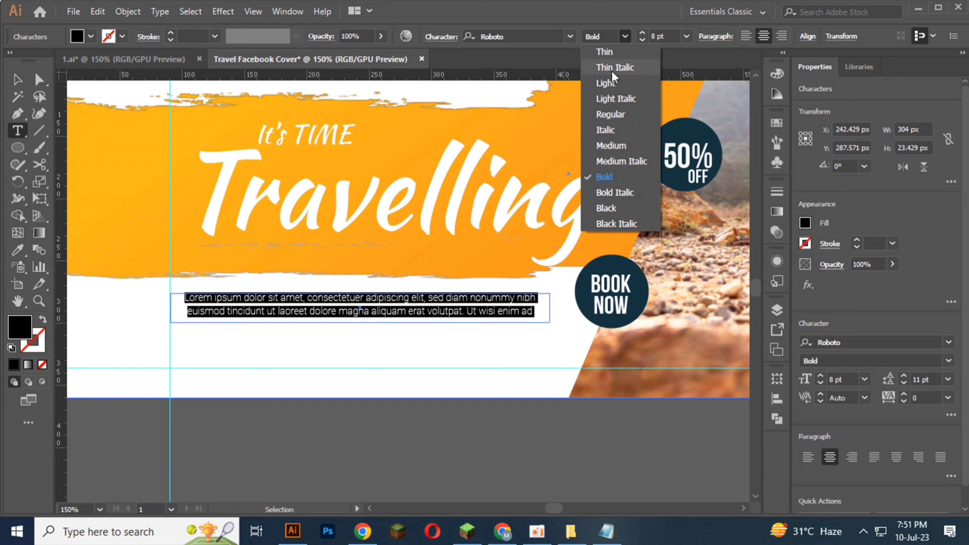
left_click(609, 115)
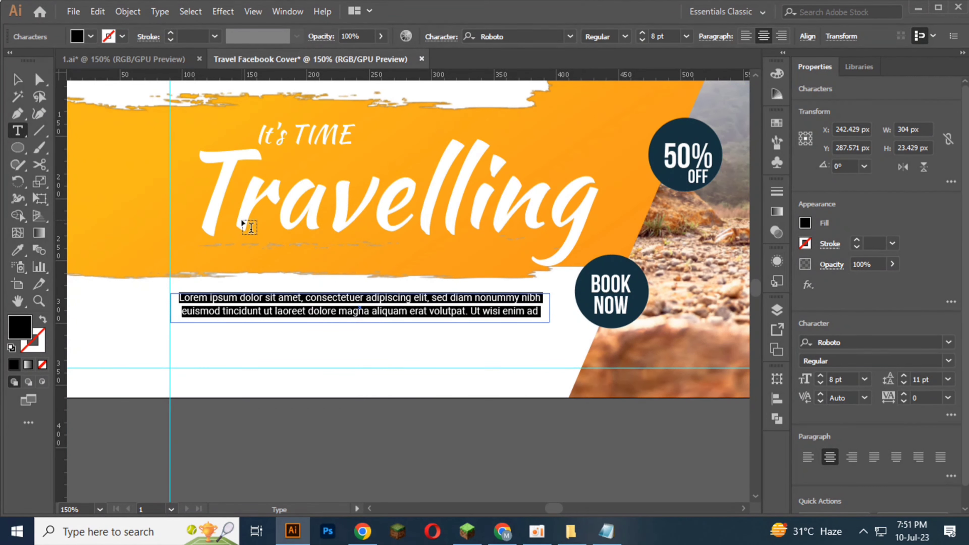
left_click(746, 36)
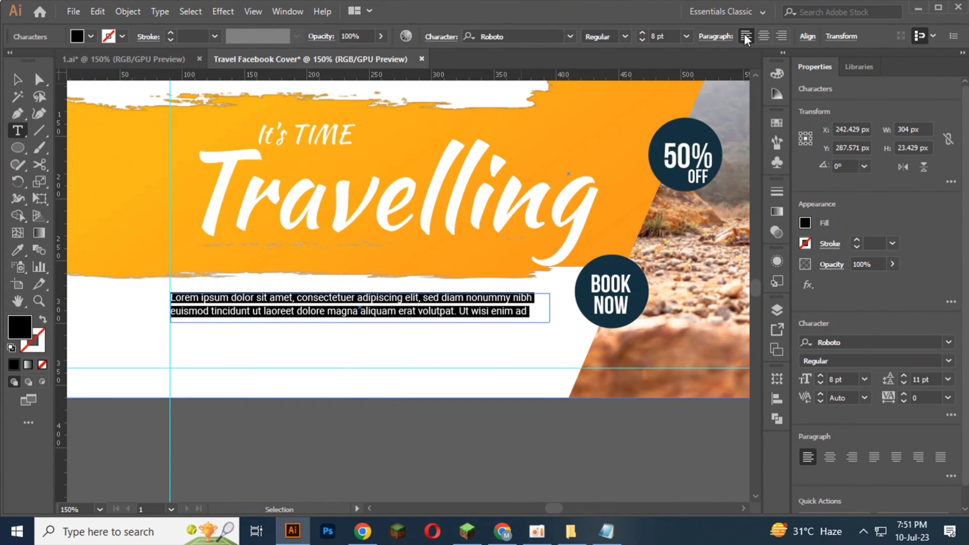
left_click(17, 79)
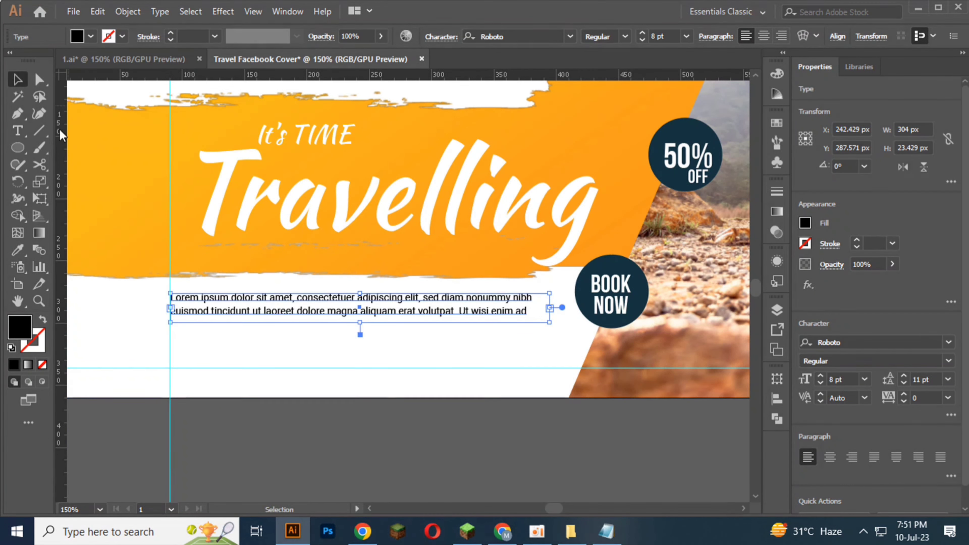
left_click(222, 414)
Step: Move the phone and location icons together from above the artboard to just below its lower left part
scroll(223, 414, "down", 2)
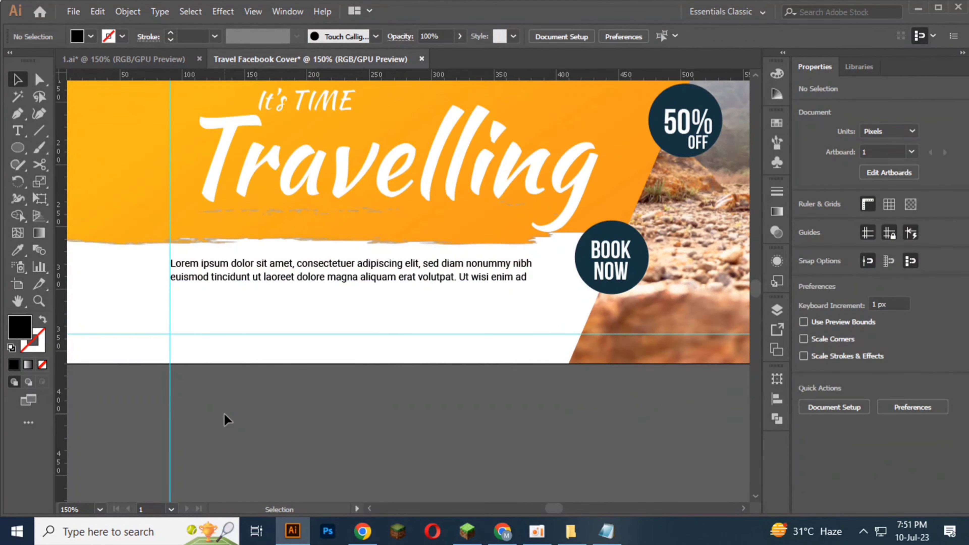
scroll(272, 334, "down", 2)
scroll(273, 334, "up", 2)
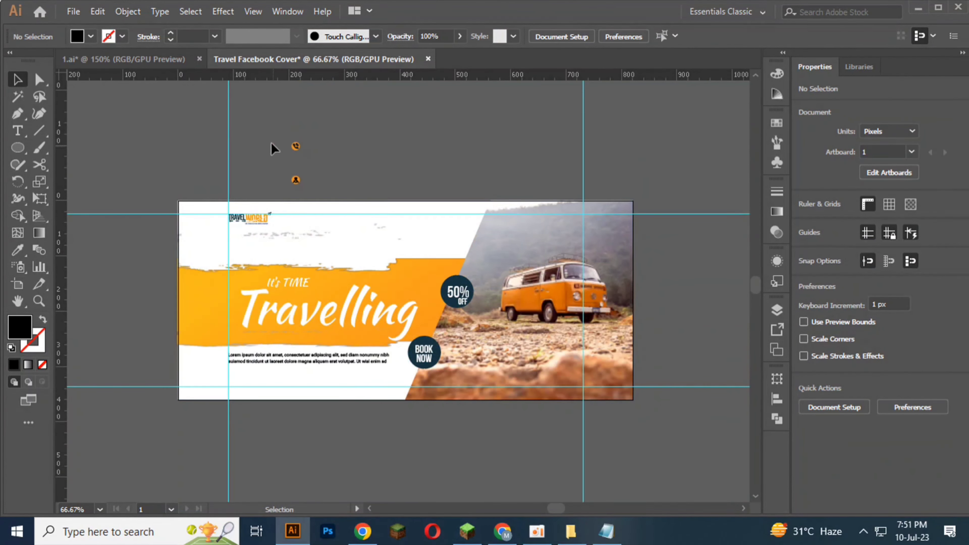
left_click_drag(313, 169, 312, 186)
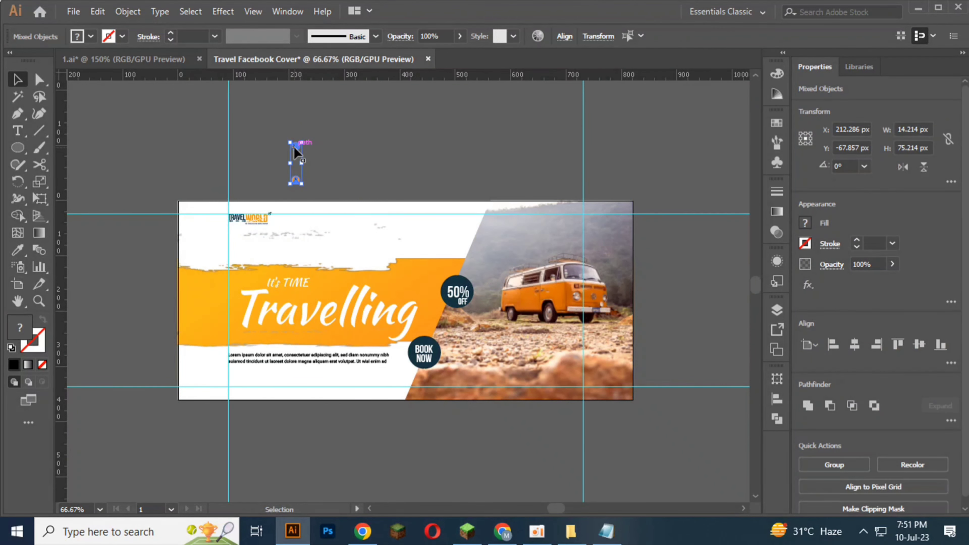
left_click_drag(293, 147, 236, 428)
Step: Move the phone icon onto the artboard against the left guide, just above the lower guide, bring it to front, and deselect it
scroll(227, 431, "up", 3)
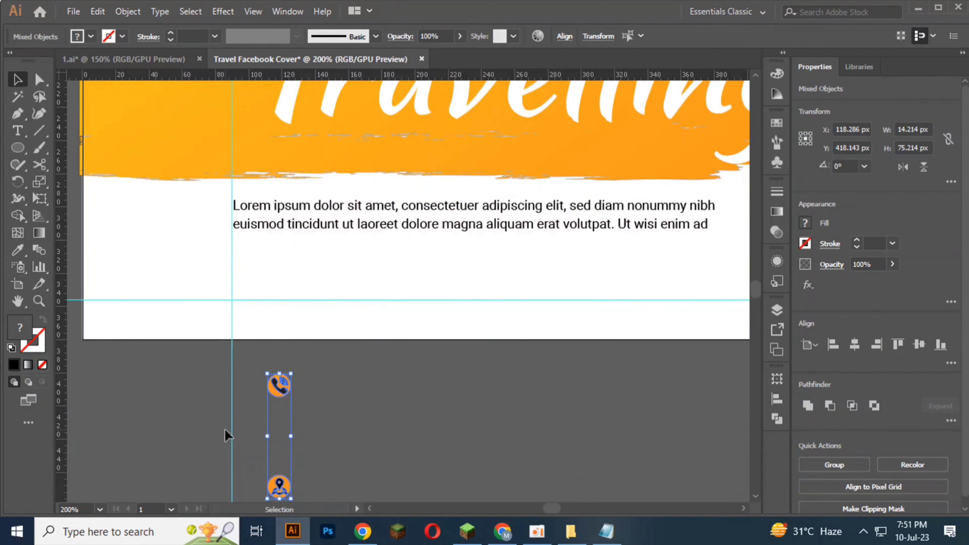
left_click(233, 419)
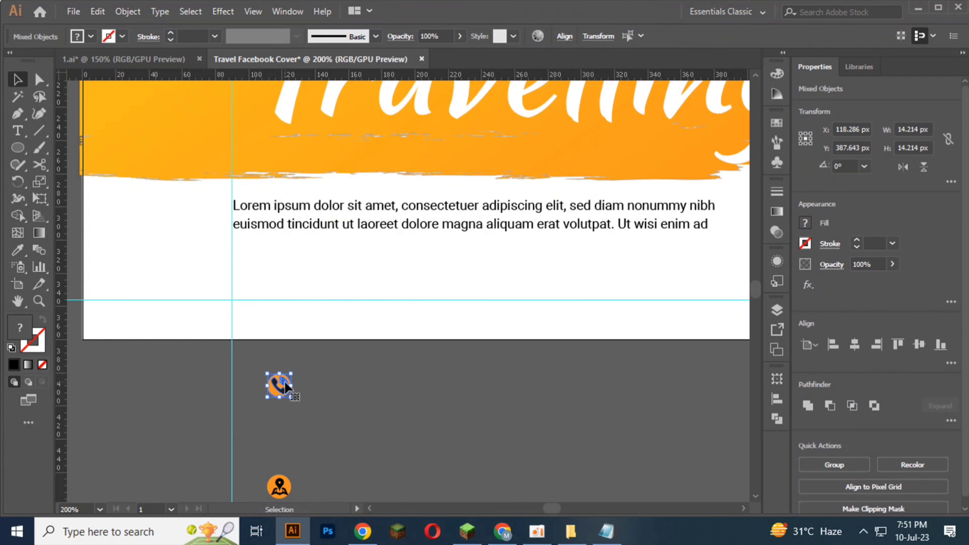
left_click_drag(284, 391, 248, 291)
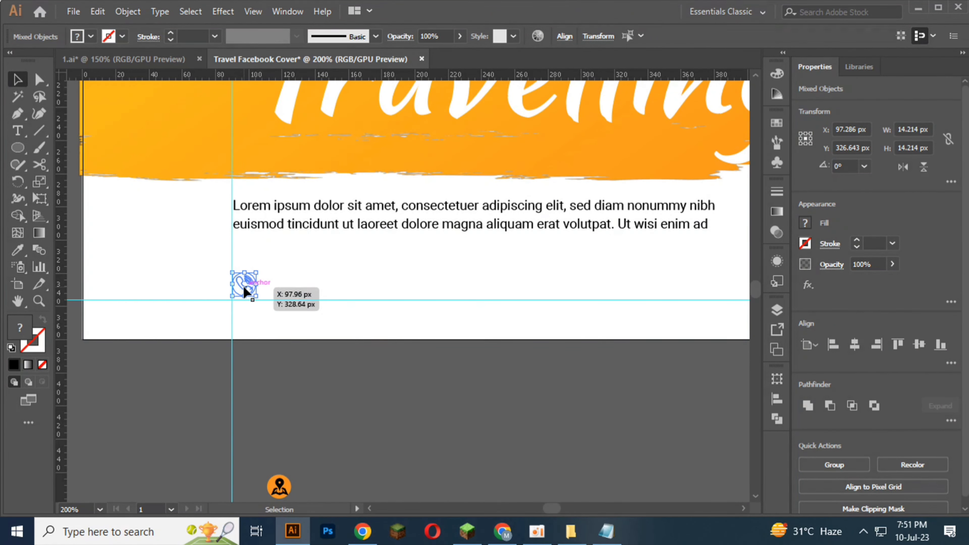
right_click(244, 290)
mouse_move(275, 435)
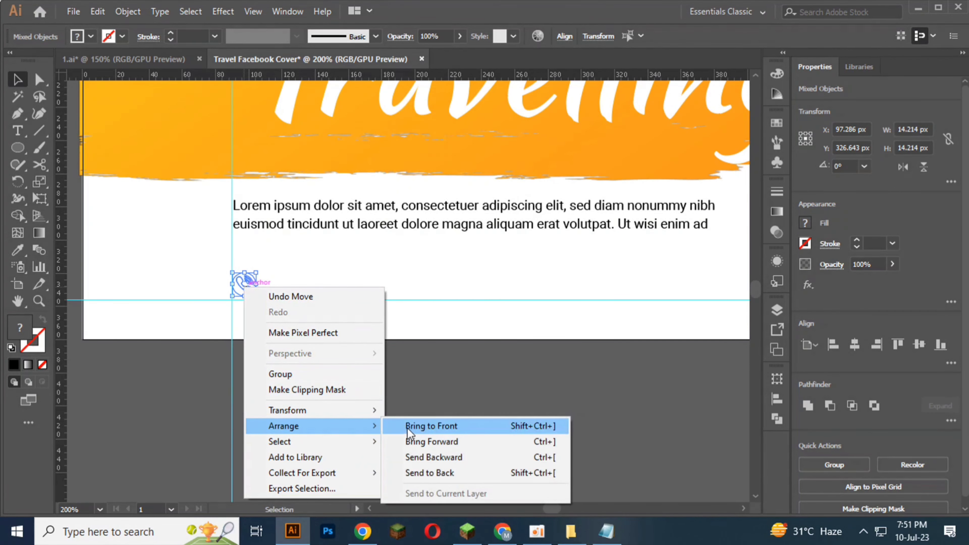
left_click(397, 426)
left_click(361, 417)
scroll(215, 288, "up", 2)
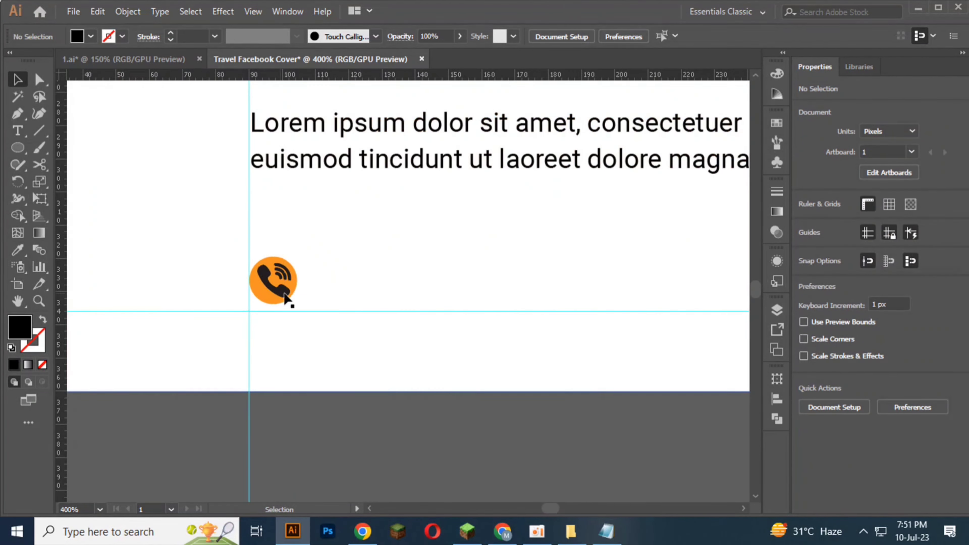
left_click(286, 291)
left_click(18, 254)
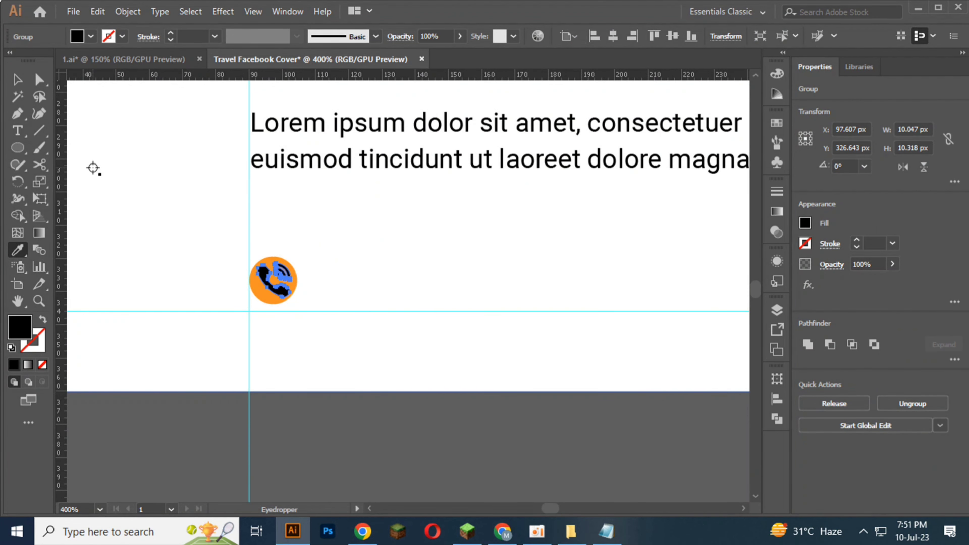
left_click(17, 79)
left_click(153, 216)
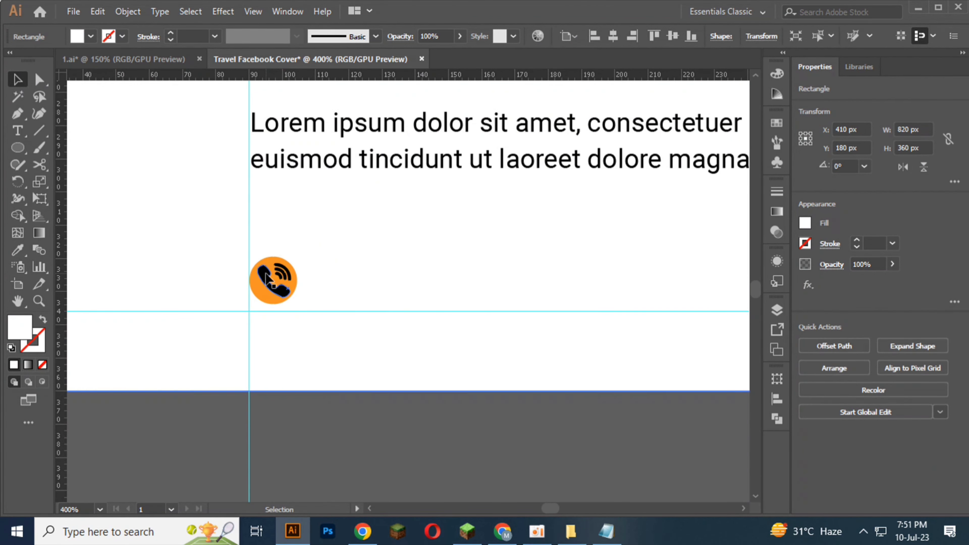
Step: Change the black handset symbol inside the orange phone icon to a white fill and deselect it
left_click(264, 271)
scroll(262, 266, "down", 1)
scroll(253, 312, "up", 2)
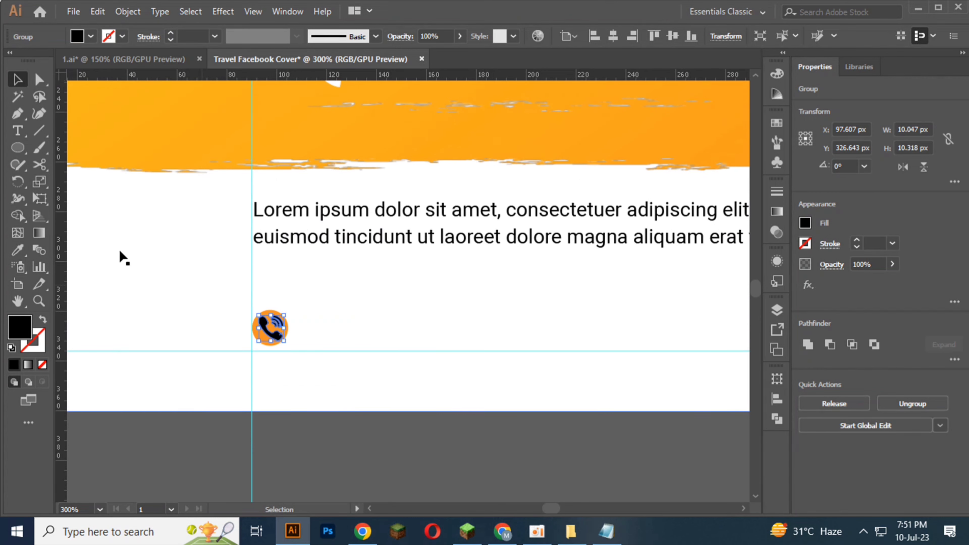
left_click(91, 36)
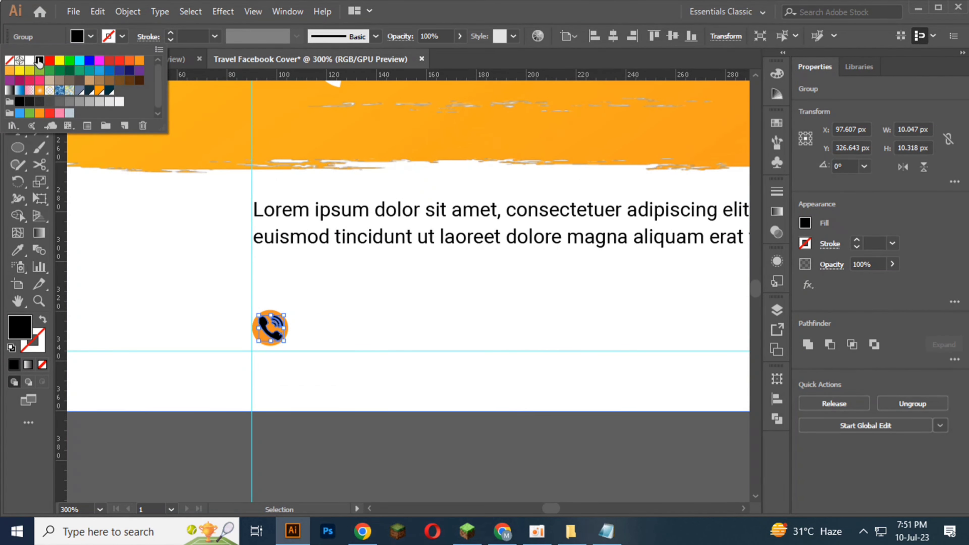
left_click(30, 61)
left_click(314, 427)
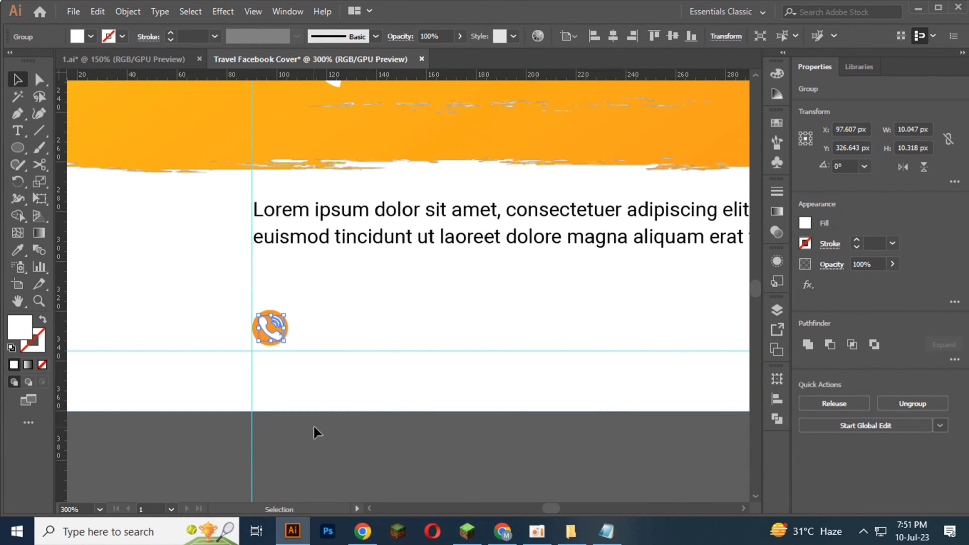
left_click(315, 427)
scroll(311, 397, "down", 3)
scroll(310, 390, "down", 5)
left_click_drag(332, 481, 599, 266)
scroll(328, 463, "down", 1)
key("Delete")
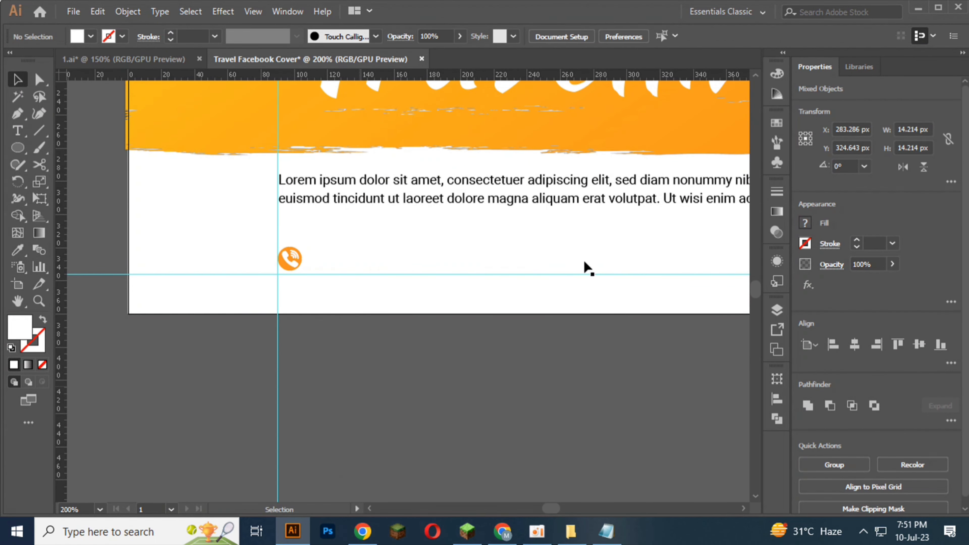
key("ctrl+z")
key("ctrl+z")
key("ctrl+z")
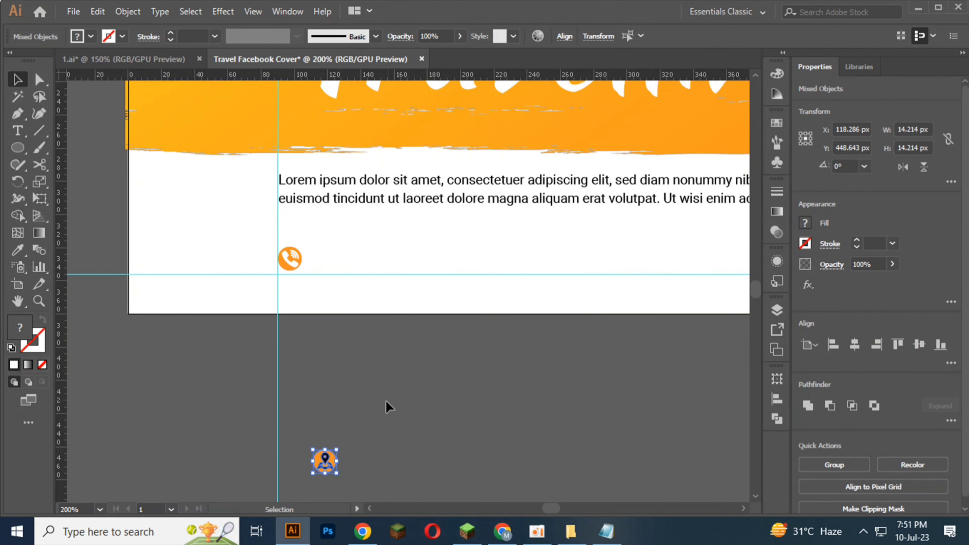
Step: Add a new line of point text on the artboard to the right of the phone icon
scroll(302, 265, "up", 3)
scroll(302, 261, "up", 1)
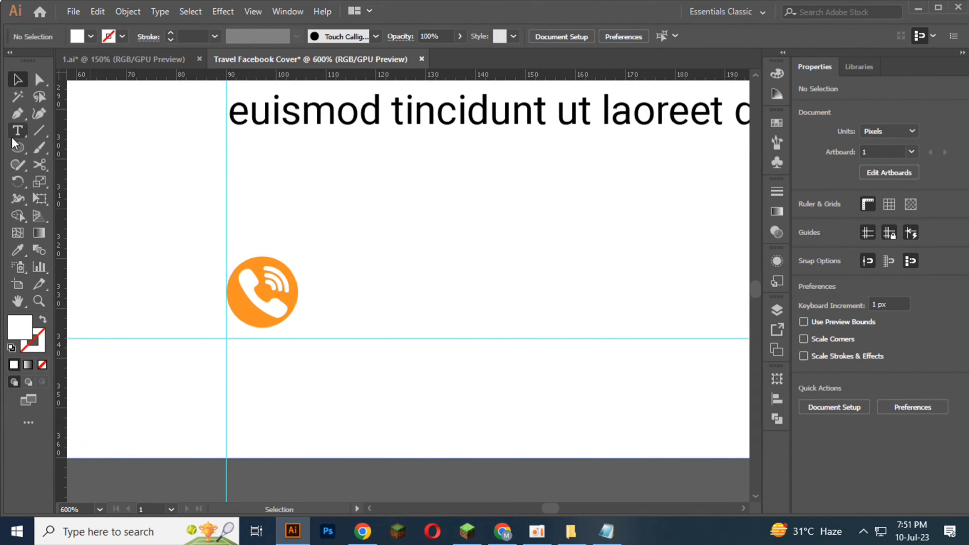
left_click(17, 131)
scroll(326, 277, "down", 2)
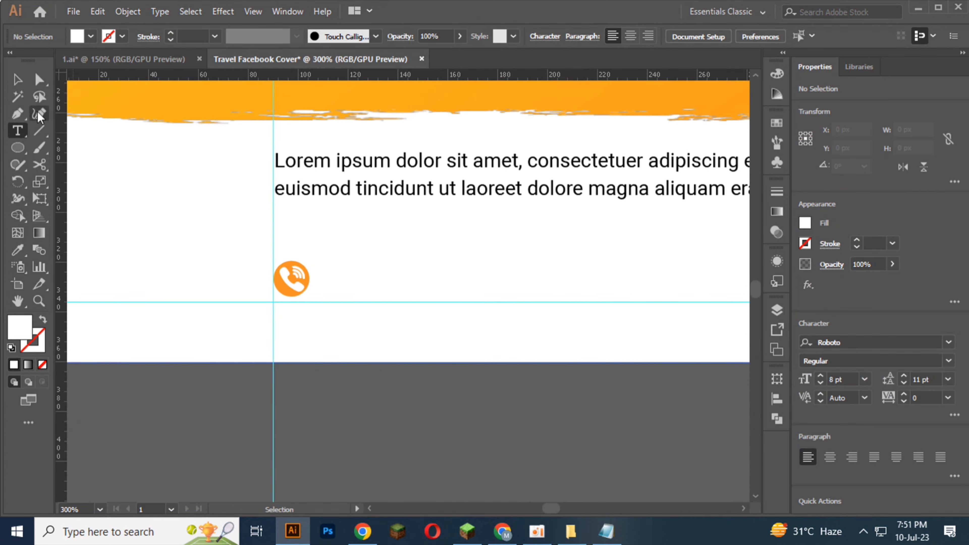
scroll(328, 282, "up", 1)
left_click(336, 271)
left_click(373, 258)
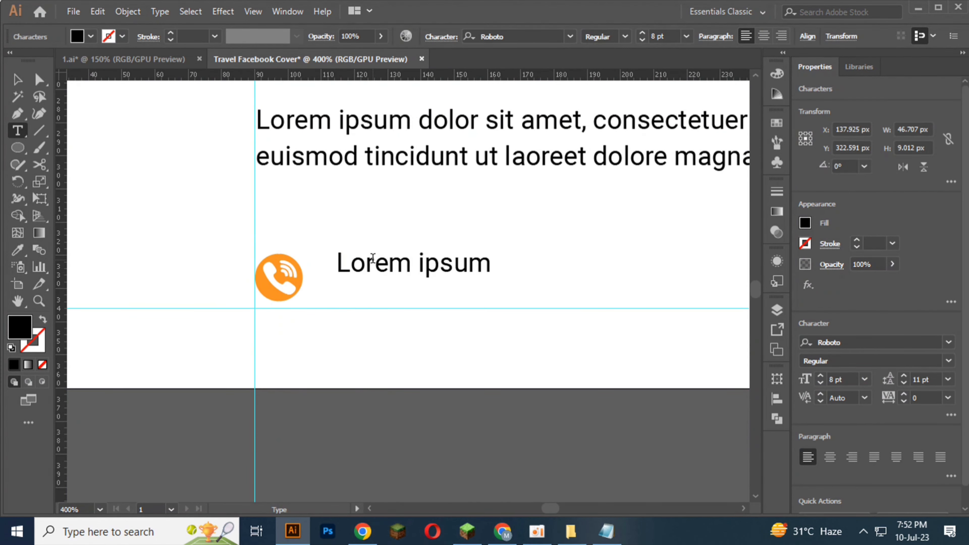
Step: Set the font of the Lorem ipsum placeholder beside the phone icon to Bebas Neue Bold
triple_click(373, 259)
left_click(572, 34)
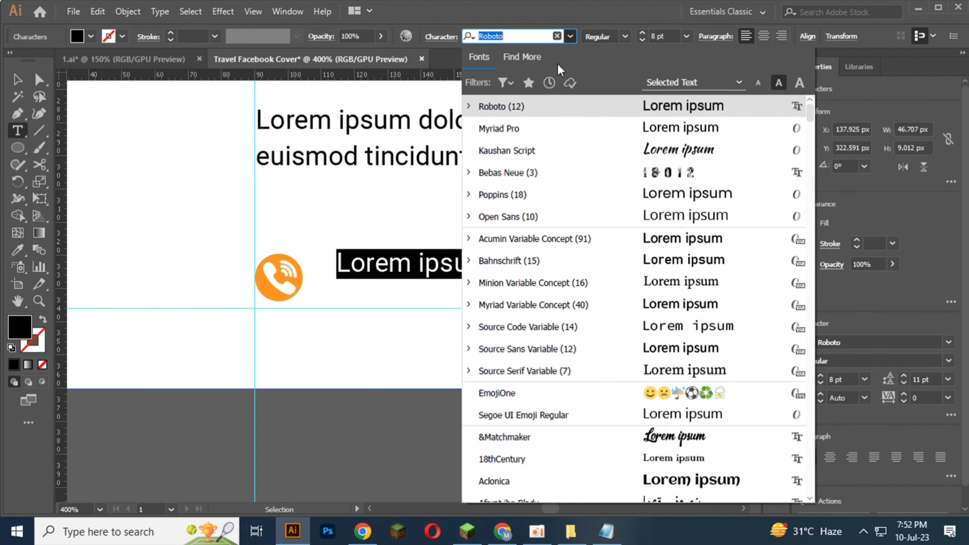
left_click(508, 169)
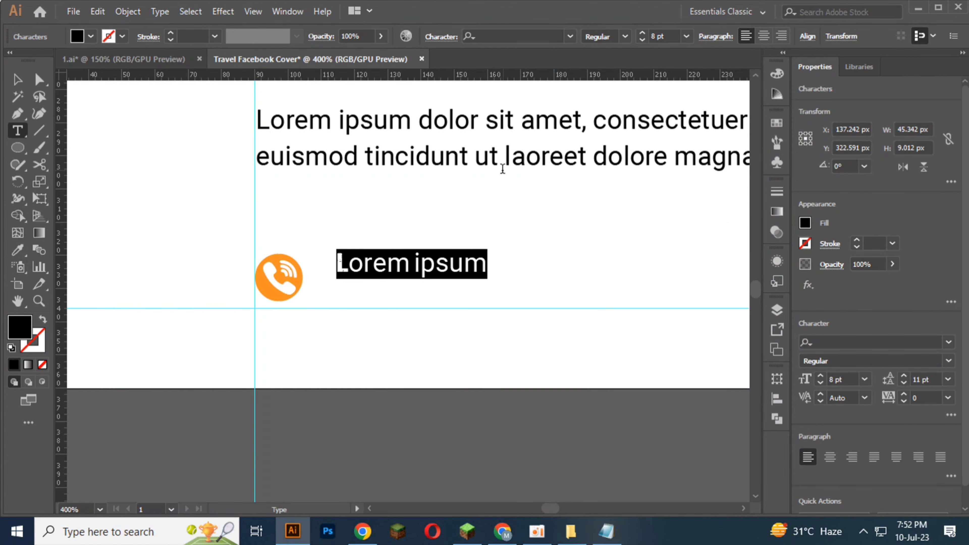
left_click(501, 37)
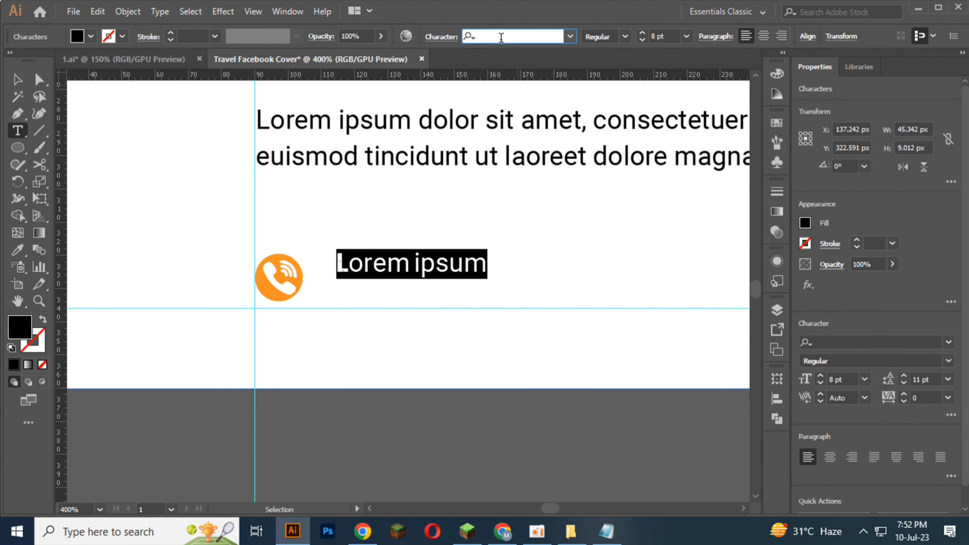
type("BR")
key("BackSpace")
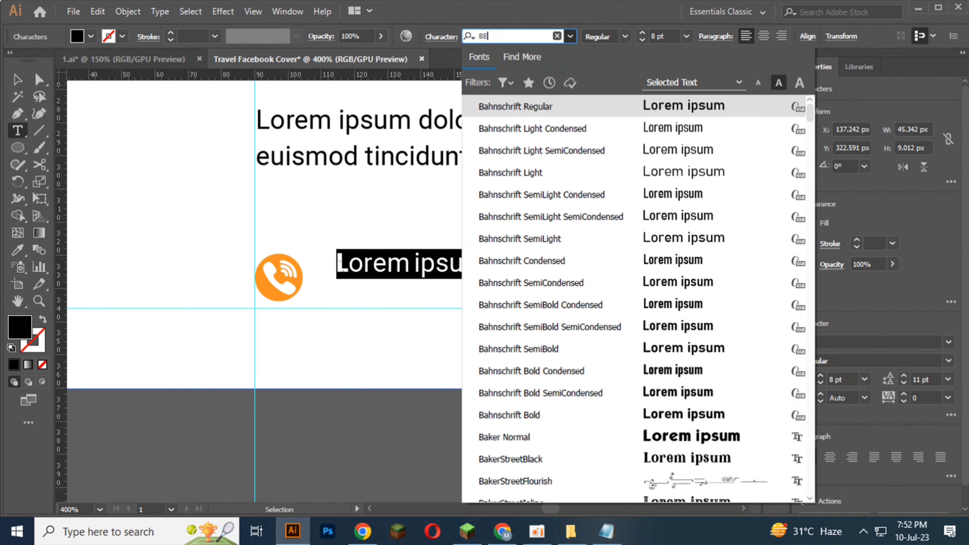
type("E")
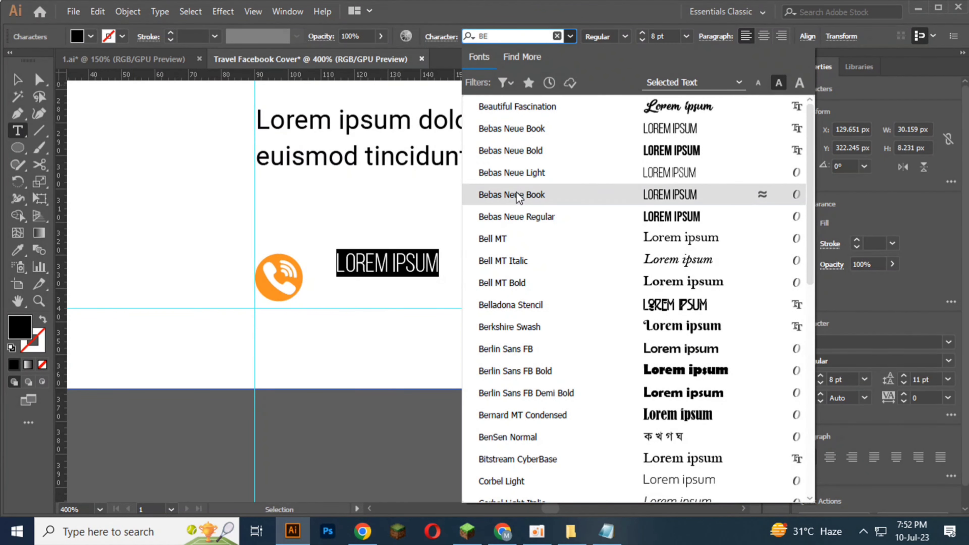
left_click(524, 152)
left_click(366, 249)
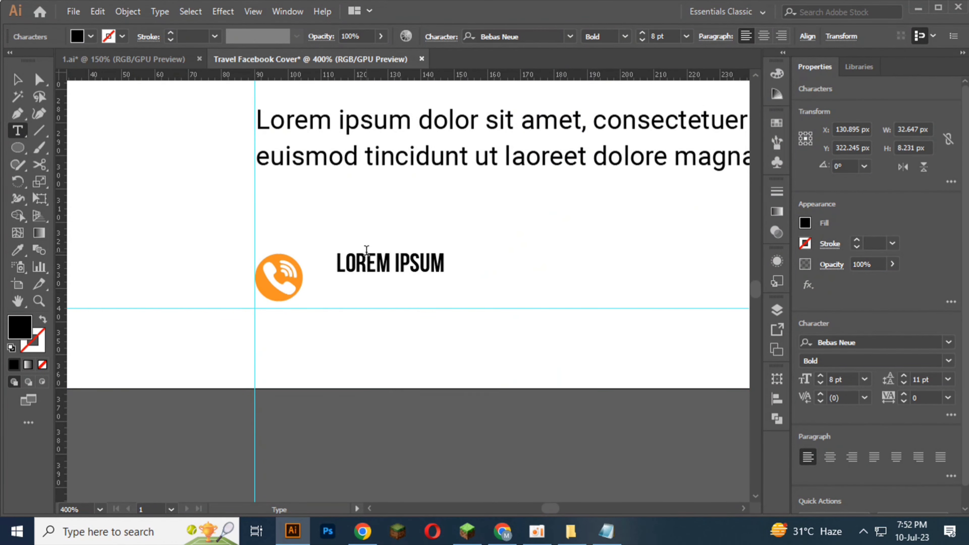
Step: Replace the placeholder with the contact phone number, align it level with the phone icon, and deselect it
triple_click(366, 259)
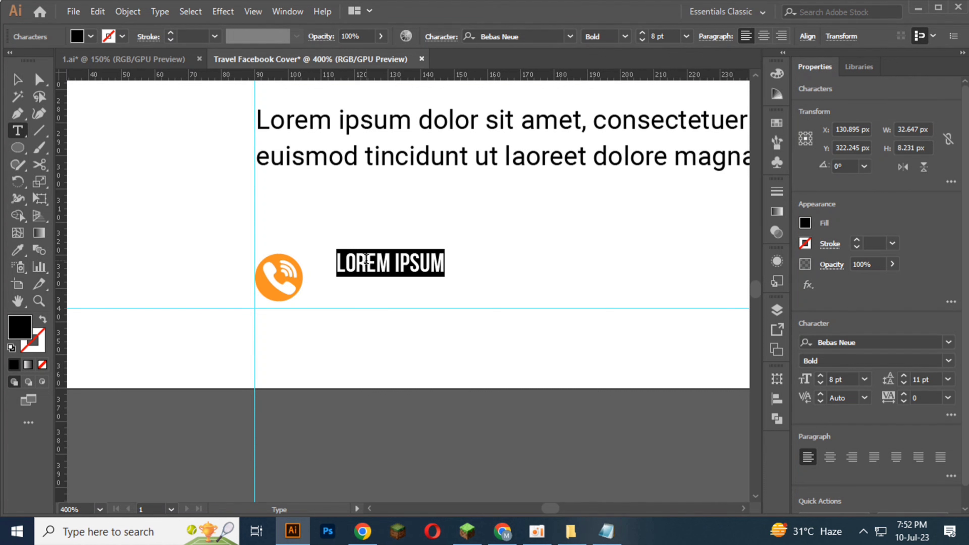
type("+123 4")
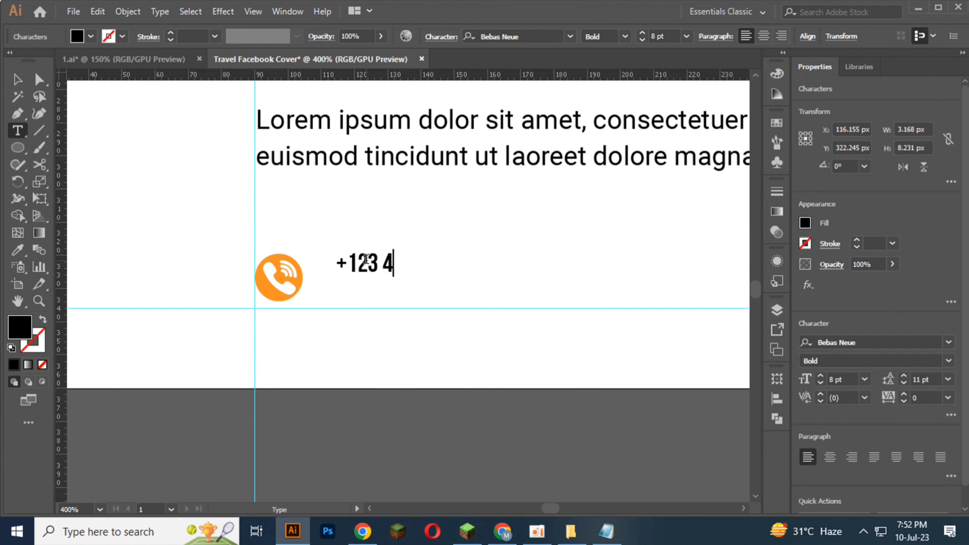
type("56 ")
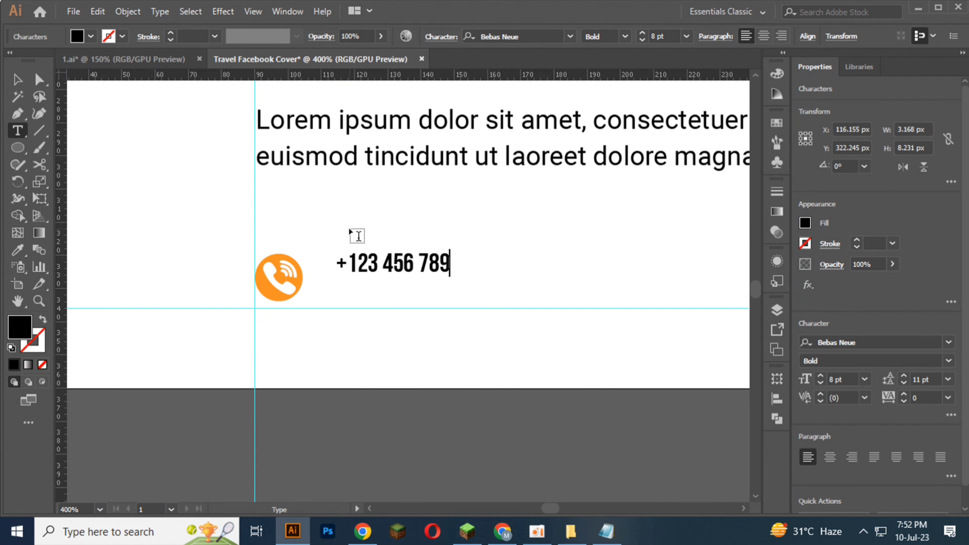
type("789")
key("Escape")
left_click_drag(369, 259, 362, 281)
left_click(316, 364)
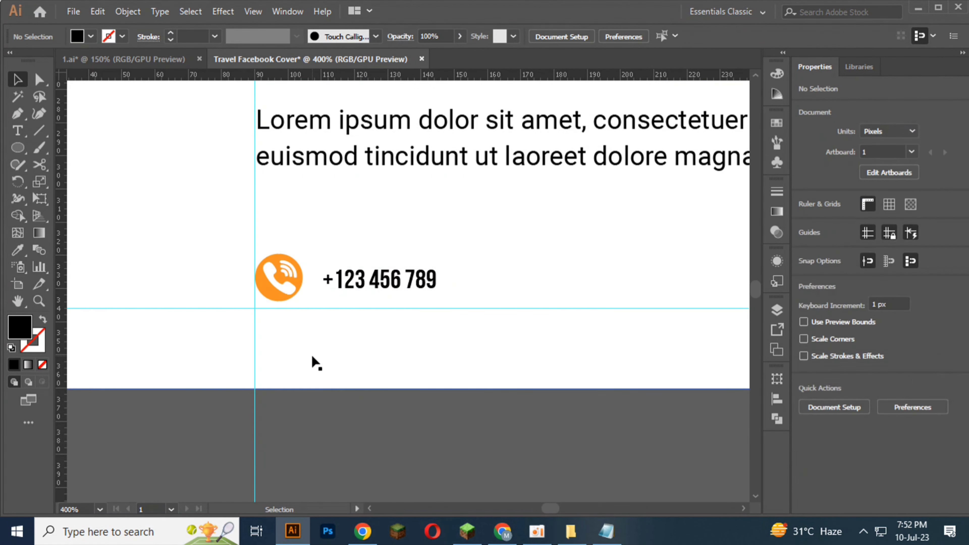
Step: Increase the phone number text's font size to 12 pt
scroll(316, 364, "down", 2)
left_click(365, 317)
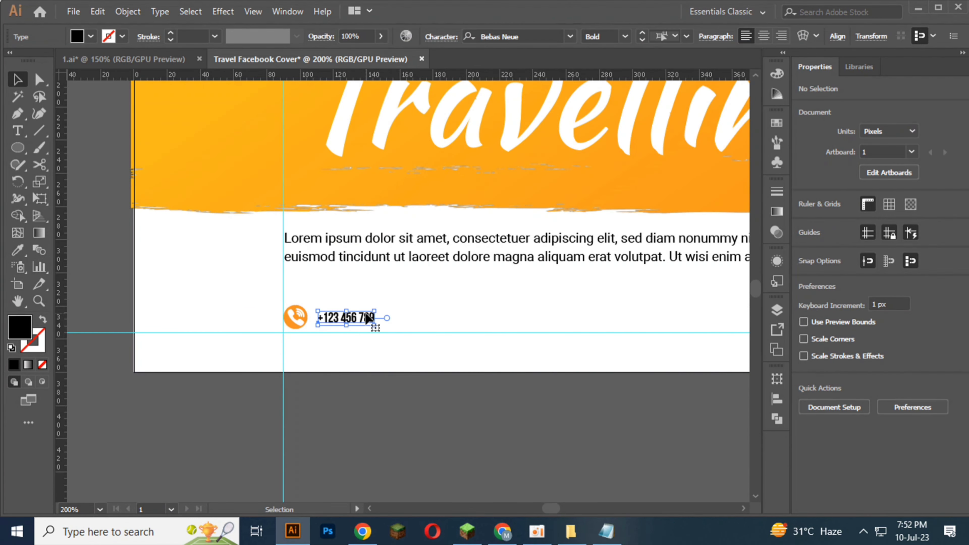
scroll(365, 316, "up", 3)
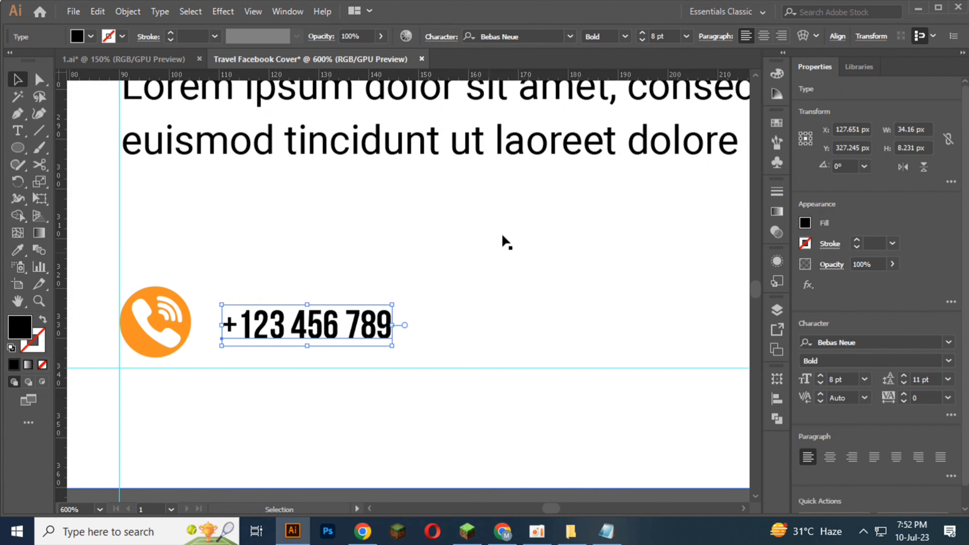
left_click(638, 34)
left_click(638, 34)
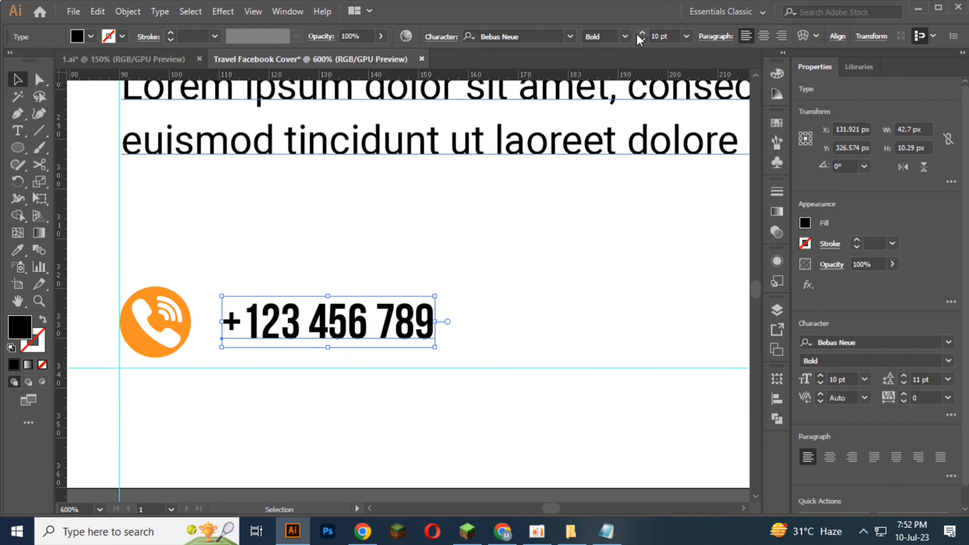
left_click(639, 33)
left_click(639, 34)
left_click(389, 237)
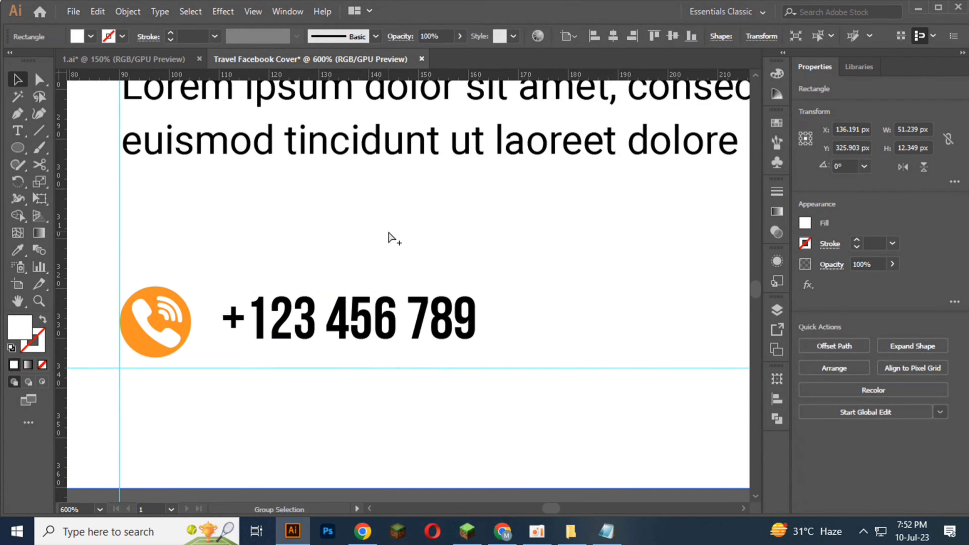
key("ctrl+minus")
key("ctrl+minus")
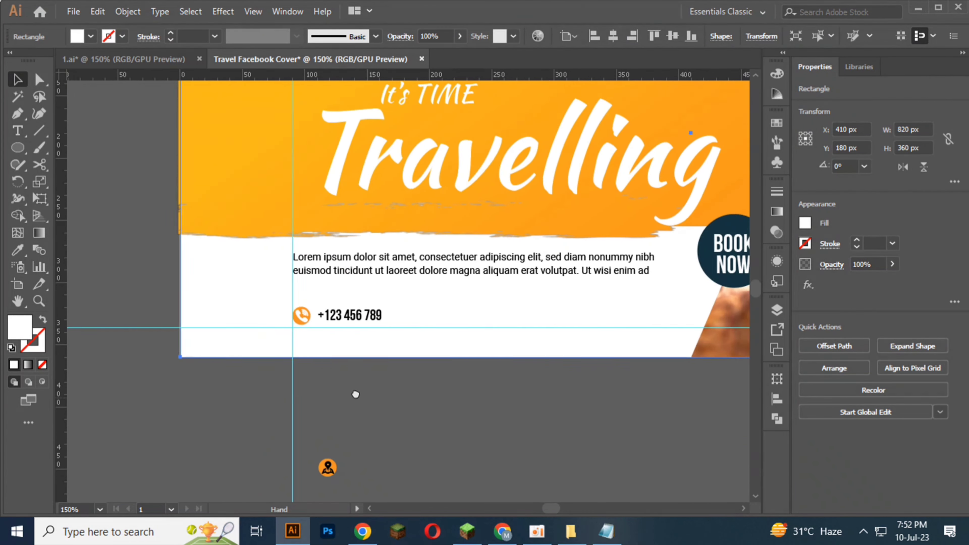
left_click_drag(263, 411, 406, 293)
left_click(453, 358)
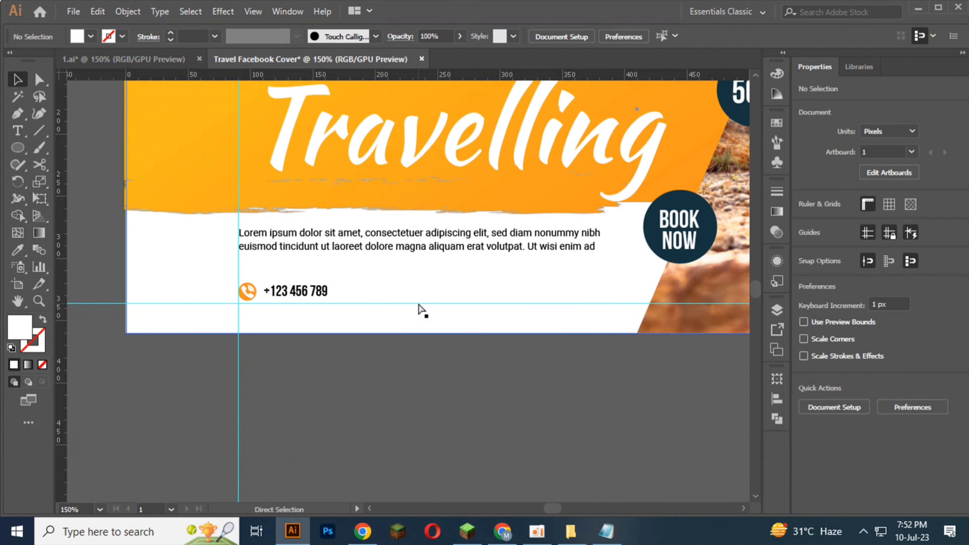
key("ctrl+z")
Step: Move the location icon onto the artboard to the right of the phone number, just above the lower guide, and bring it to front
left_click_drag(273, 443, 416, 295)
right_click(415, 292)
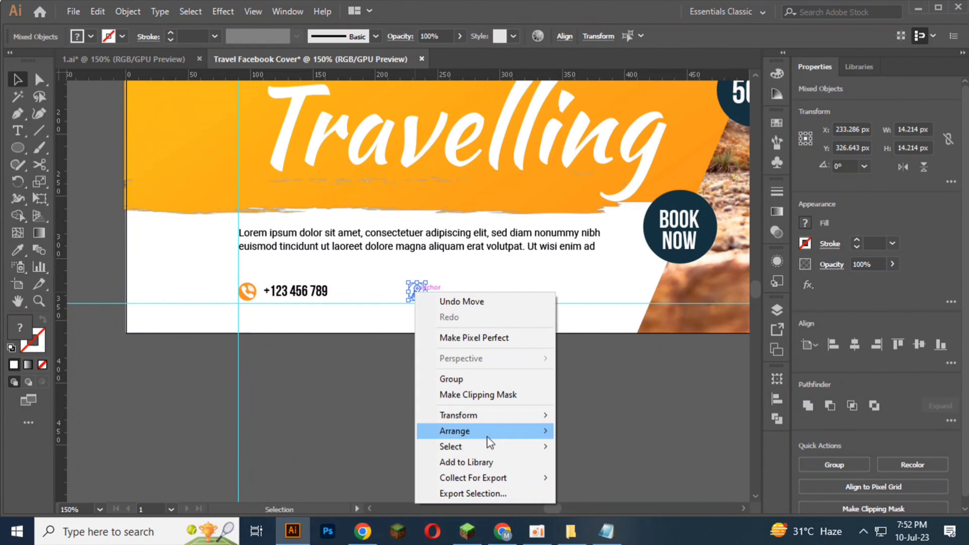
mouse_move(462, 438)
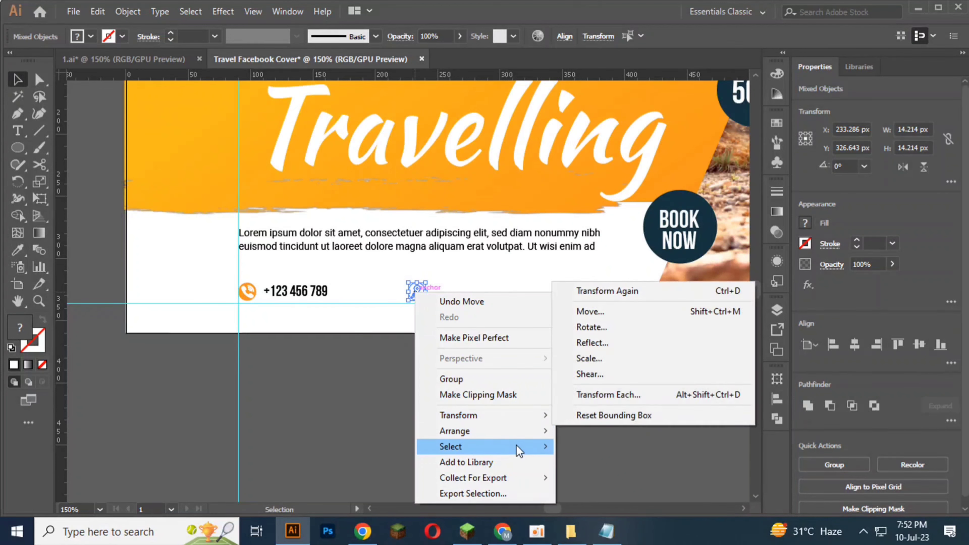
left_click(595, 431)
scroll(451, 335, "up", 2)
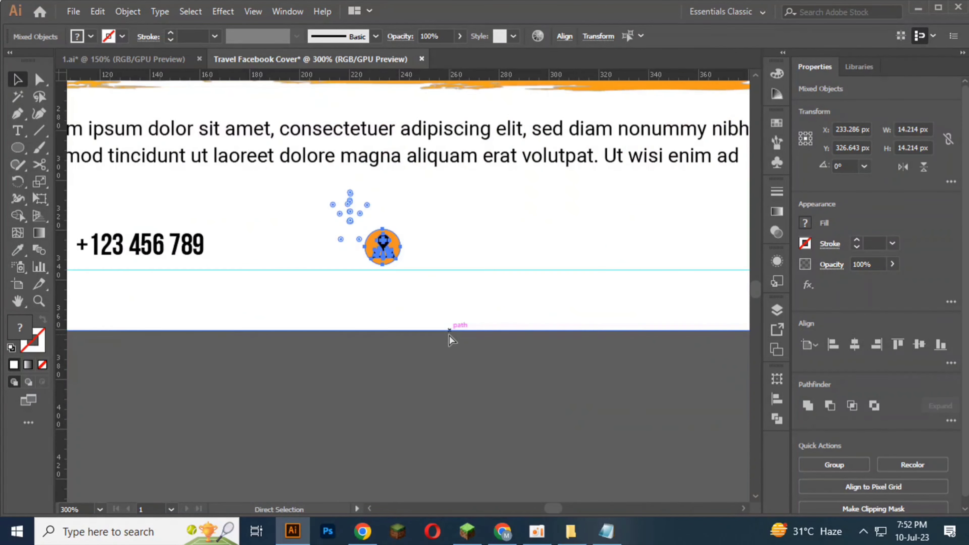
left_click(450, 335)
Step: Change the black map pin symbol inside the orange location icon to a white fill and deselect it
left_click(395, 252)
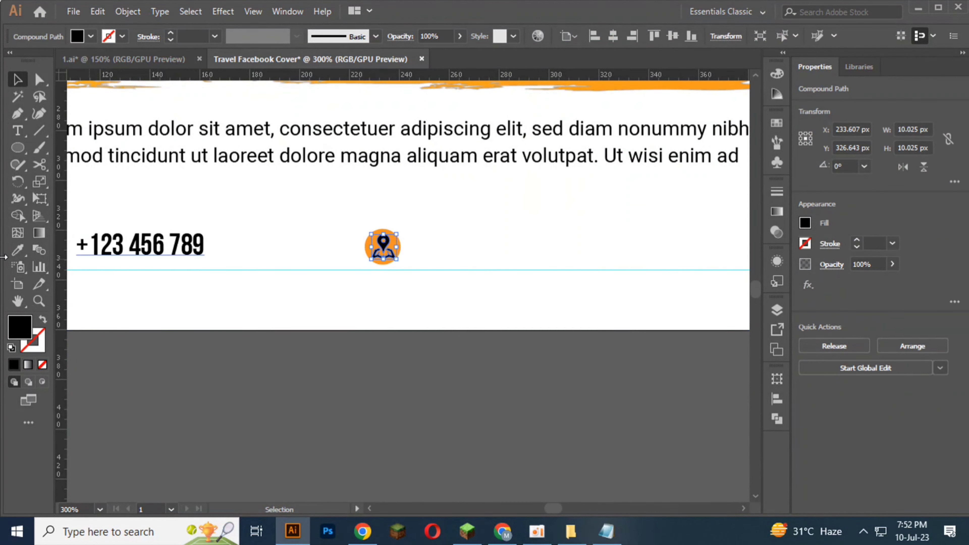
left_click(15, 253)
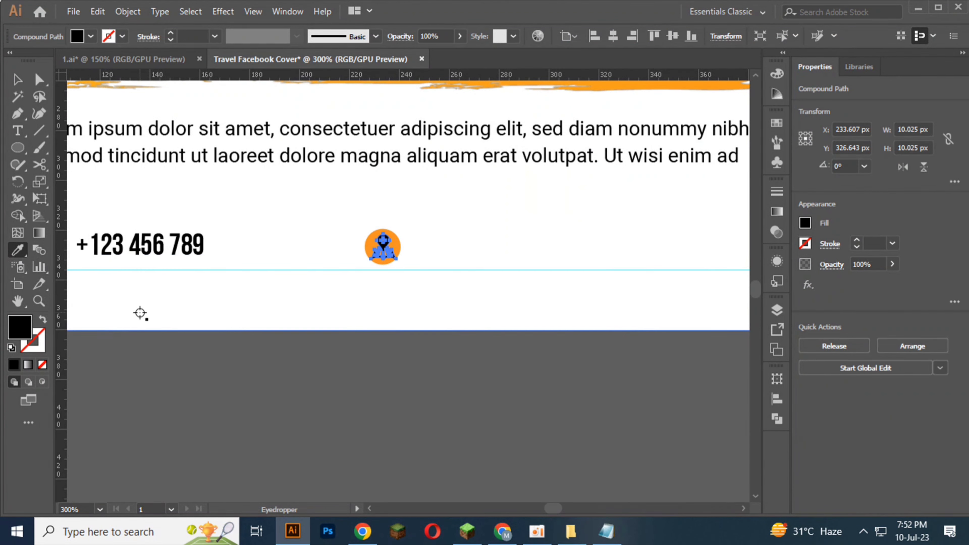
left_click(90, 36)
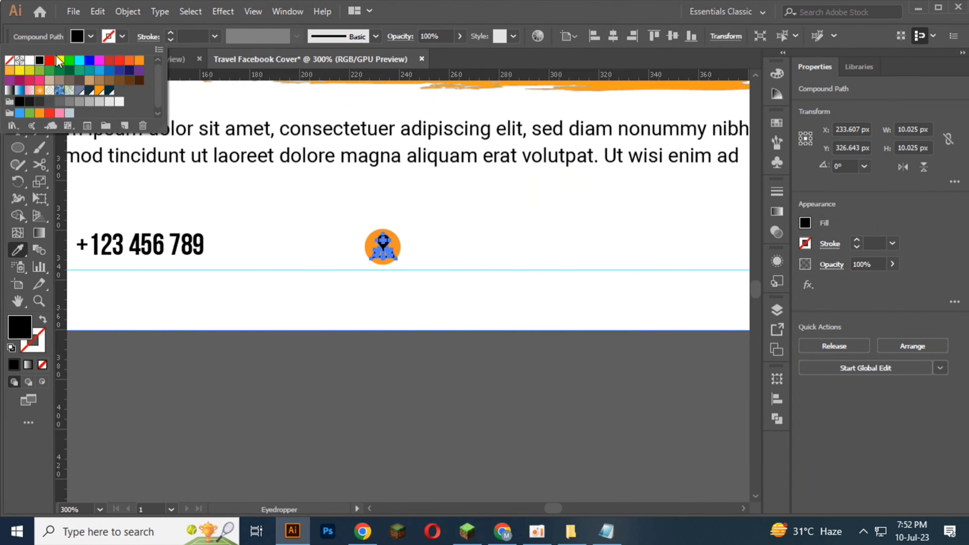
left_click(29, 60)
left_click(257, 366)
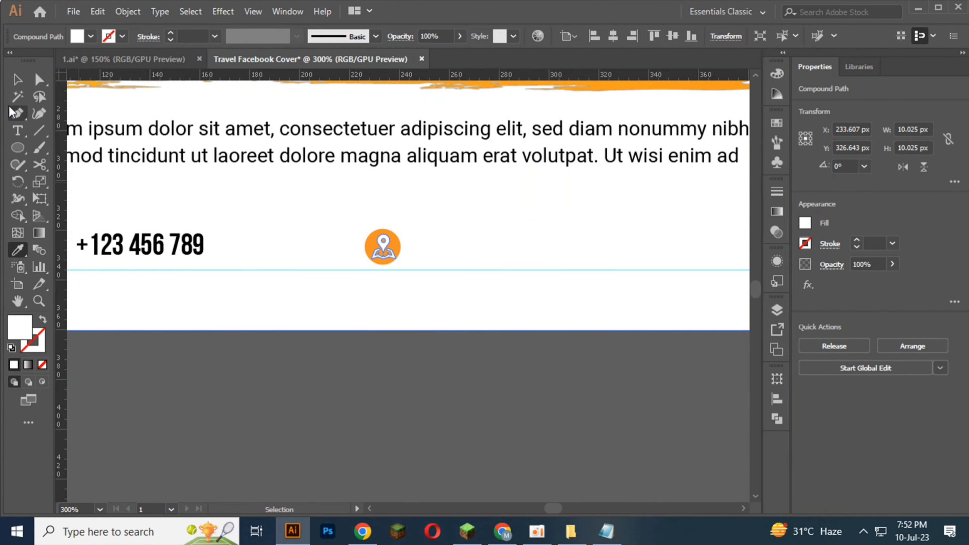
left_click(15, 80)
left_click(194, 375)
Step: Duplicate the phone number text to the right of the location icon and replace the copy's text with ROAD NAME
left_click_drag(152, 243, 501, 252)
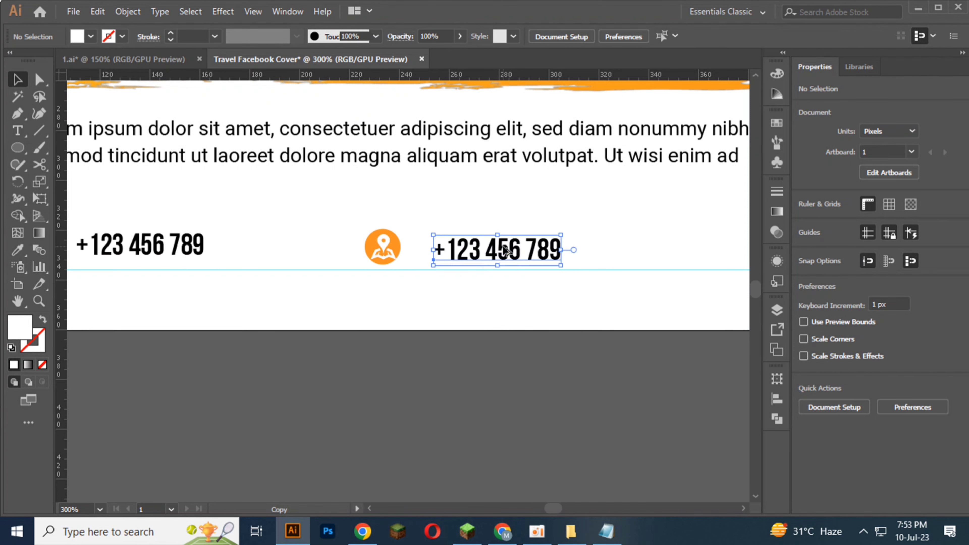
triple_click(503, 248)
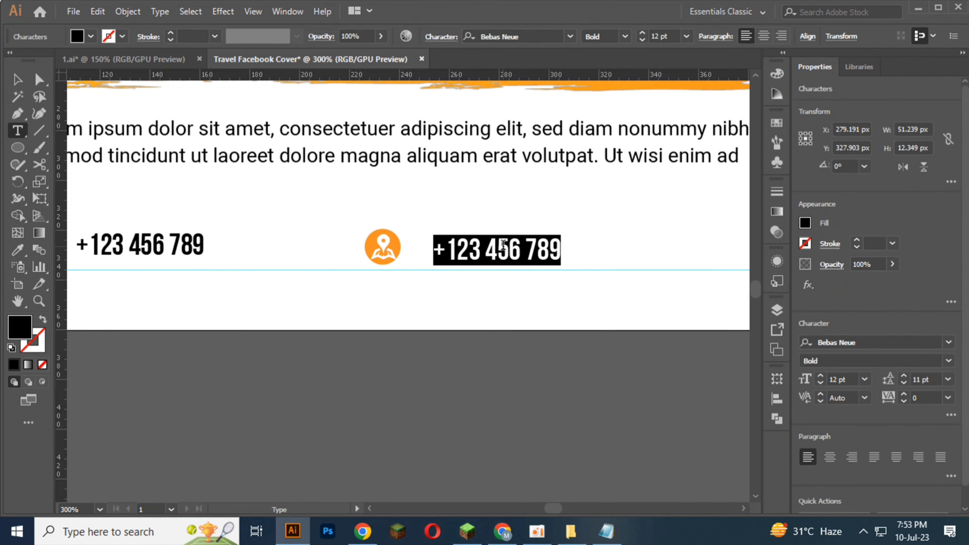
type("ROAD")
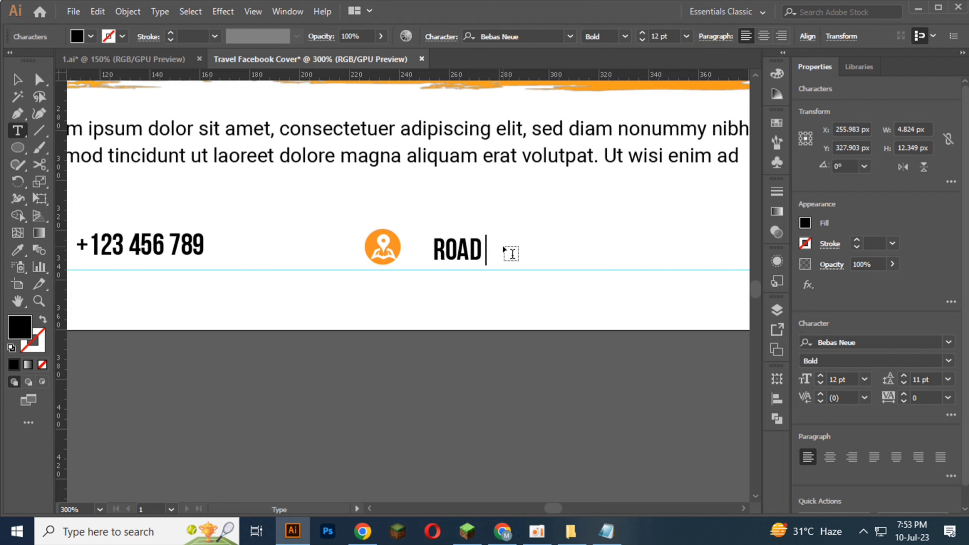
type(" NAME")
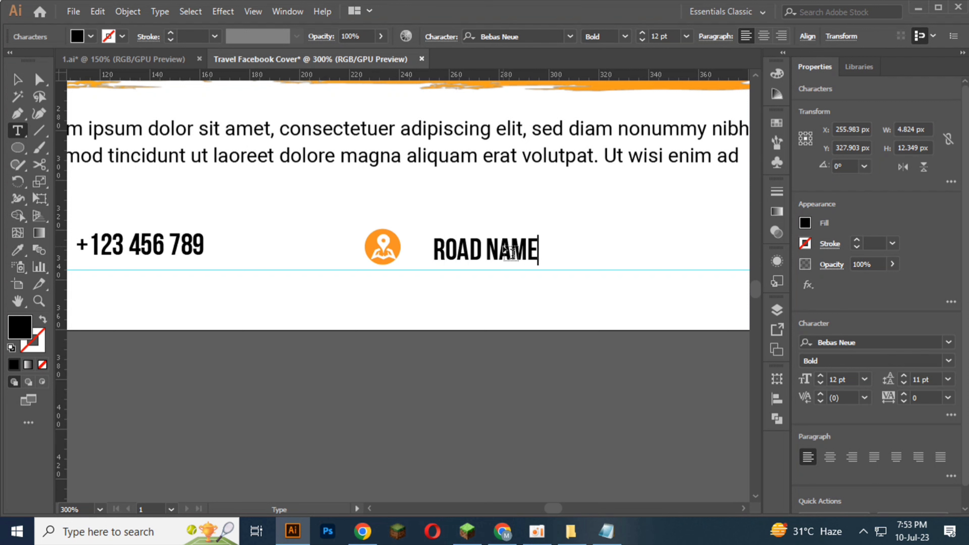
Step: Clear the text beside the location icon and change its font to Roboto Regular
key("BackSpace")
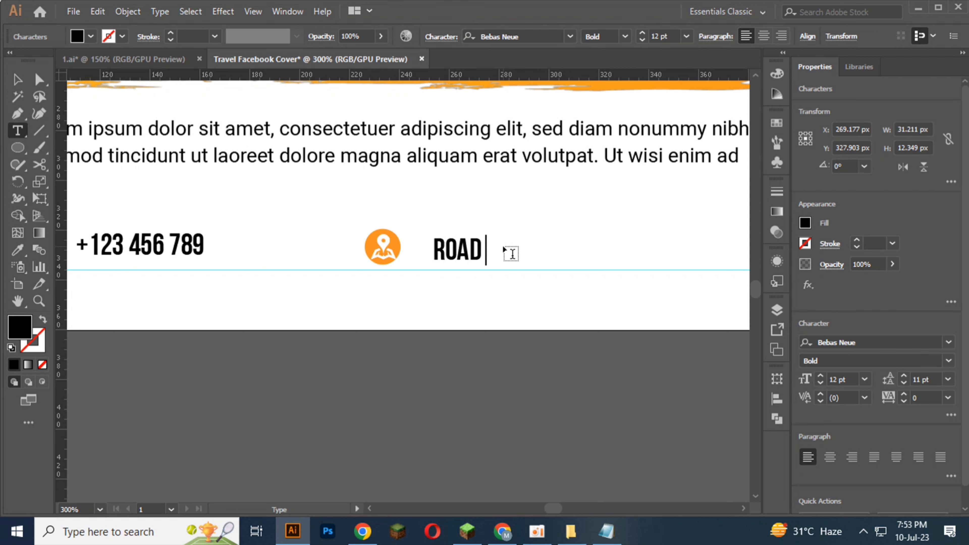
key("BackSpace")
key("BackSpace")
key("BackSpace")
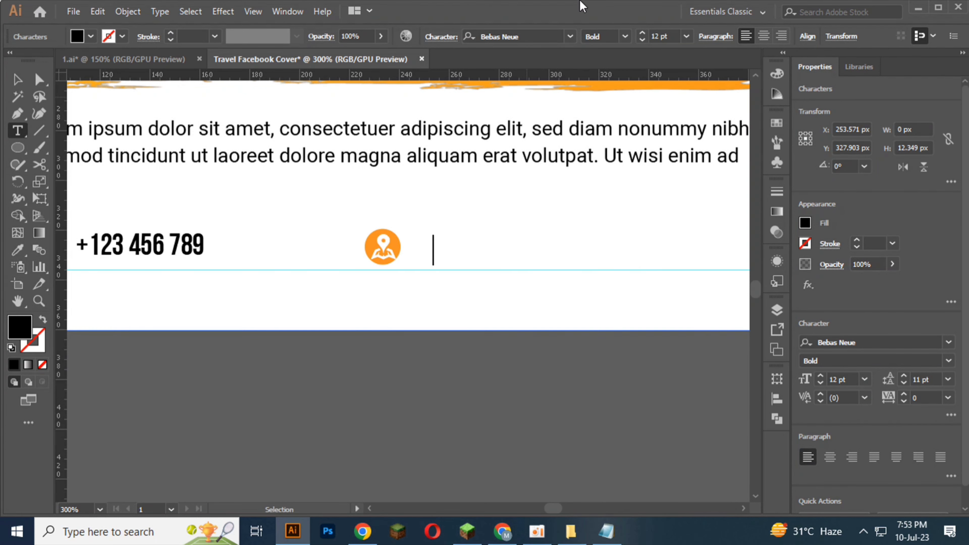
left_click(552, 36)
type("ROOB")
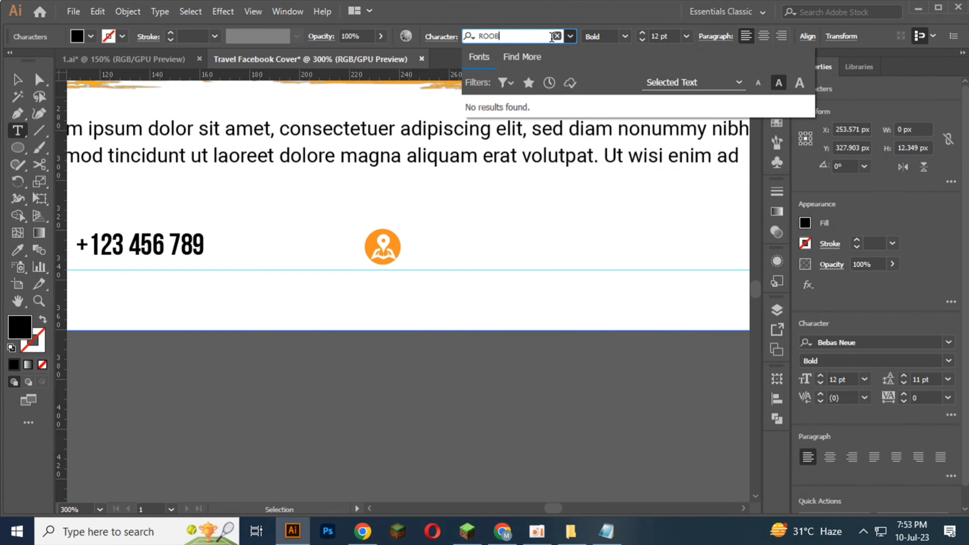
key("BackSpace")
key("BackSpace")
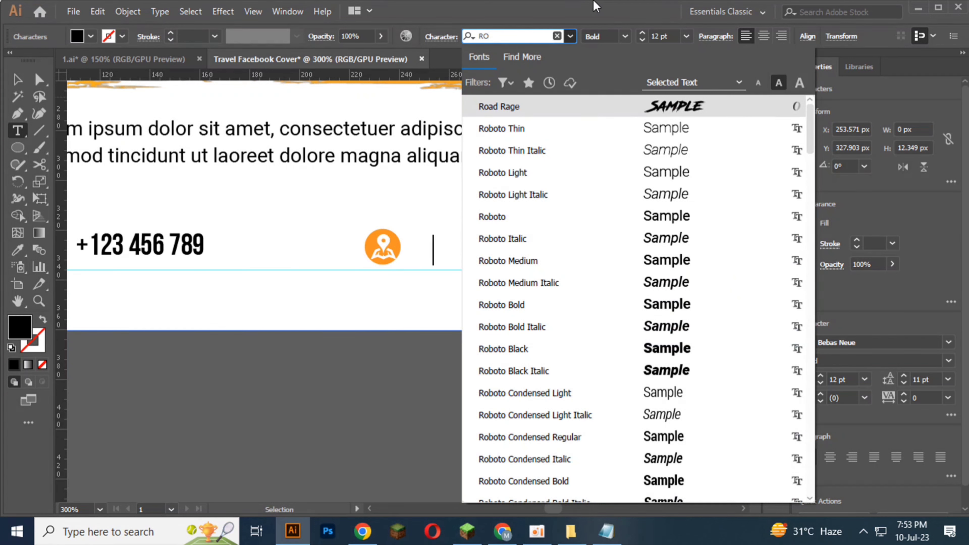
left_click(492, 217)
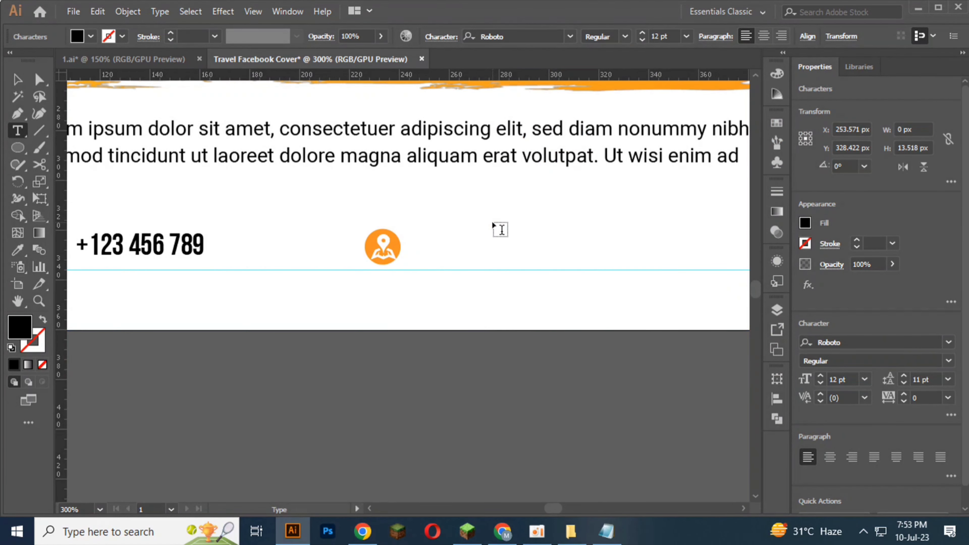
Step: Enter "Road Name, State, City, Country" as the address line beside the location icon
type("Road Name")
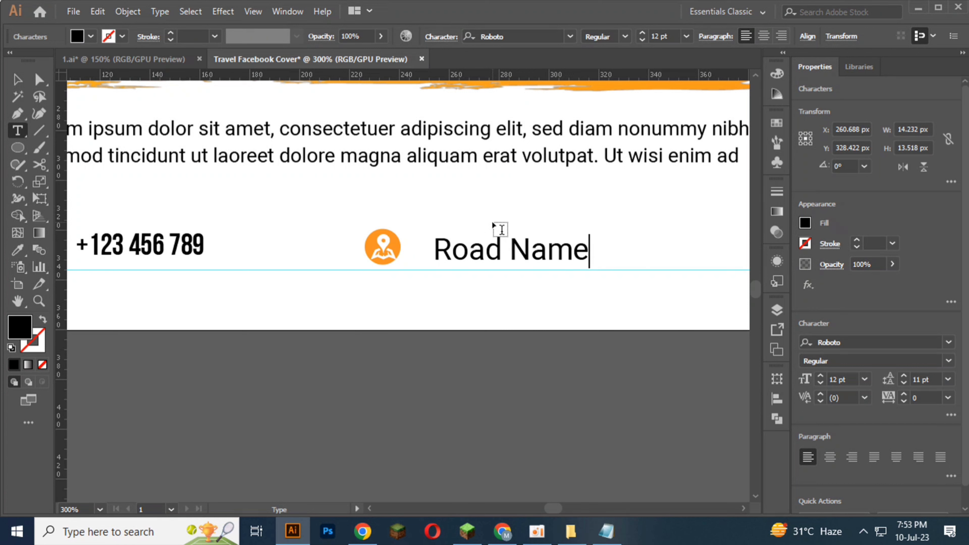
type(", Stat")
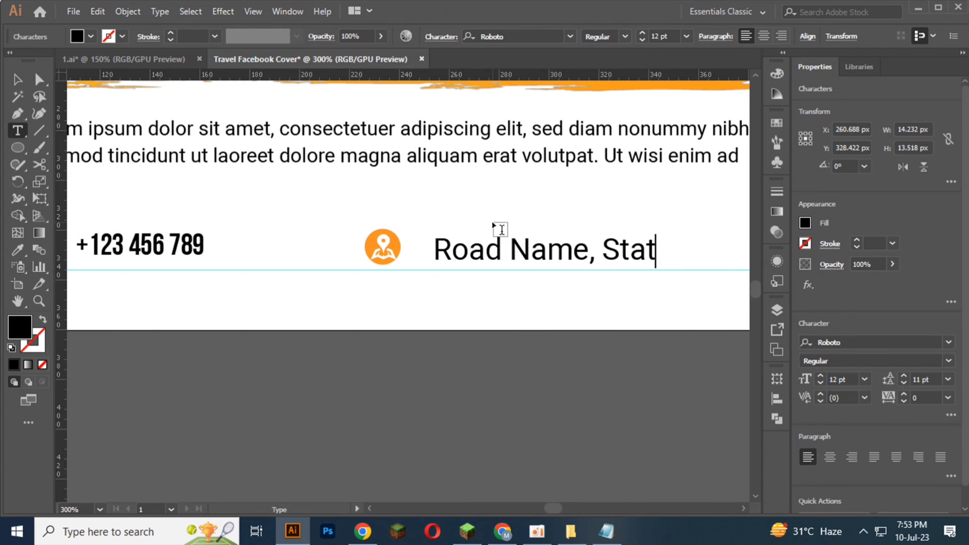
type("e, Cit")
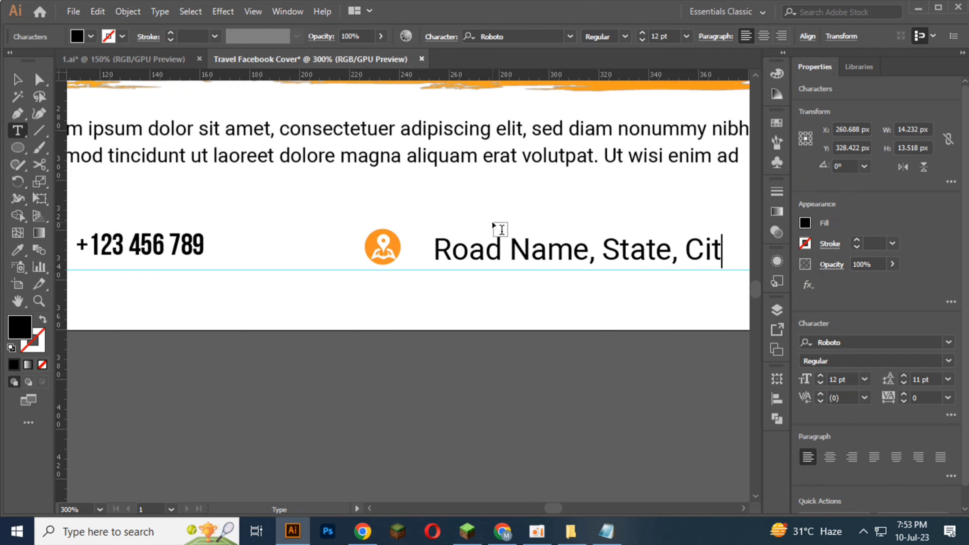
type("y, Country")
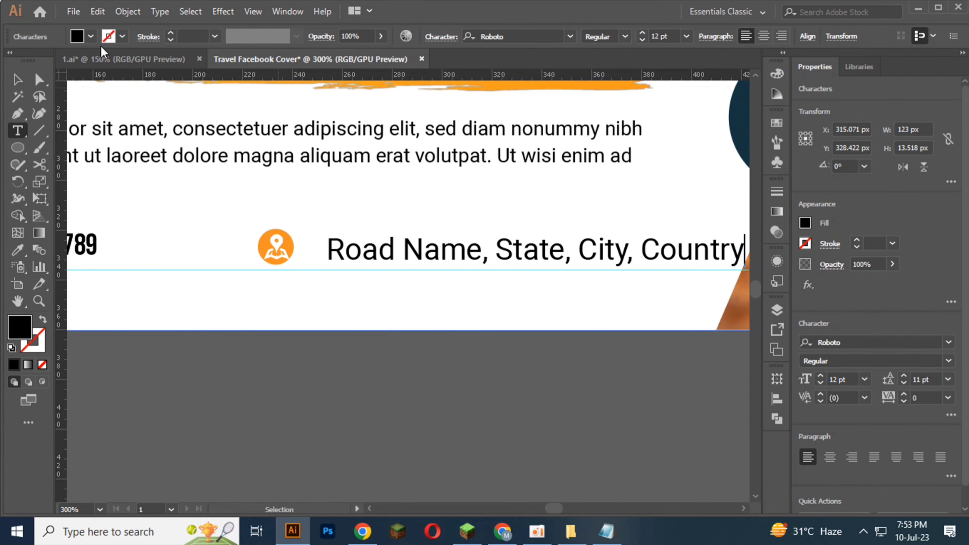
Step: Nudge the address text up and left so it sits closer to the location icon
left_click(17, 80)
left_click(393, 264)
key("Up")
key("Up")
key("Up")
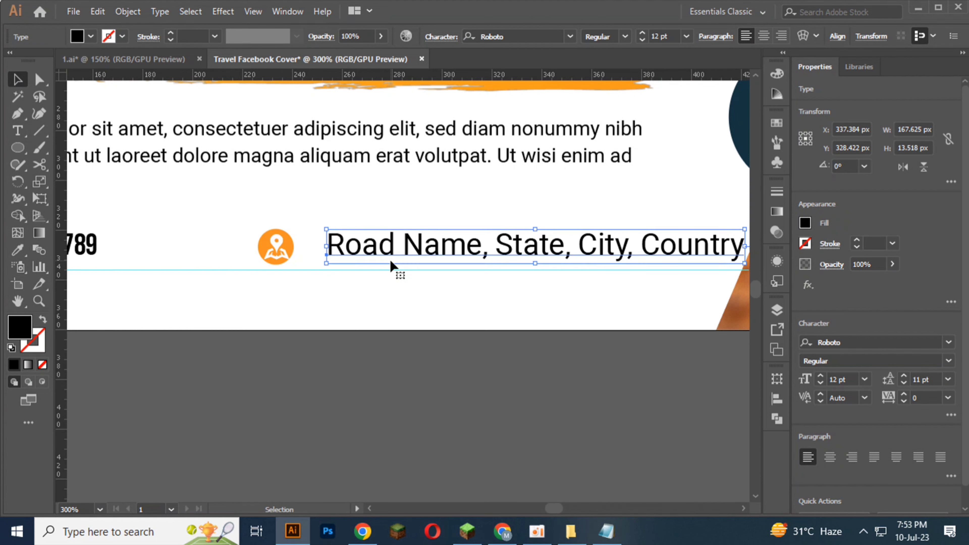
key("Left")
key("Left")
key("Left")
key("Left")
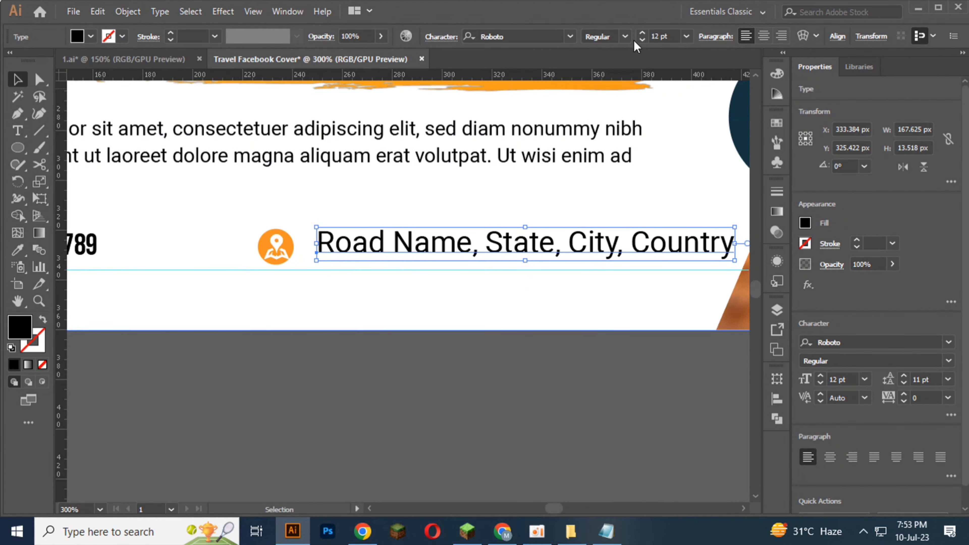
Step: Set the address text's font size to 10 pt and deselect it
left_click(641, 40)
left_click(642, 40)
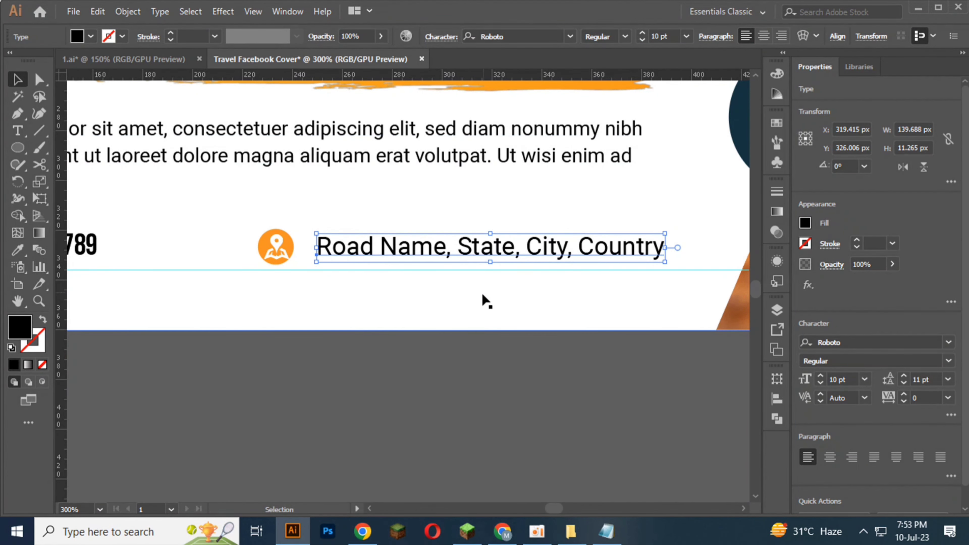
left_click(439, 338)
Step: Lock the white background shape behind the contact details
scroll(439, 338, "down", 2)
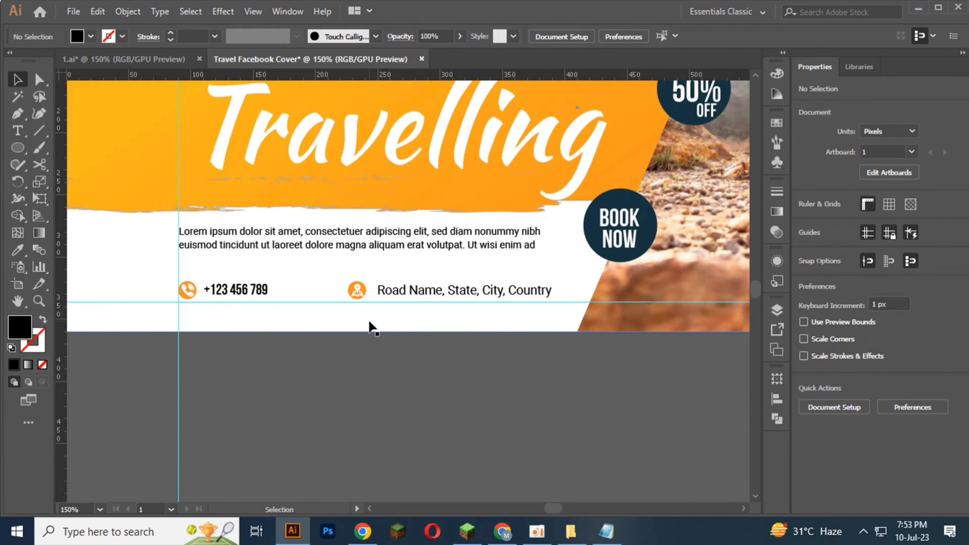
left_click(368, 325)
key("ctrl+2")
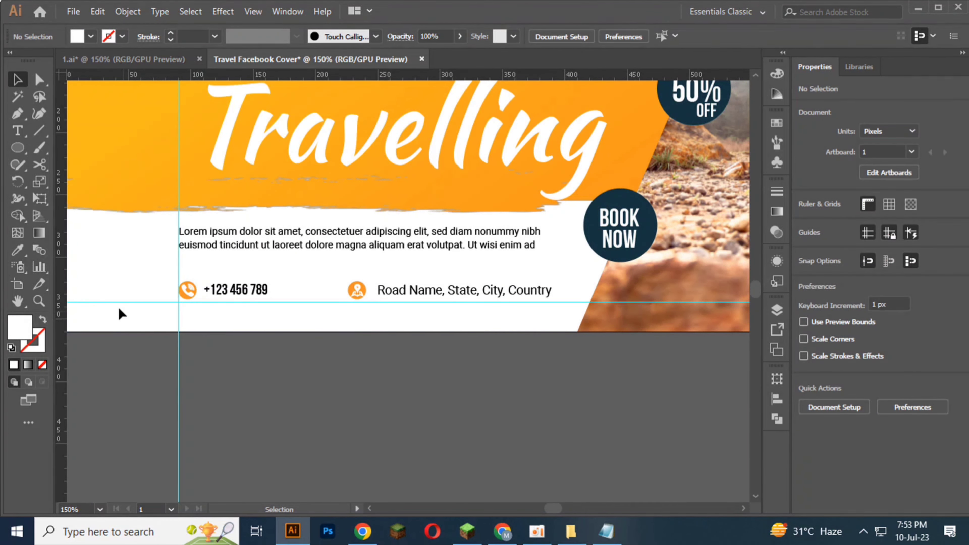
Step: Set the phone number text's font size to 10 pt and deselect it
scroll(230, 287, "up", 2)
left_click(242, 289)
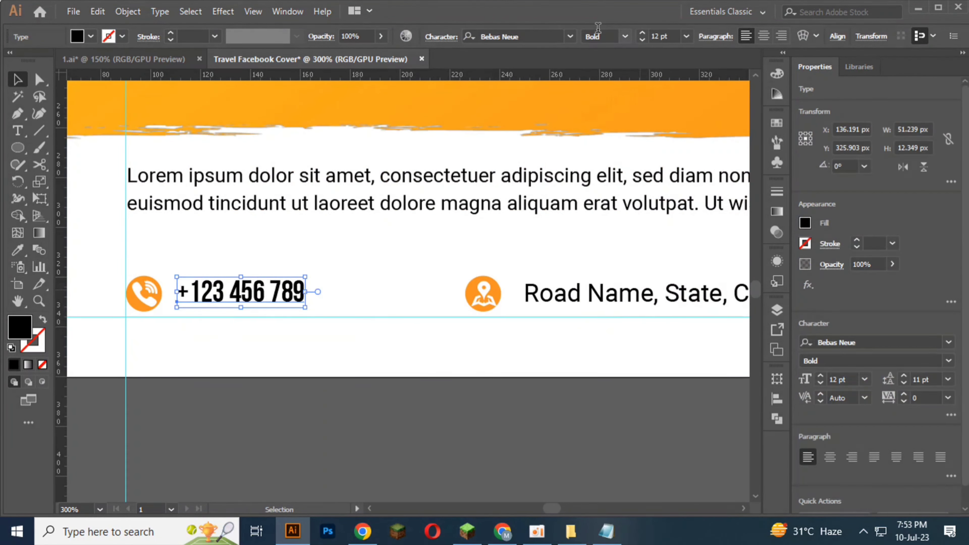
left_click(641, 38)
left_click(642, 39)
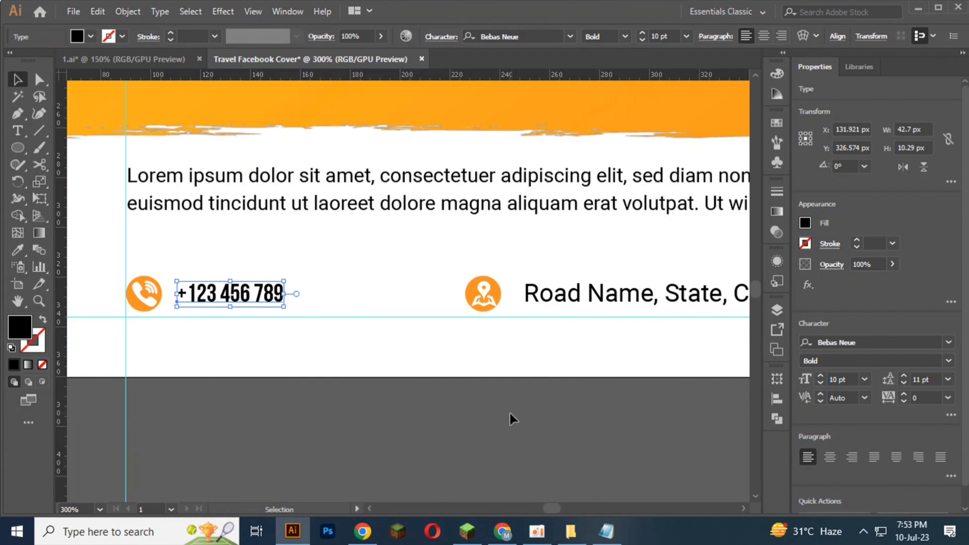
left_click(488, 420)
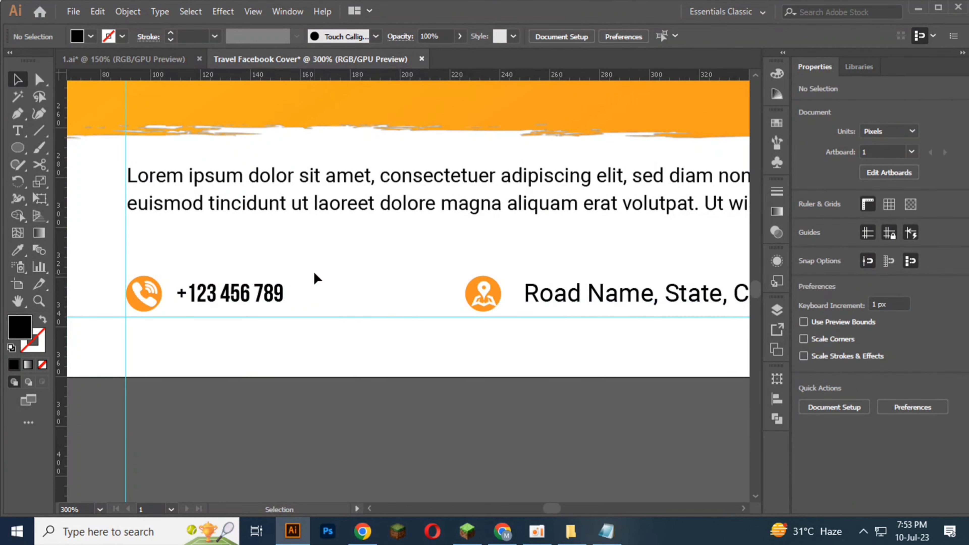
Step: Align both contact icons and texts by their vertical centers, and move the row down below the paragraph to Y 321 px
left_click_drag(104, 271, 617, 315)
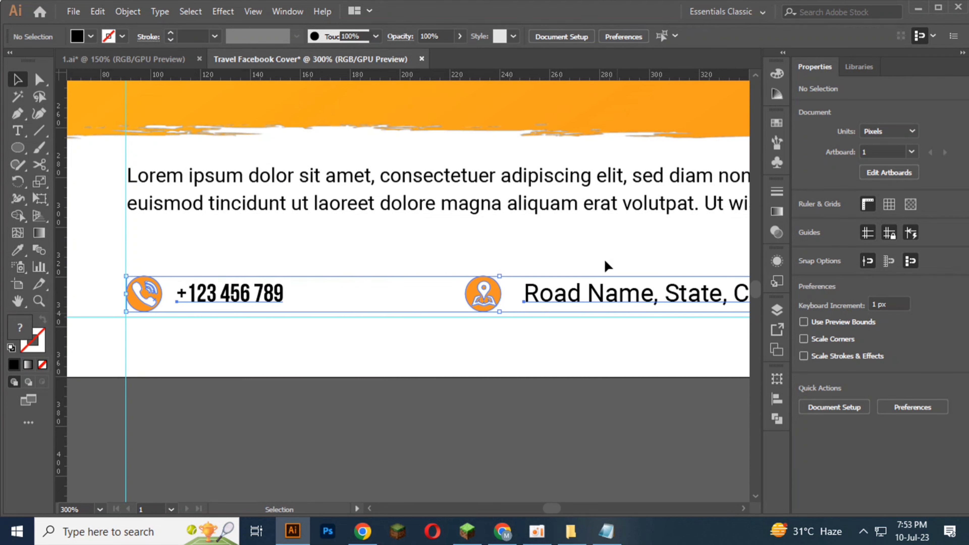
left_click(540, 36)
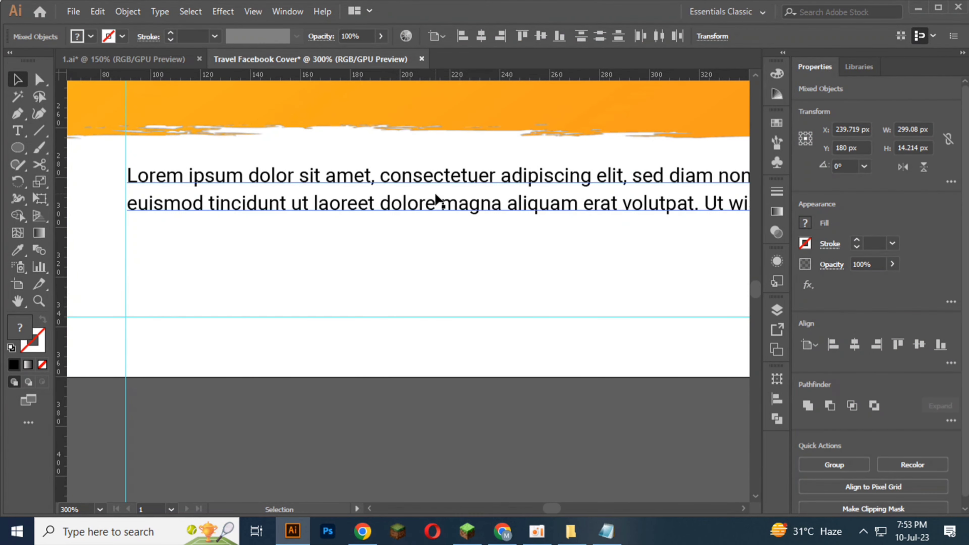
key("ctrl+1")
scroll(412, 210, "up", 1)
key("Down")
key("Down")
key("Down")
key("Down")
key("Down")
key("Down")
key("Down")
key("Down")
key("Down")
key("Down")
key("Down")
key("Down")
key("Down")
key("Down")
key("Down")
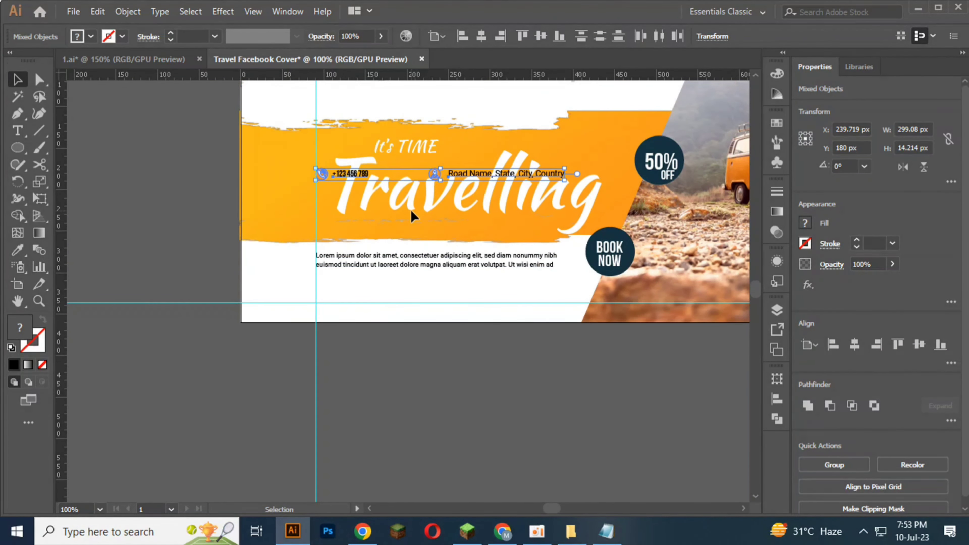
key("Down")
key("Down")
key("Down")
key("Down")
key("Down")
key("Down")
key("Down")
key("Down")
key("Down")
key("Down")
key("Down")
key("Down")
key("Down")
key("Down")
key("Down")
key("Down")
key("Down")
key("Down")
key("Down")
key("Down")
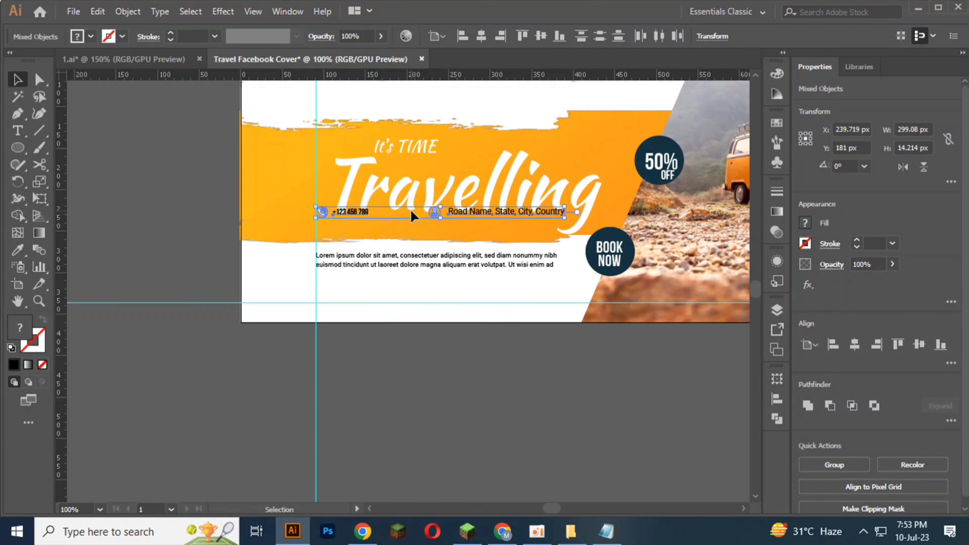
key("Down")
key("Down")
key("Down")
key("Down")
key("Down")
key("Down")
key("Down")
key("Down")
key("Down")
key("Down")
key("Down")
key("Down")
key("Down")
key("Down")
key("Down")
key("Down")
key("Down")
key("Down")
key("Down")
key("Down")
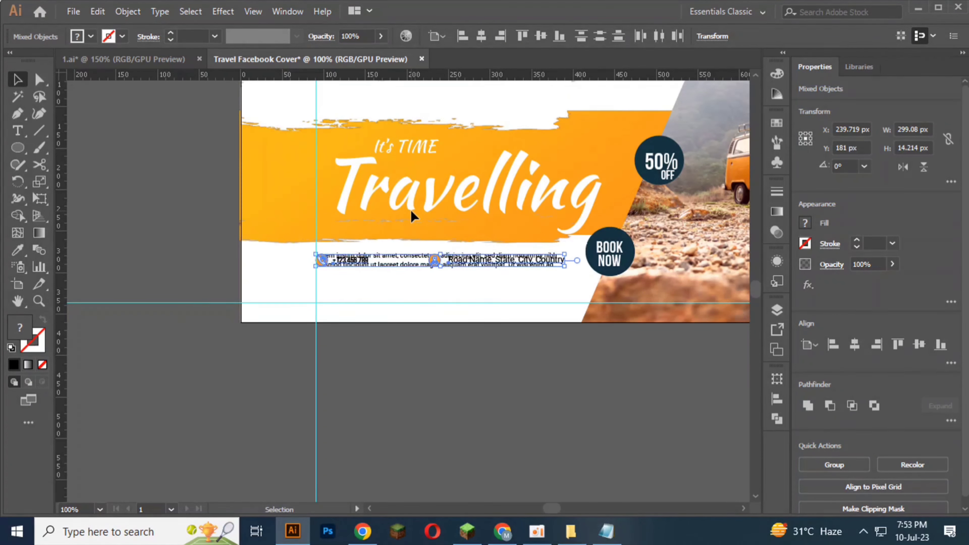
key("Down")
key("Down")
key("Down")
key("Down")
key("Down")
key("Down")
key("Down")
key("Down")
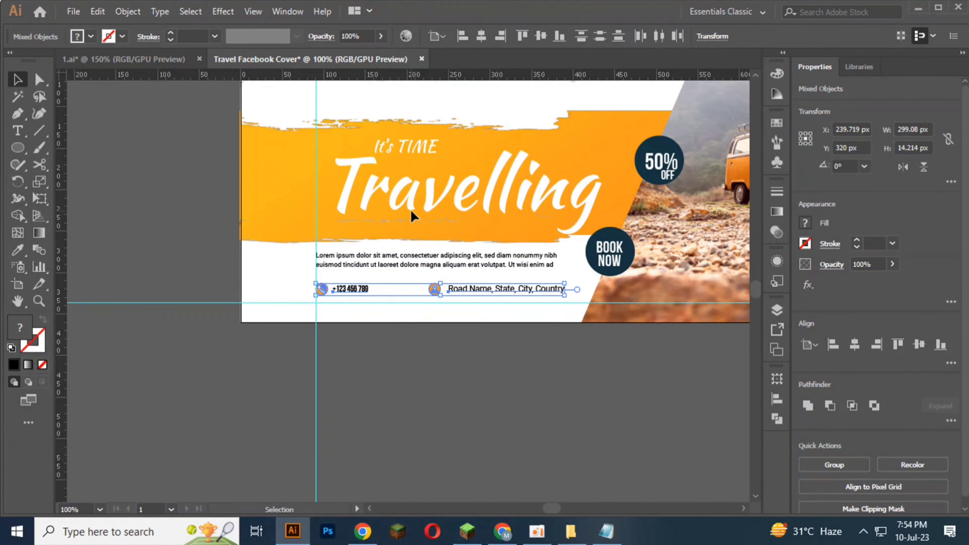
left_click(447, 407)
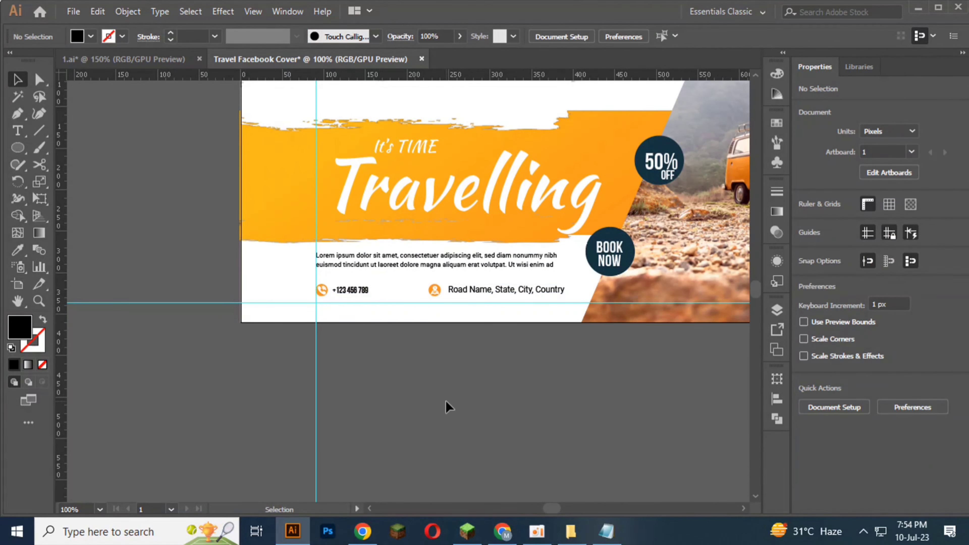
Step: Nudge the whole contact row down to Y 325 px, just above the lower guide, and deselect it
scroll(319, 287, "up", 2)
left_click_drag(263, 267, 728, 308)
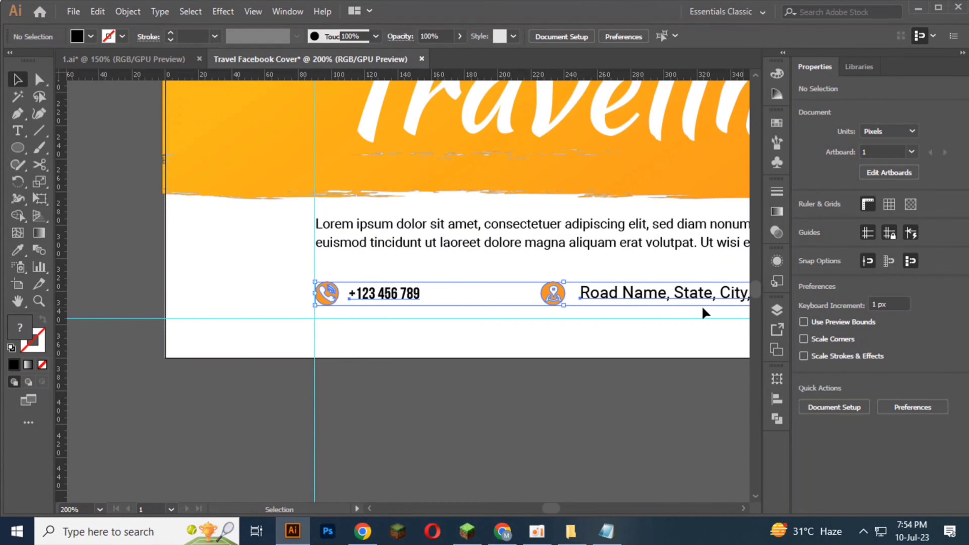
key("Down")
key("Down")
key("Down")
key("Down")
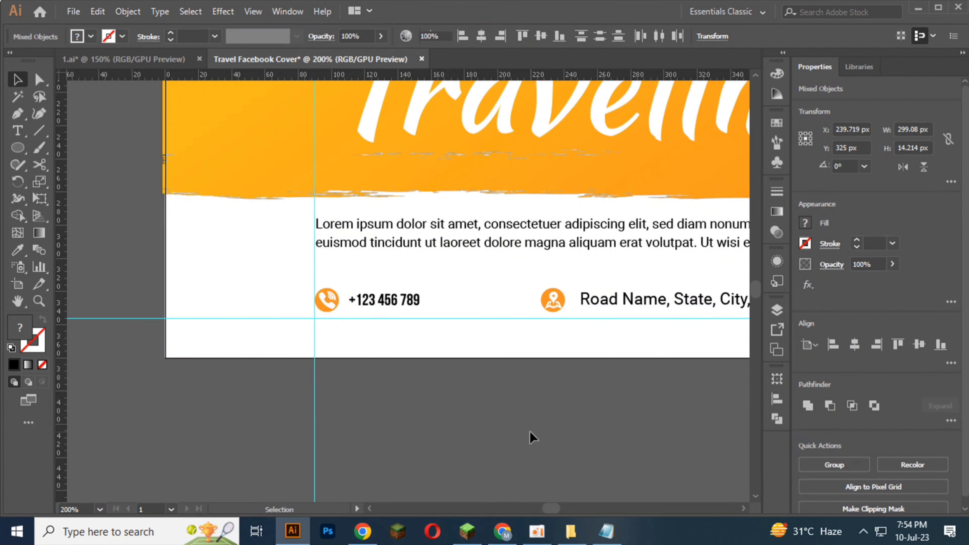
left_click(530, 430)
scroll(530, 431, "down", 2)
left_click_drag(523, 430, 400, 431)
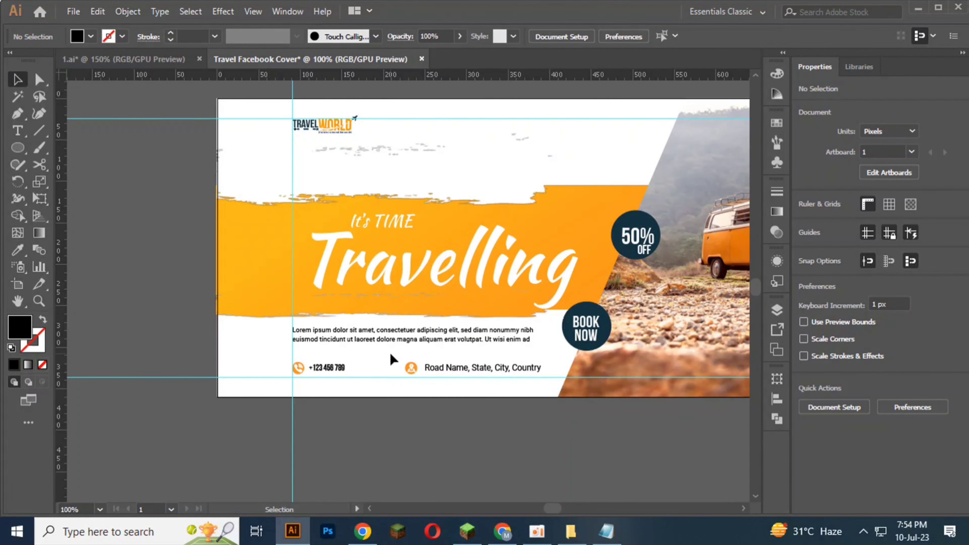
scroll(384, 318, "down", 2)
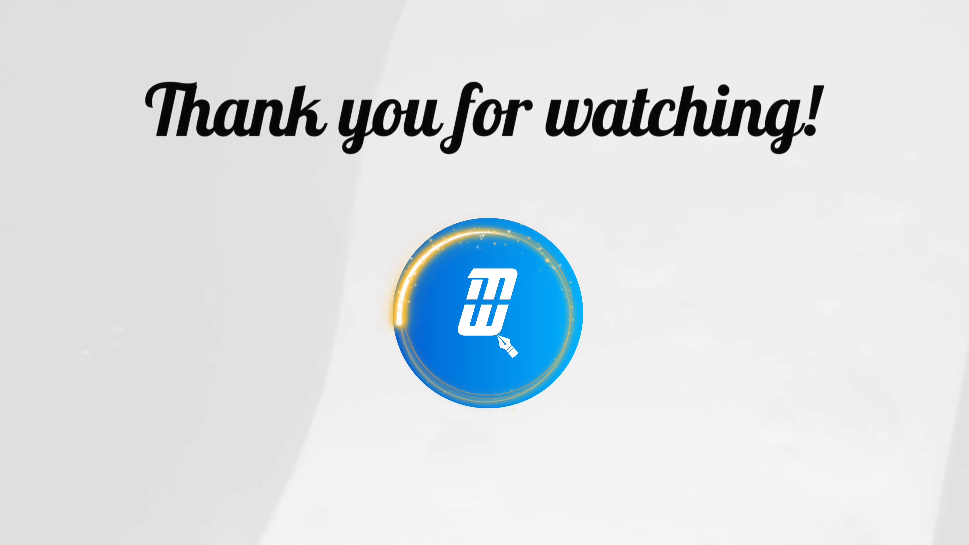